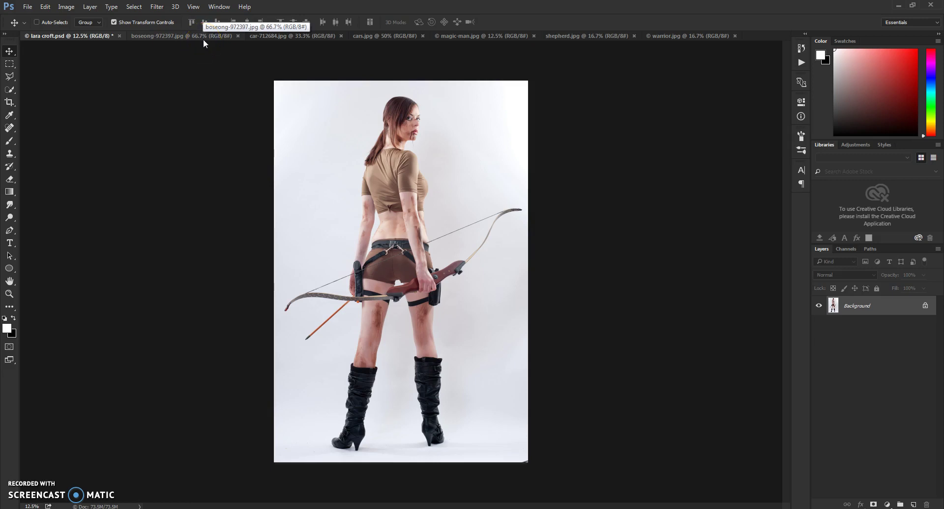
- Browse the sketch example documents, then return to the lara croft.psd photo
left_click(201, 36)
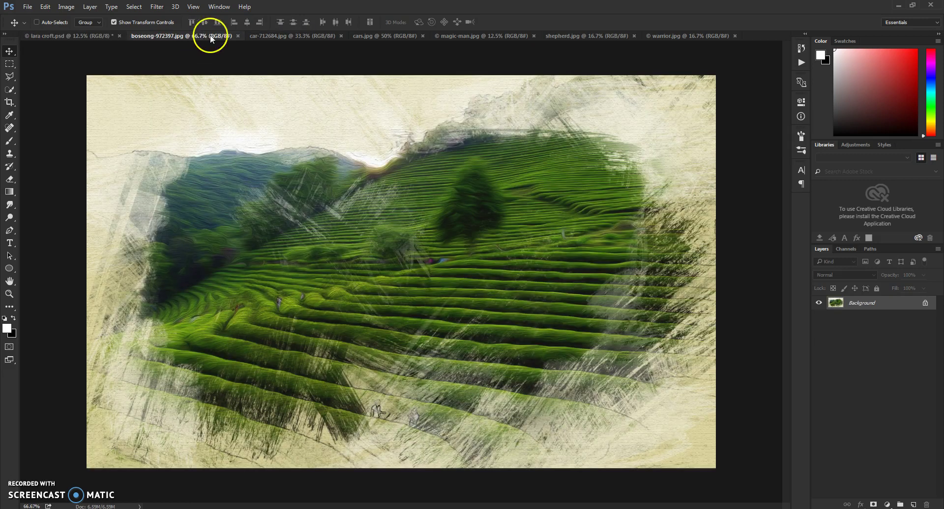
left_click(266, 35)
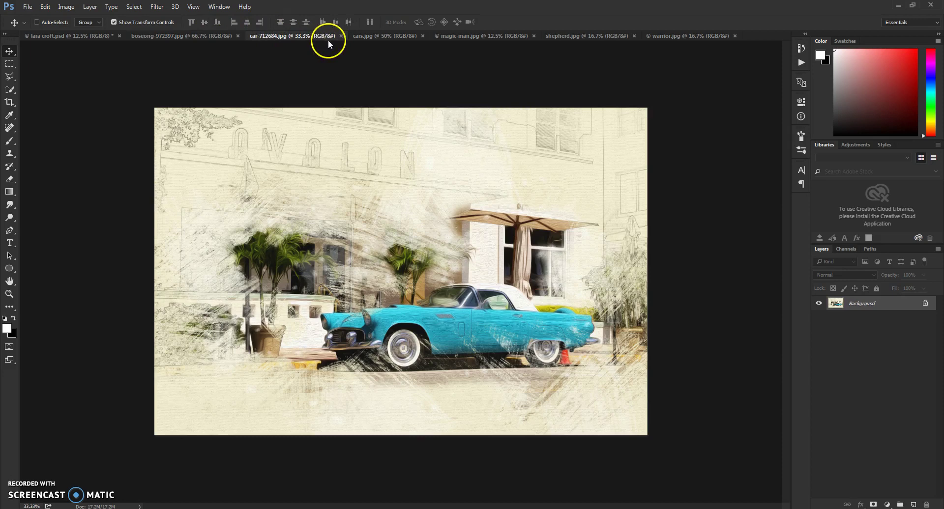
left_click(372, 36)
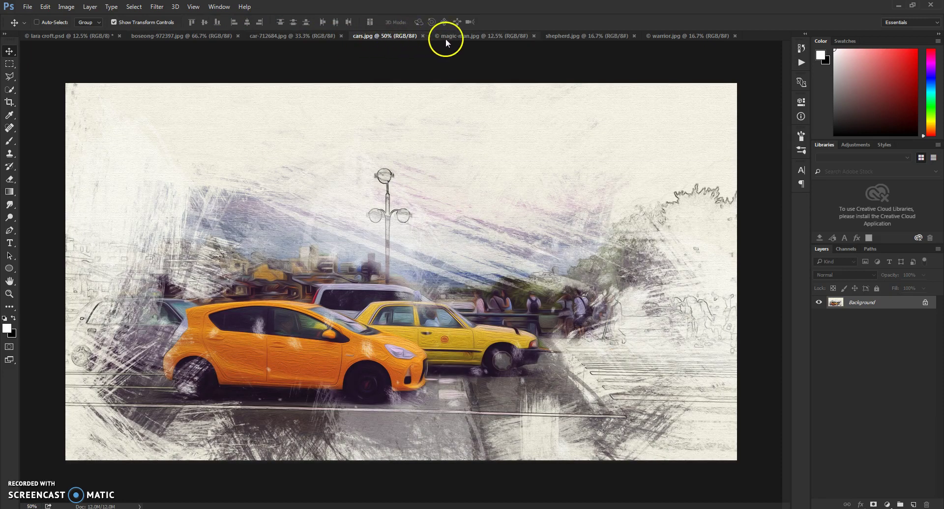
left_click(458, 37)
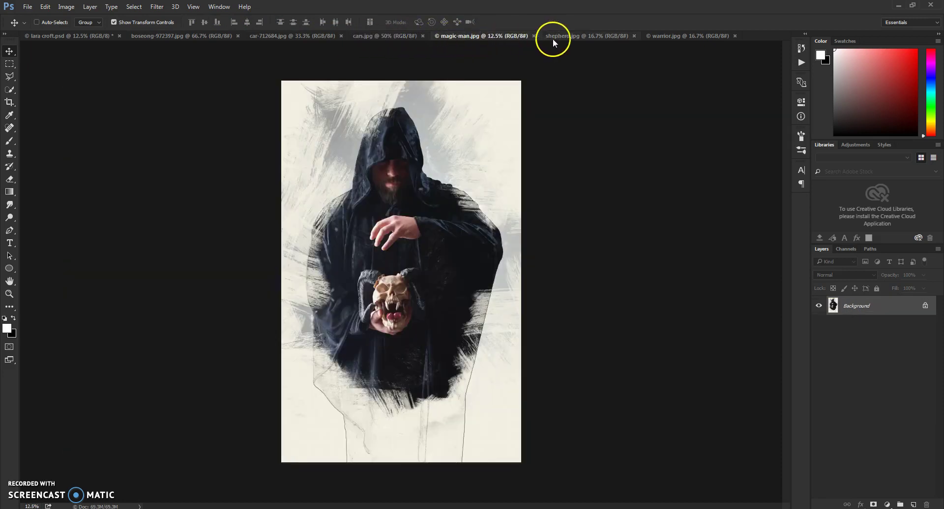
left_click(571, 36)
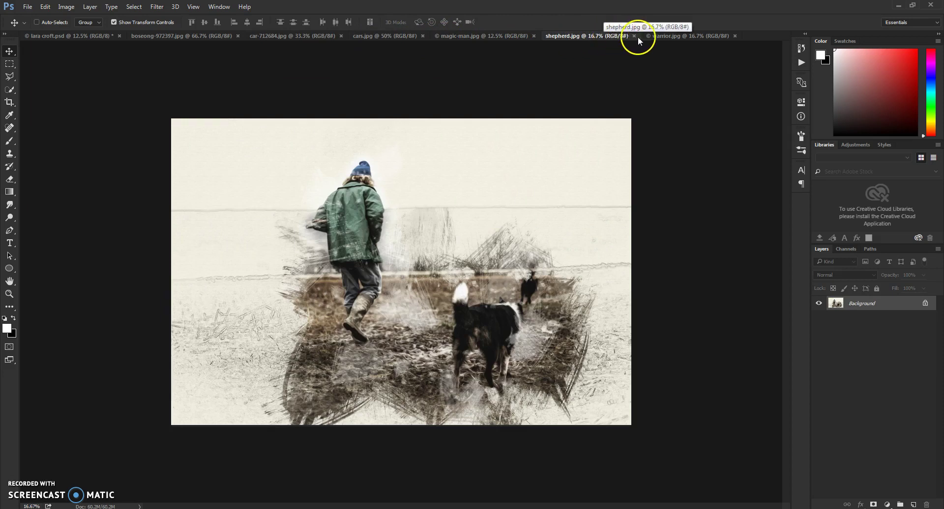
left_click(659, 36)
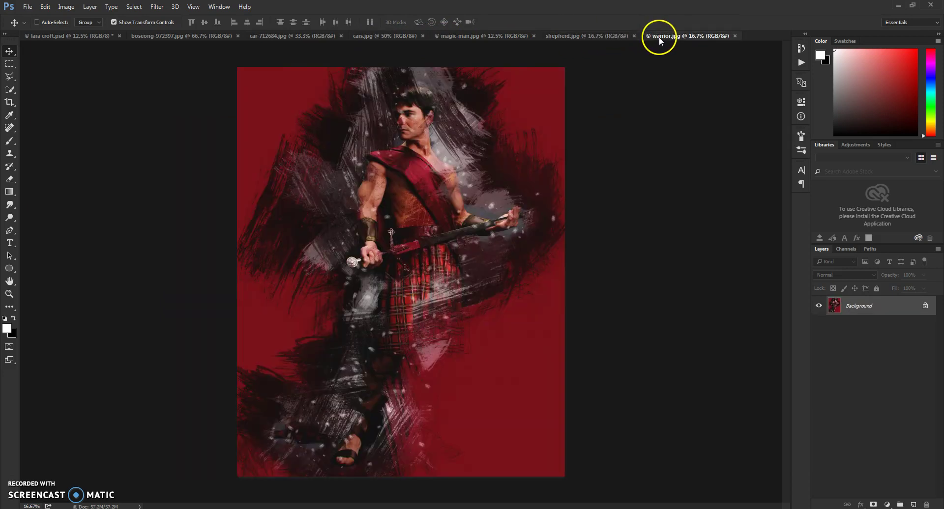
left_click(87, 36)
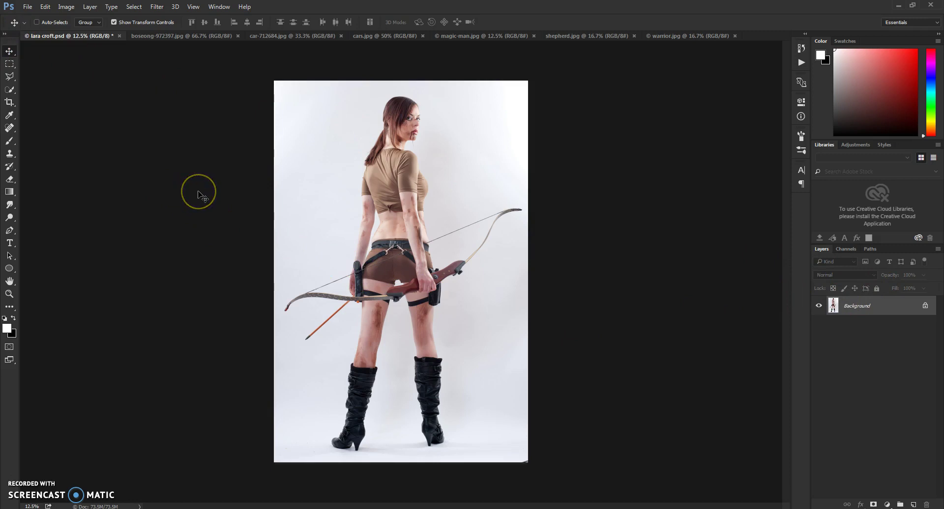
mouse_move(203, 196)
left_mouse_down()
mouse_move(196, 168)
mouse_move(228, 173)
left_mouse_up()
mouse_move(127, 91)
left_mouse_down()
mouse_move(53, 58)
mouse_move(67, 60)
left_mouse_up()
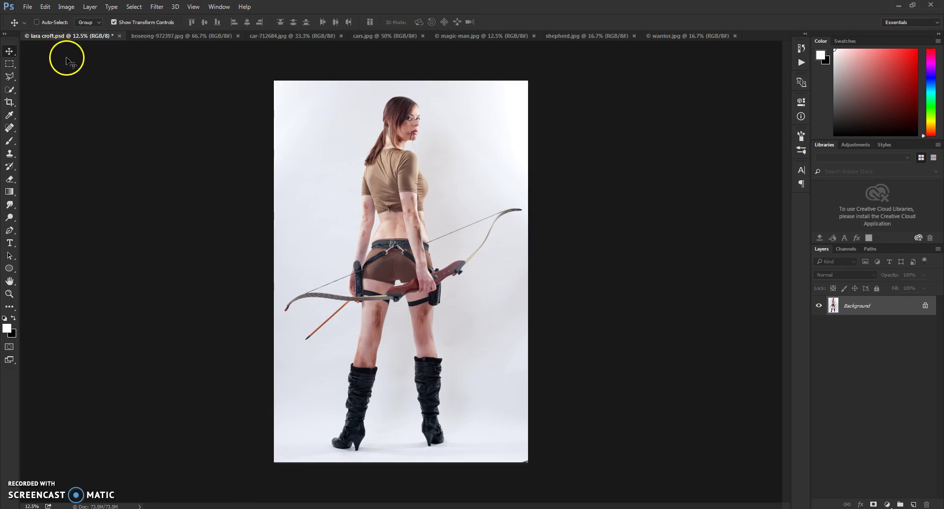
- Check the Interface preferences, keeping the language as English
left_click(45, 6)
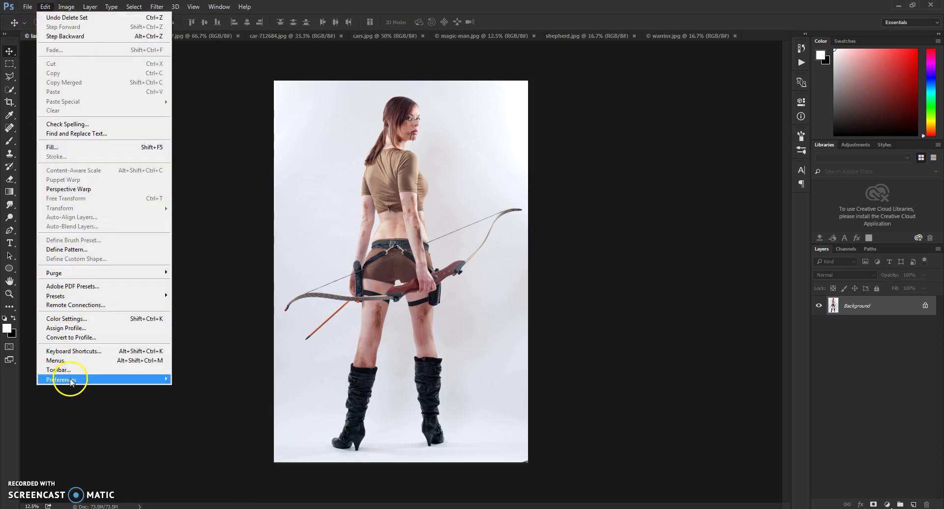
mouse_move(71, 383)
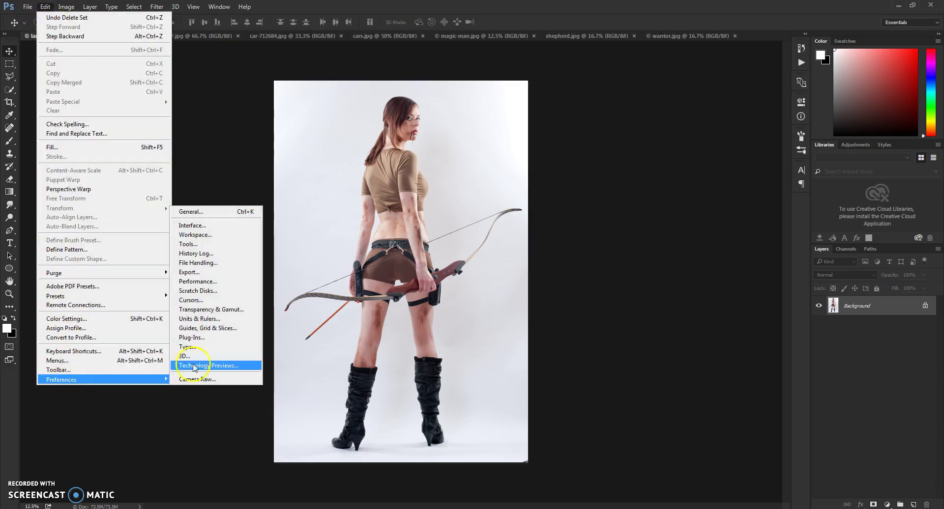
left_click(206, 227)
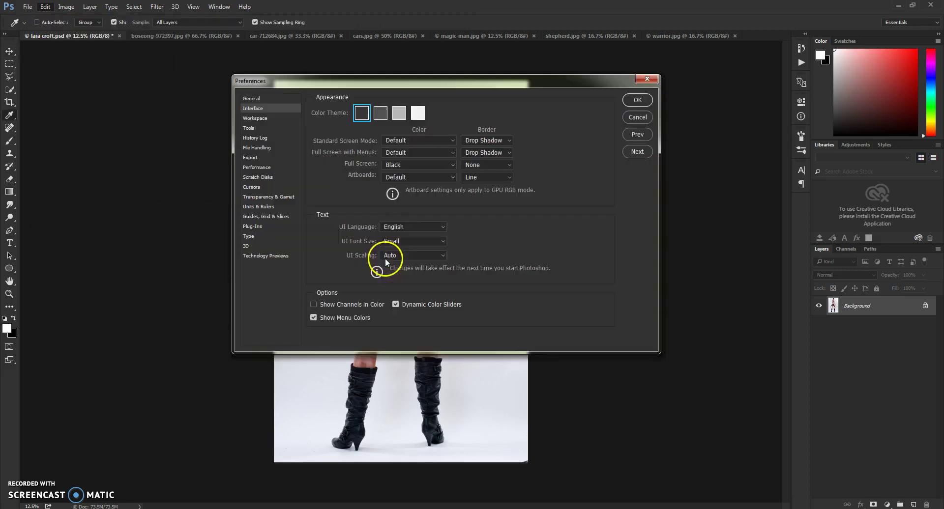
left_click(398, 227)
left_click(398, 227)
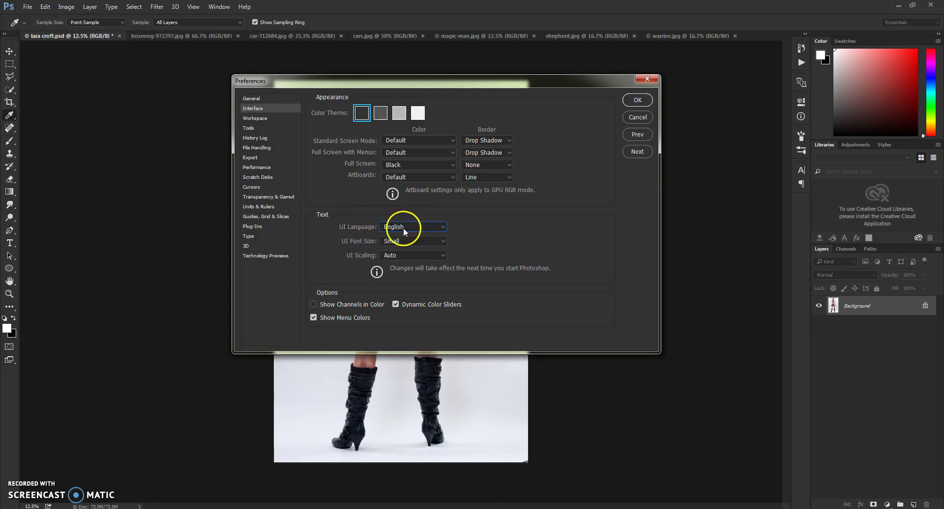
left_click(637, 100)
key("v")
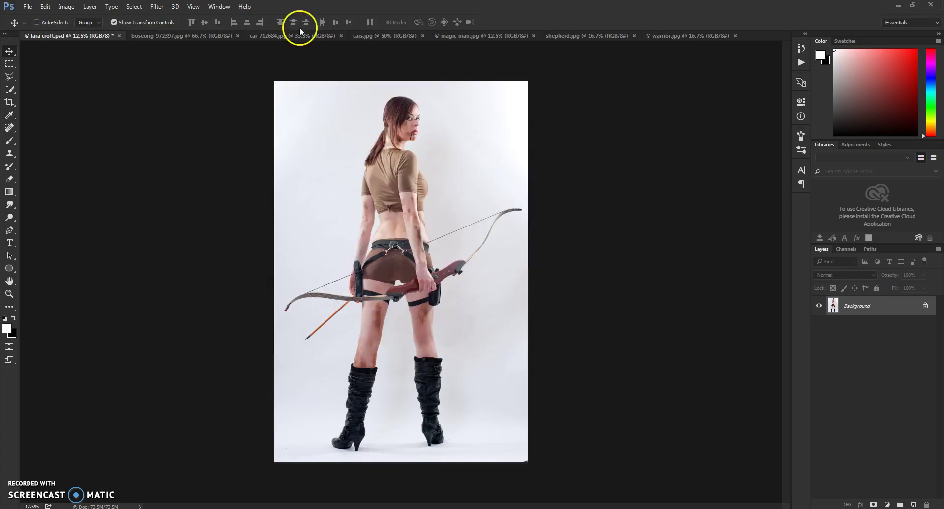
- Keep the image mode at 8 bits per channel
left_click(66, 10)
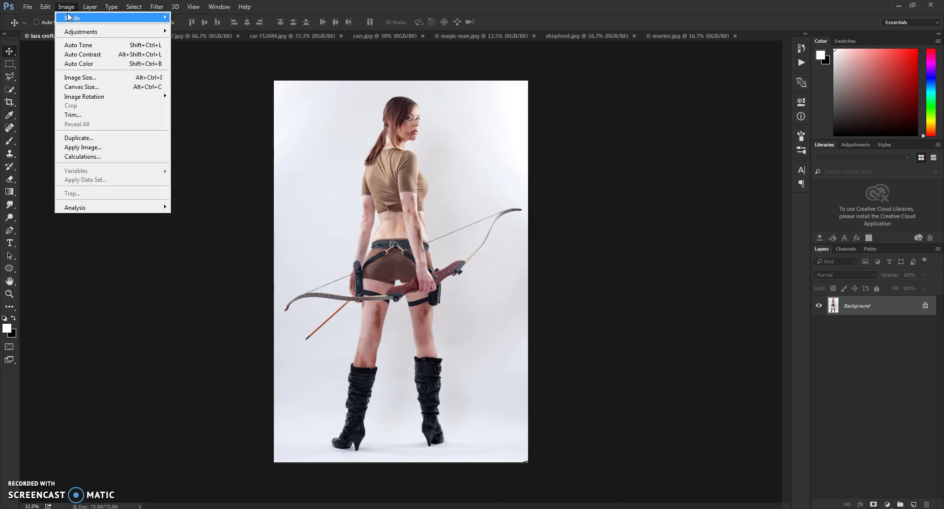
mouse_move(95, 18)
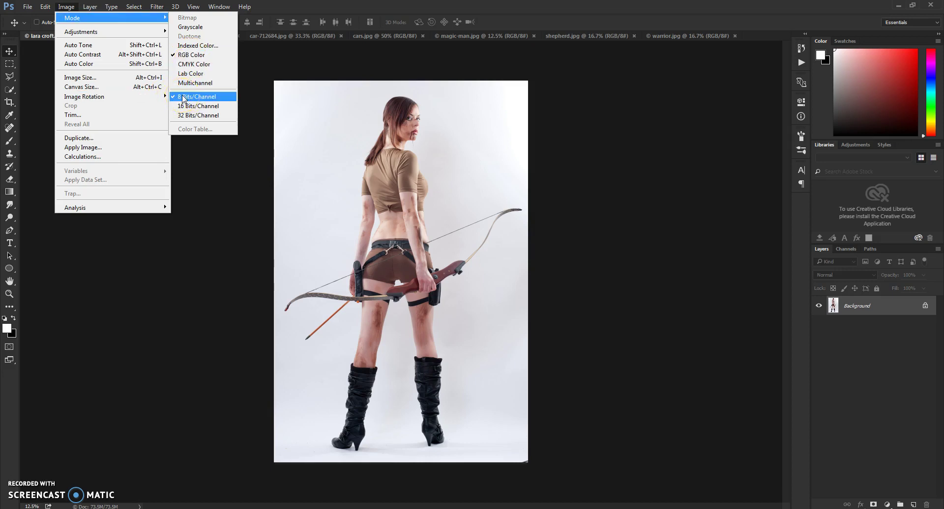
left_click(183, 97)
left_click(66, 6)
left_click(84, 45)
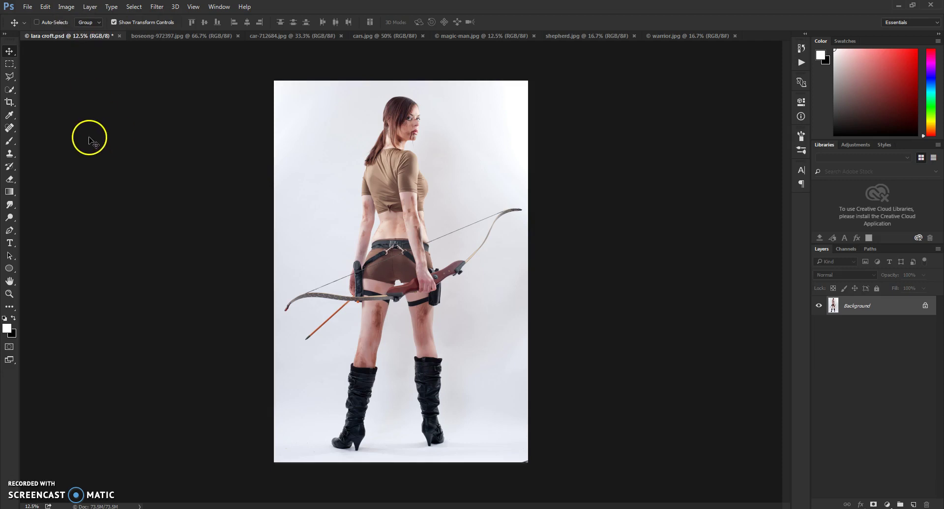
- Switch to the Brush tool with Opacity and Flow both at 100%
left_click(10, 141)
left_click(208, 23)
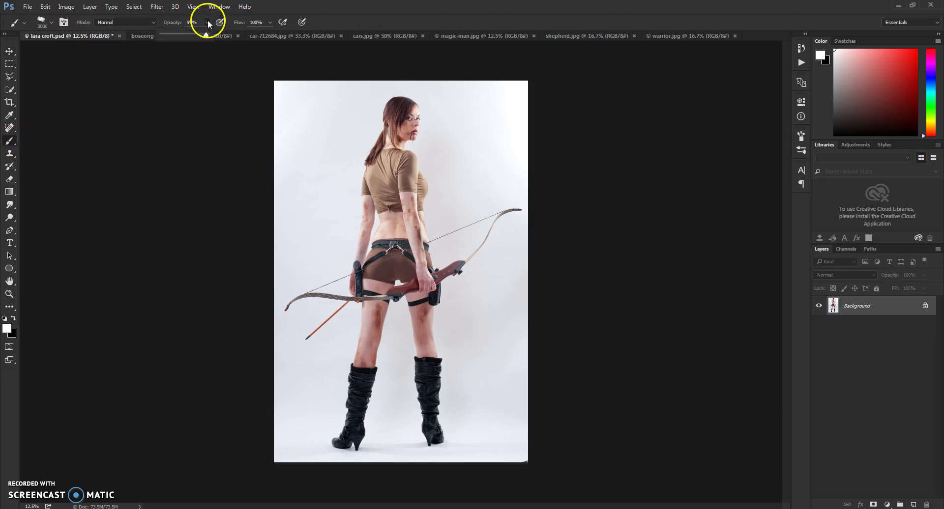
left_click_drag(206, 36, 254, 37)
left_click(206, 22)
left_click(270, 23)
left_click(269, 21)
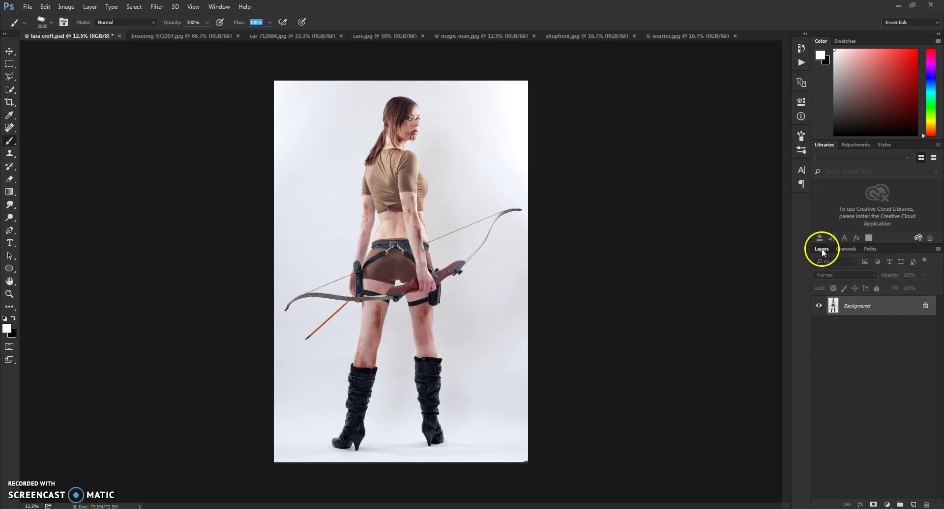
- Confirm the Layers Panel Options thumbnail settings
left_click(938, 250)
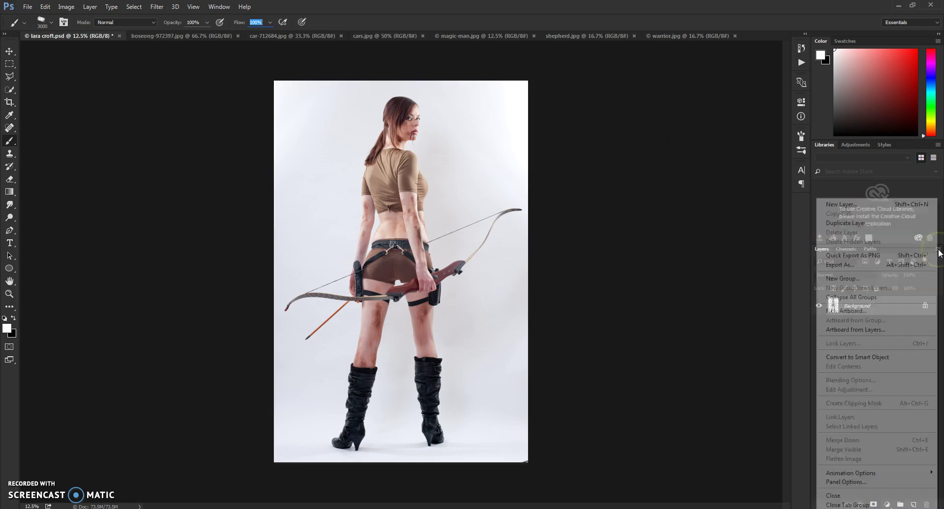
left_click(861, 484)
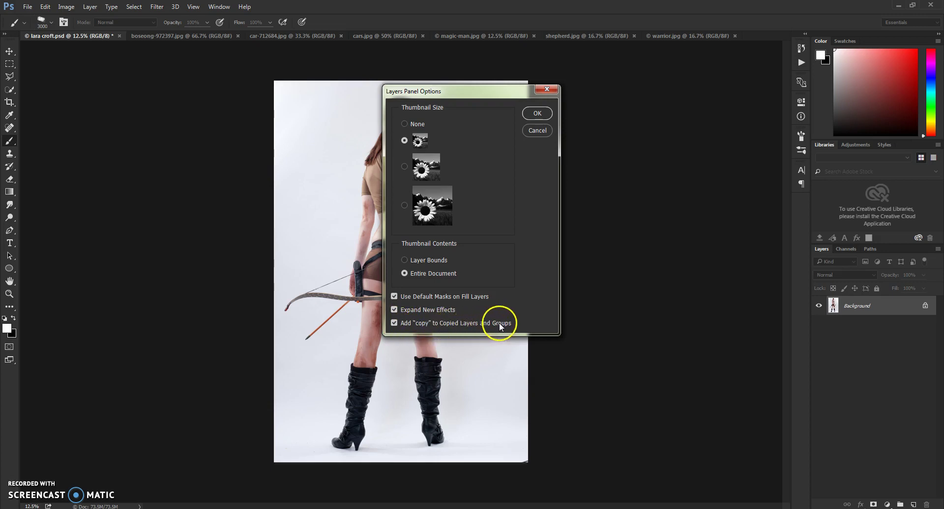
left_click(537, 113)
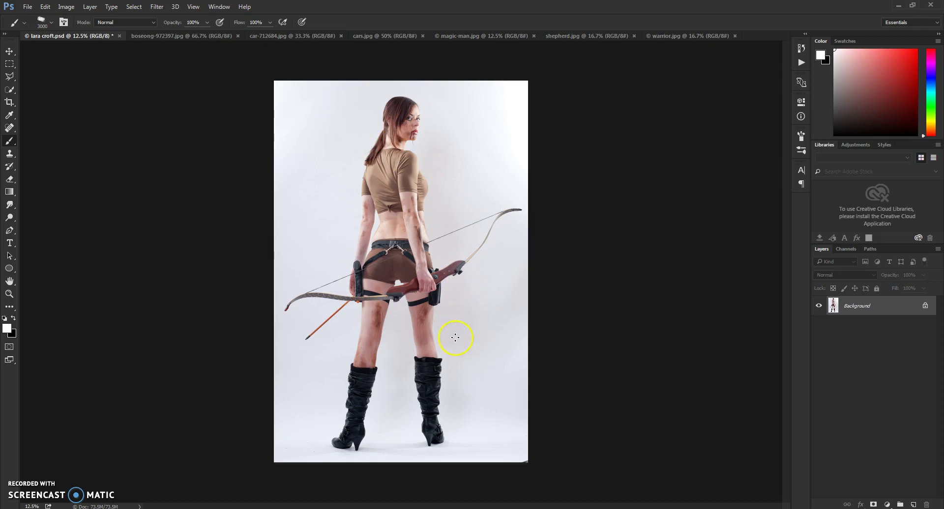
left_click(69, 7)
left_click(81, 78)
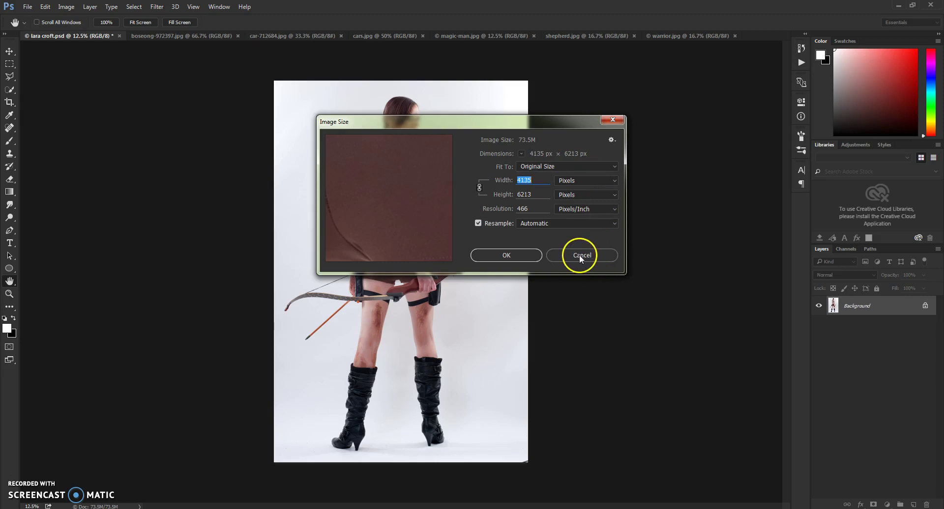
left_click(525, 255)
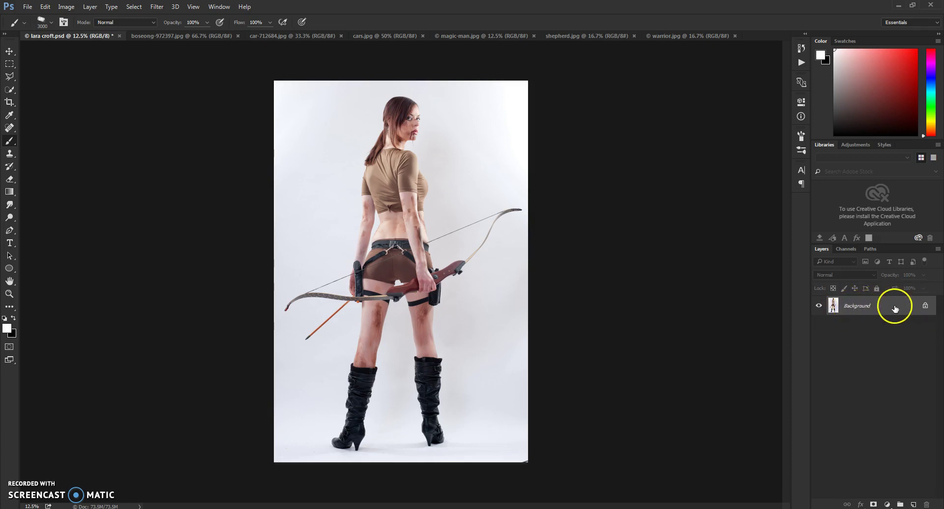
double_click(927, 309)
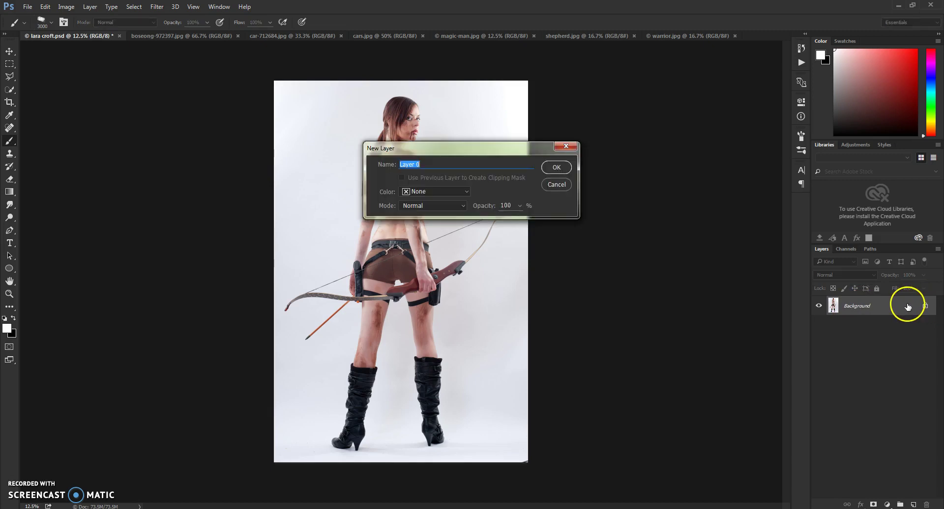
left_click(563, 162)
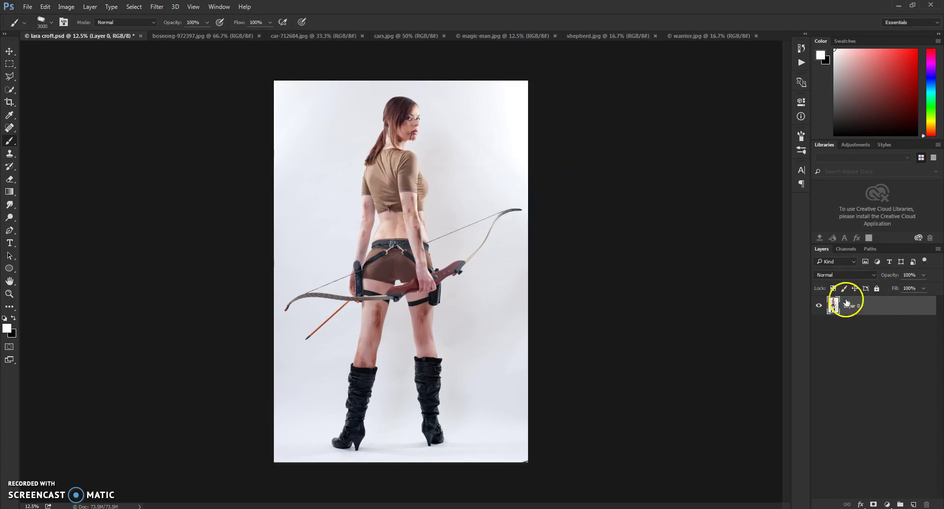
left_click(87, 12)
mouse_move(98, 18)
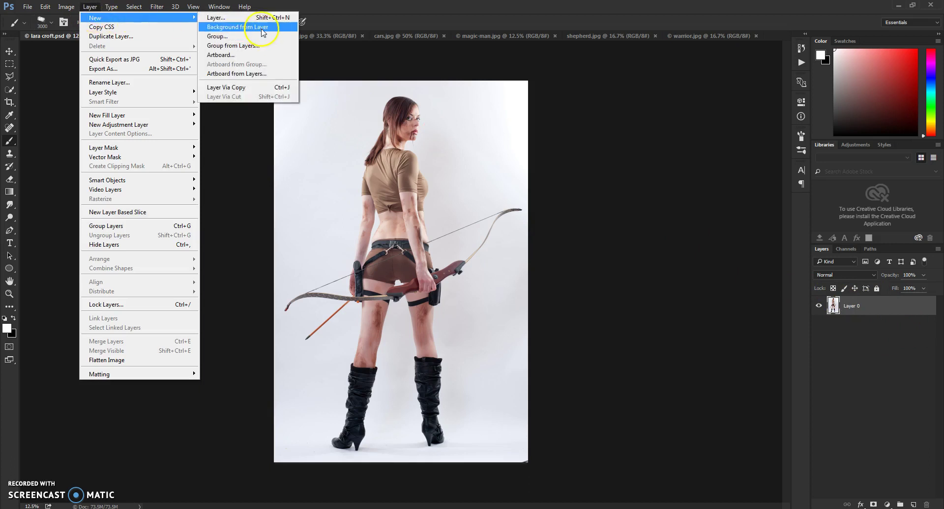
left_click(262, 28)
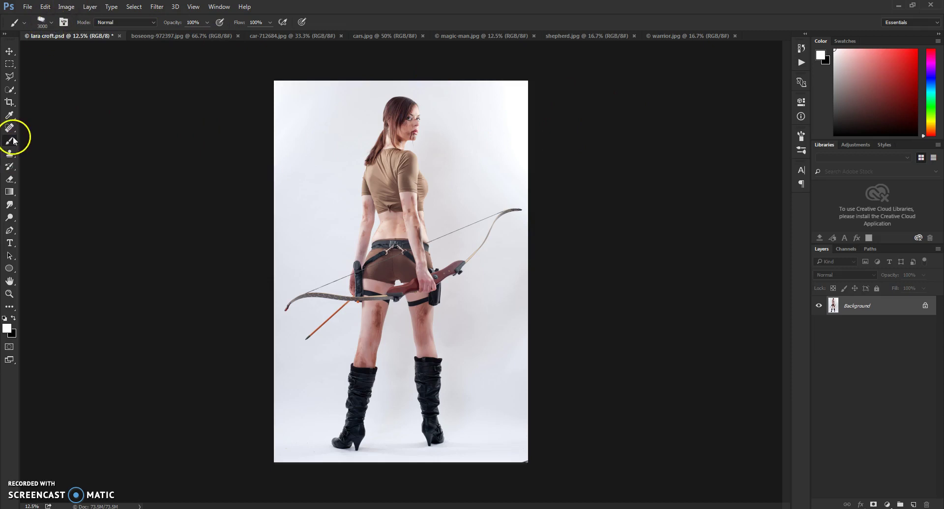
- Load Artistic Action Brushes.abr from the Artistic Photoshop Action folder into the brush presets
left_click(52, 24)
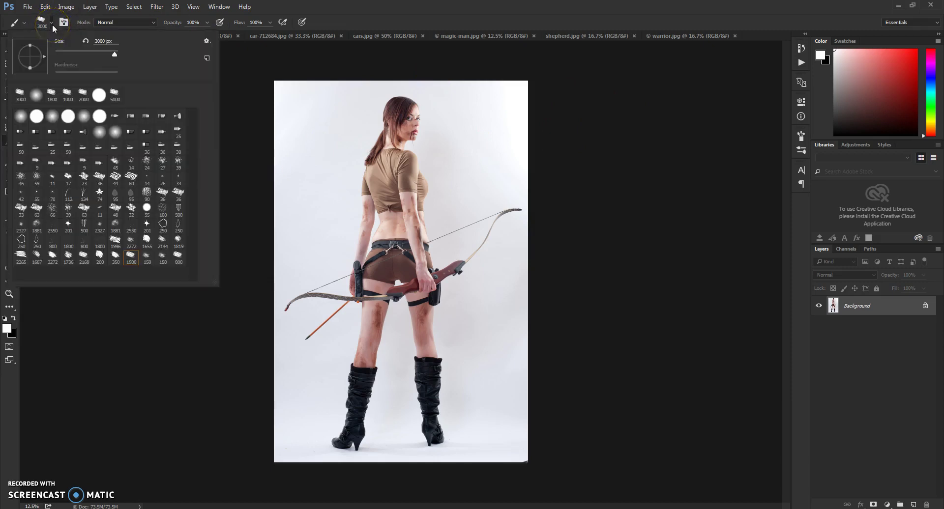
left_click(206, 40)
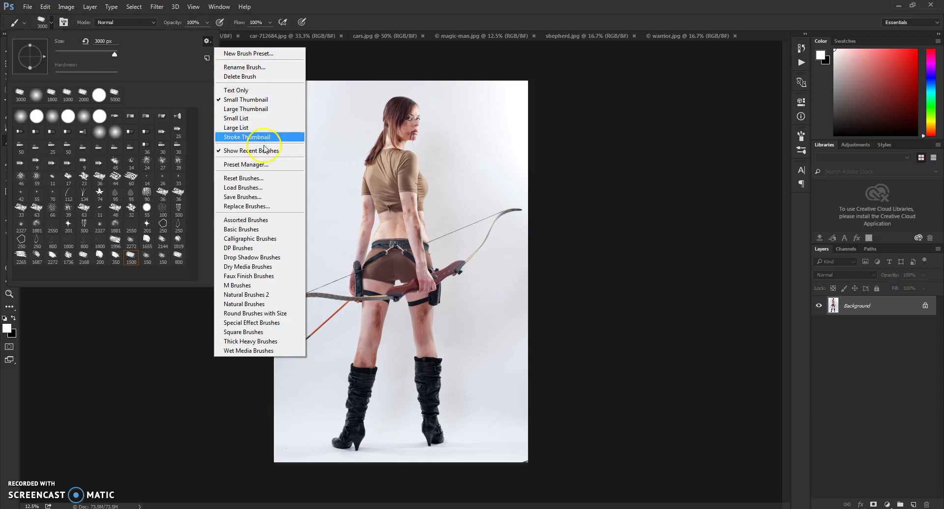
left_click(261, 189)
left_click(206, 53)
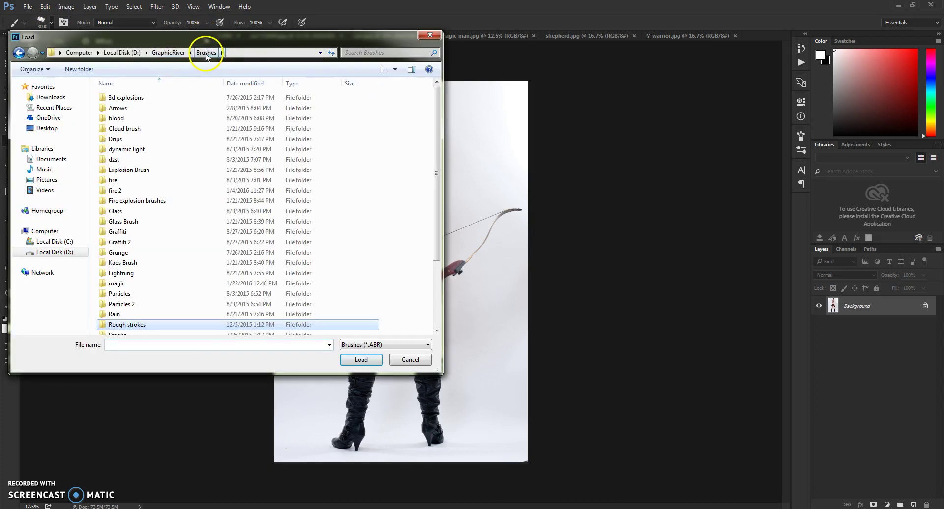
left_click(168, 52)
double_click(117, 140)
double_click(117, 98)
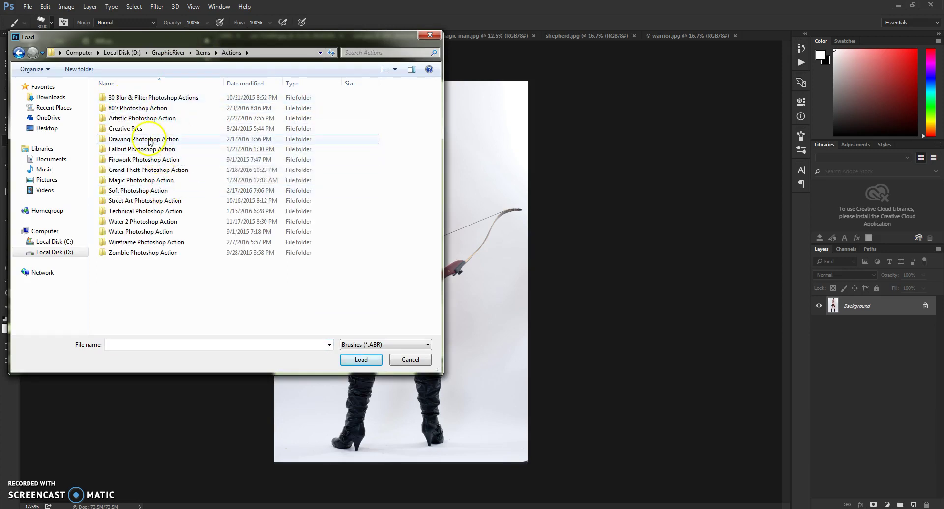
double_click(127, 118)
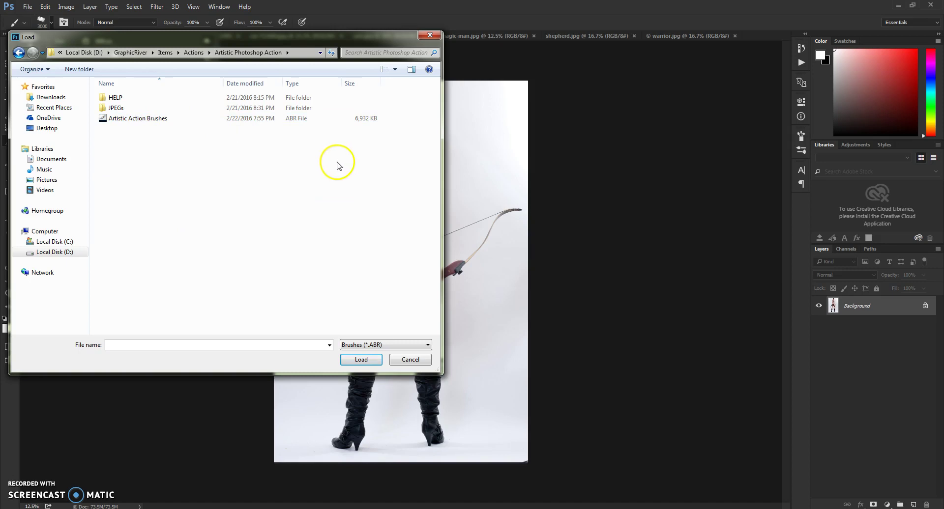
left_click(145, 121)
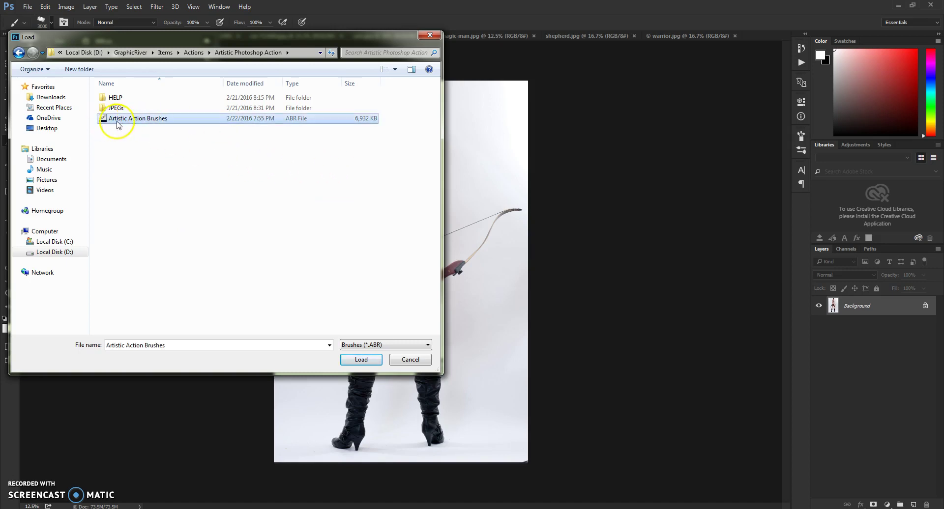
left_click(356, 363)
- Close the brush presets and bring up the Actions panel from the Window menu
left_click(50, 23)
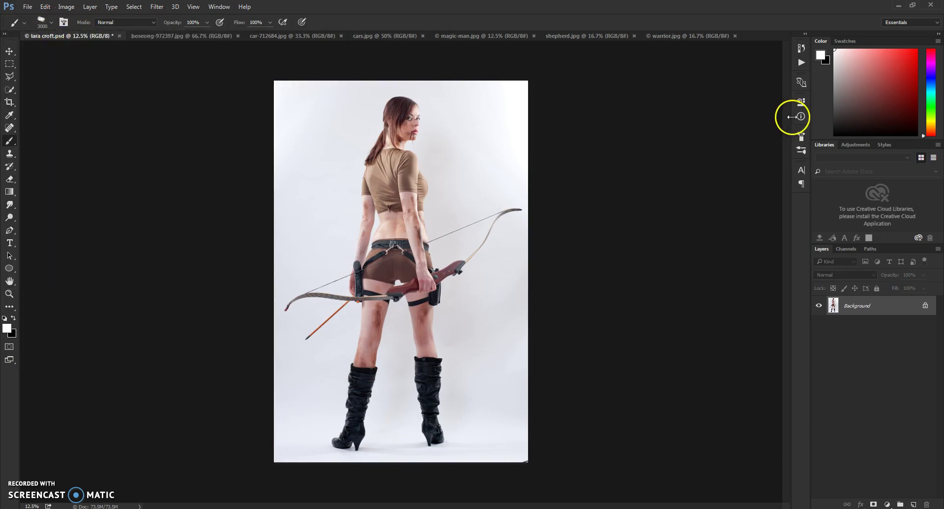
left_click(801, 64)
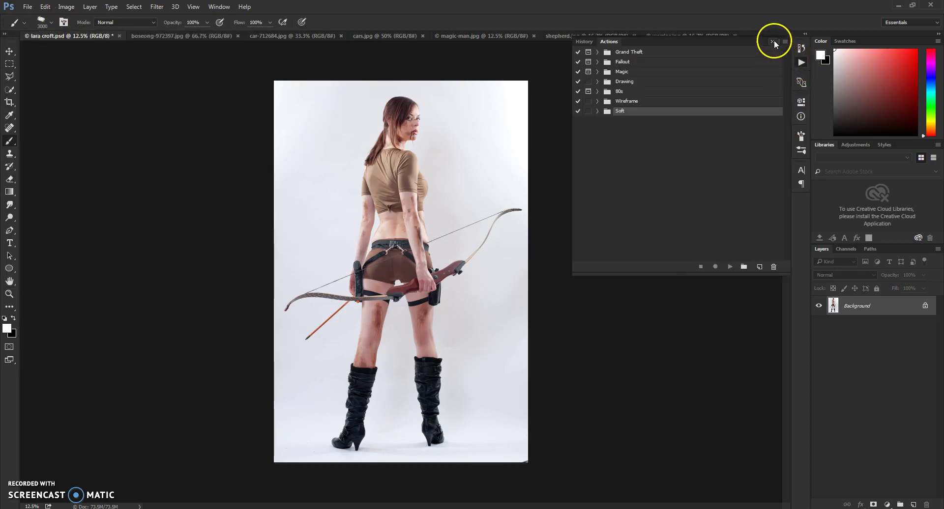
left_click(799, 59)
left_click(800, 59)
left_click(799, 59)
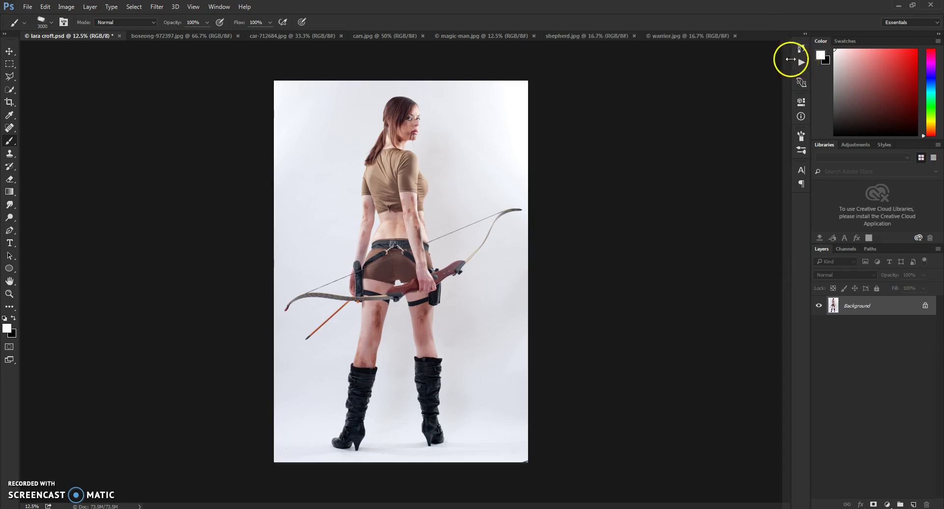
left_click(217, 7)
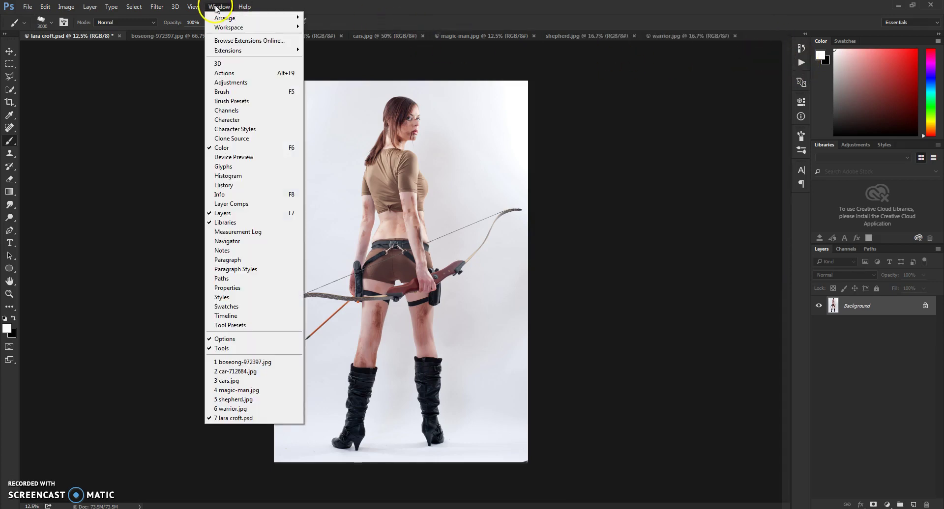
left_click(234, 74)
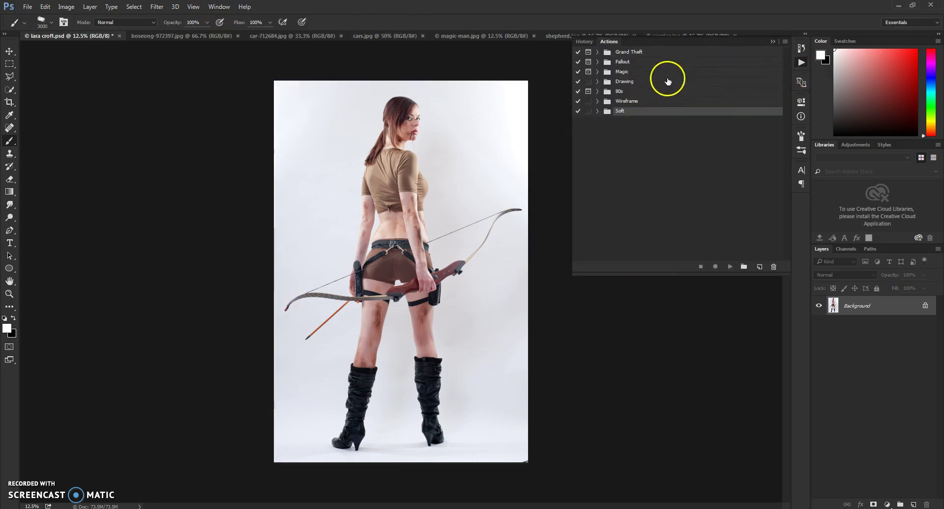
- Load Artistic.atn from the Artistic Photoshop Action folder and expand the Artistic set
left_click(786, 43)
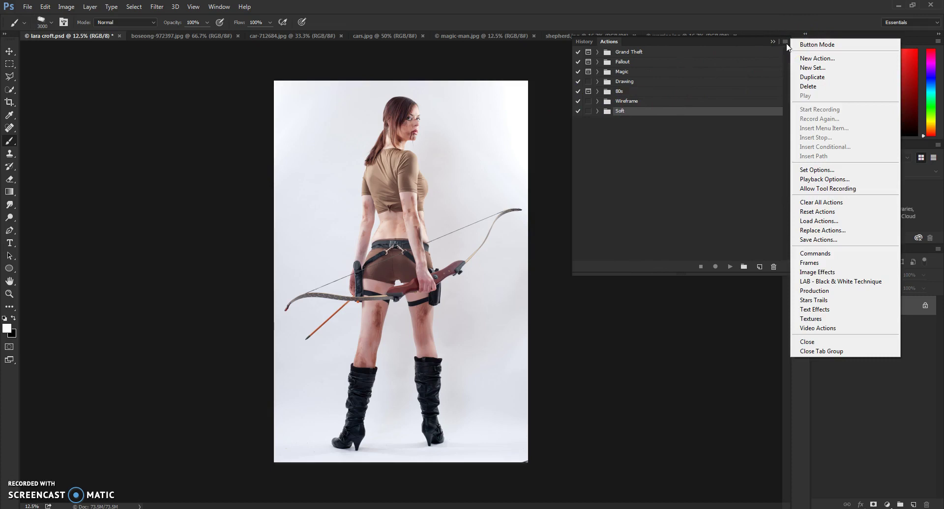
left_click(822, 222)
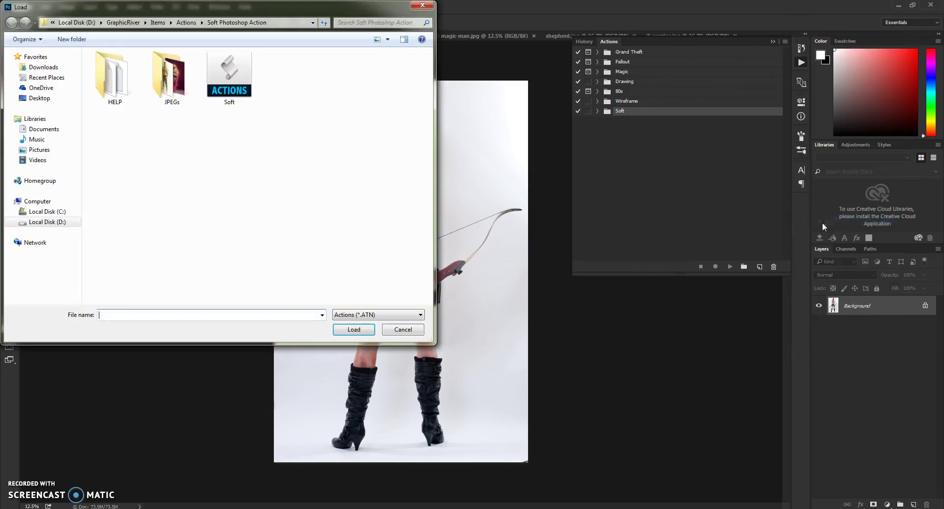
left_click(186, 23)
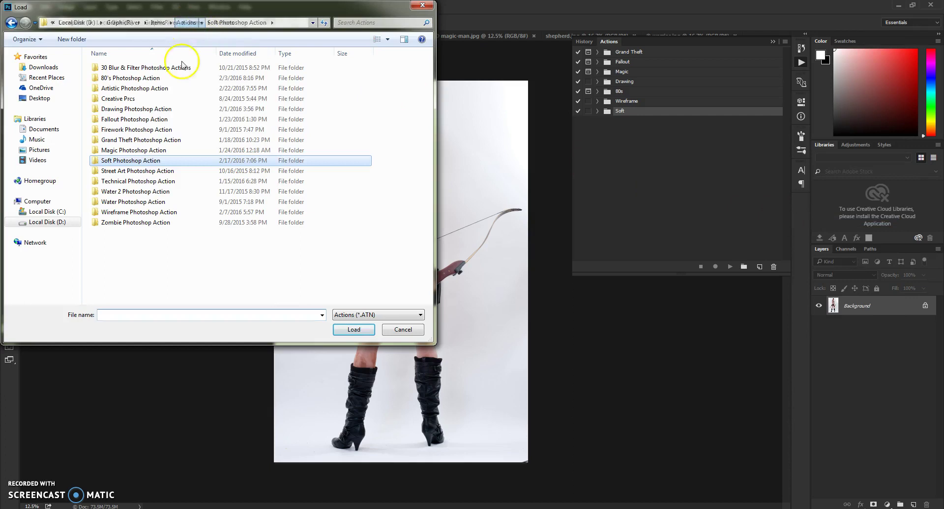
double_click(136, 88)
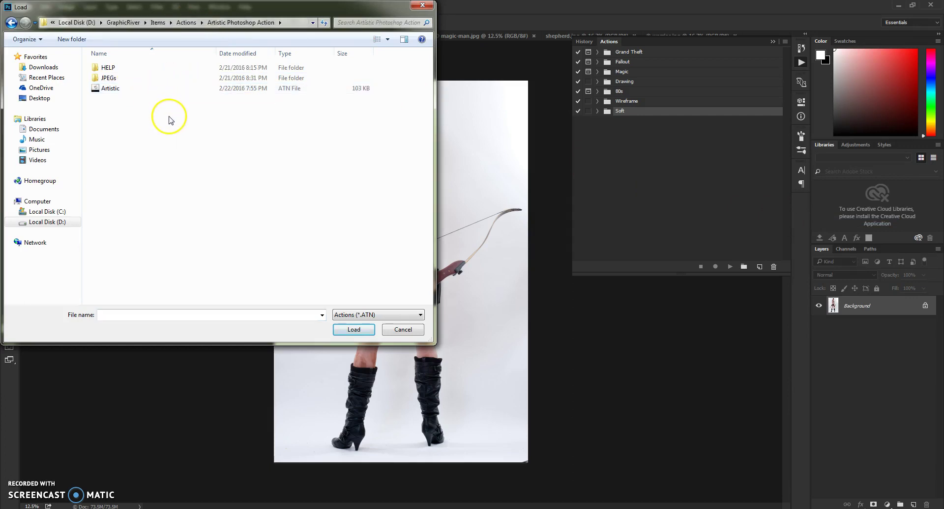
left_click(114, 89)
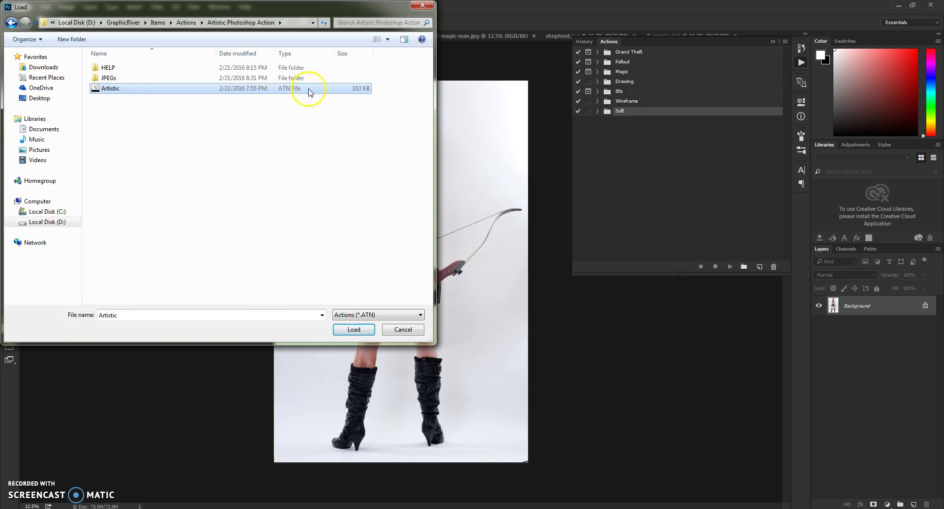
left_click(366, 329)
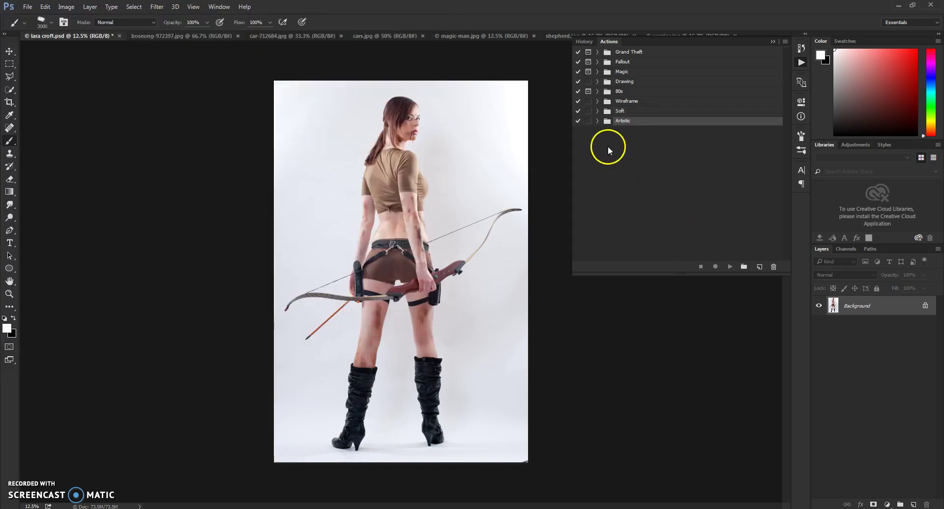
left_click(598, 121)
- Show the Artistic action's steps and create a new empty layer above Background
left_click(606, 130)
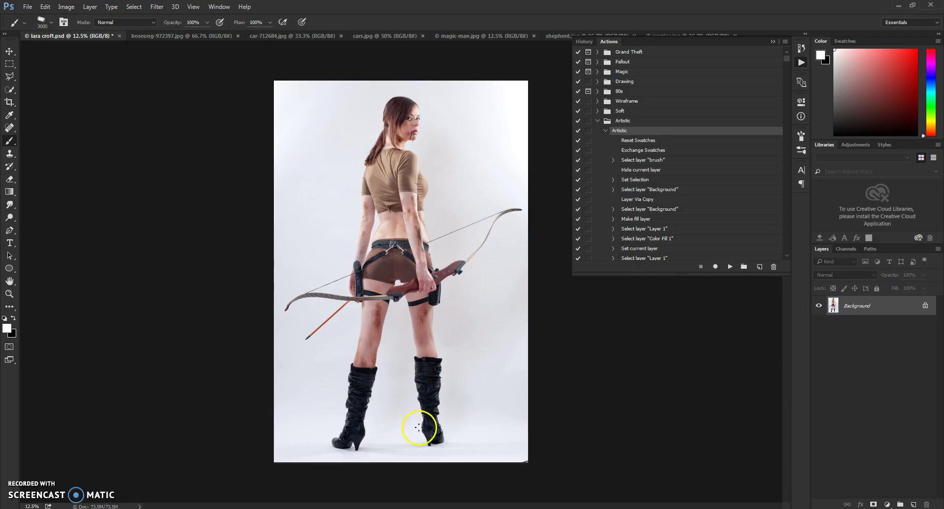
left_click(913, 505)
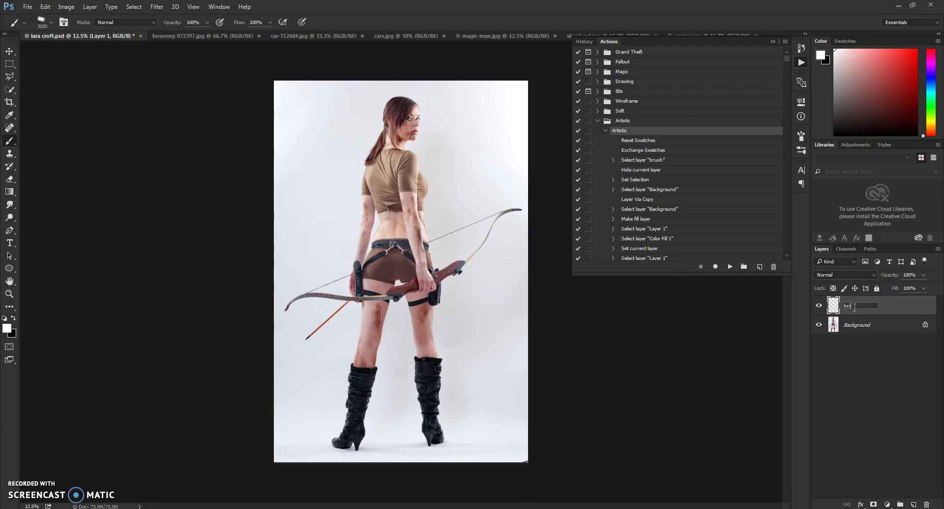
- Name the layer 'brush' and choose a soft round brush at 0% hardness
key("Return")
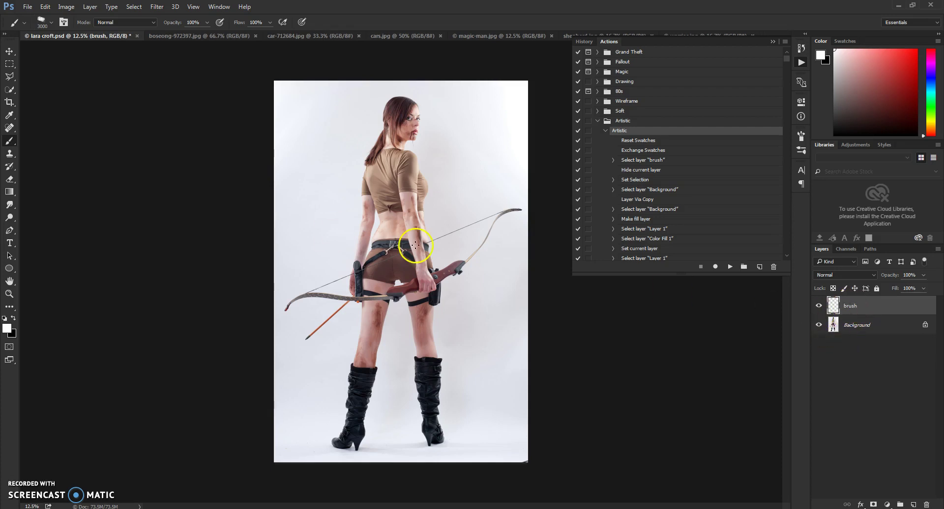
left_click(52, 24)
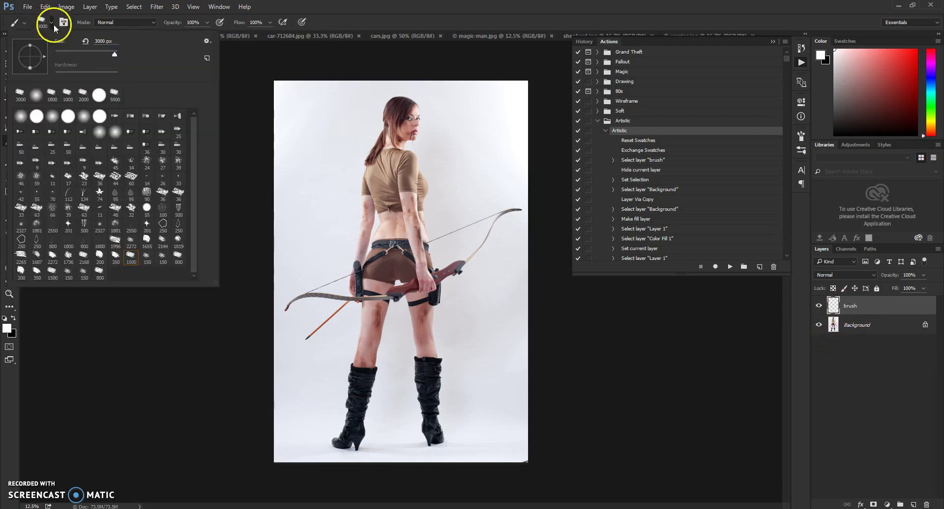
left_click(82, 116)
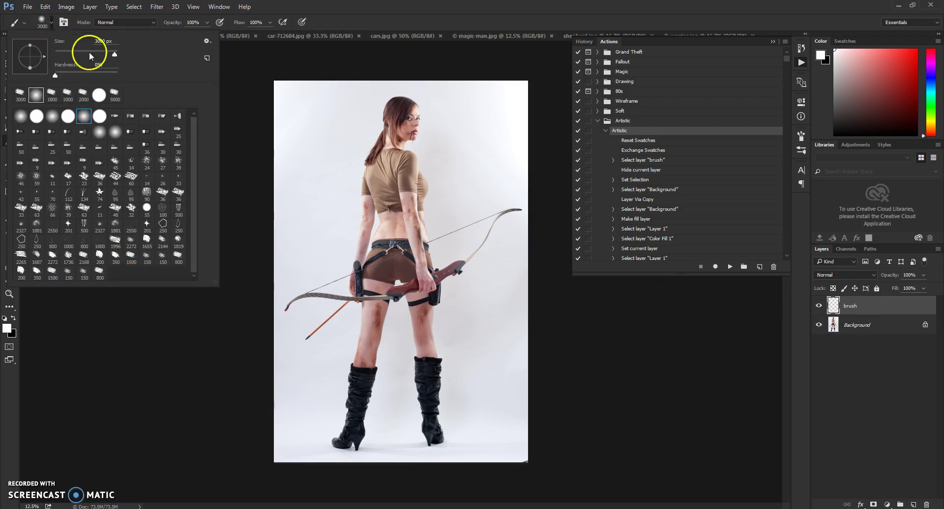
left_click(365, 197)
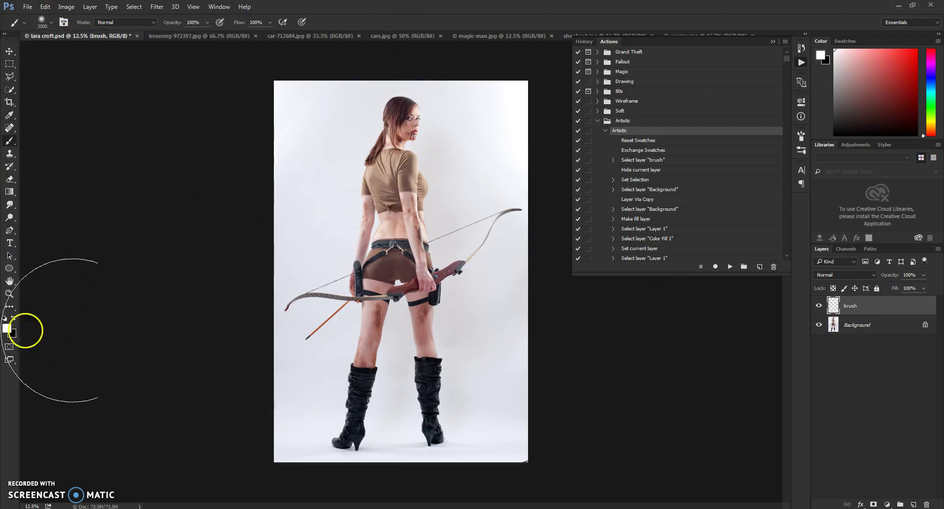
- Set the foreground colour to pure red (ff0000) and shrink the brush to 700 px
left_click(9, 332)
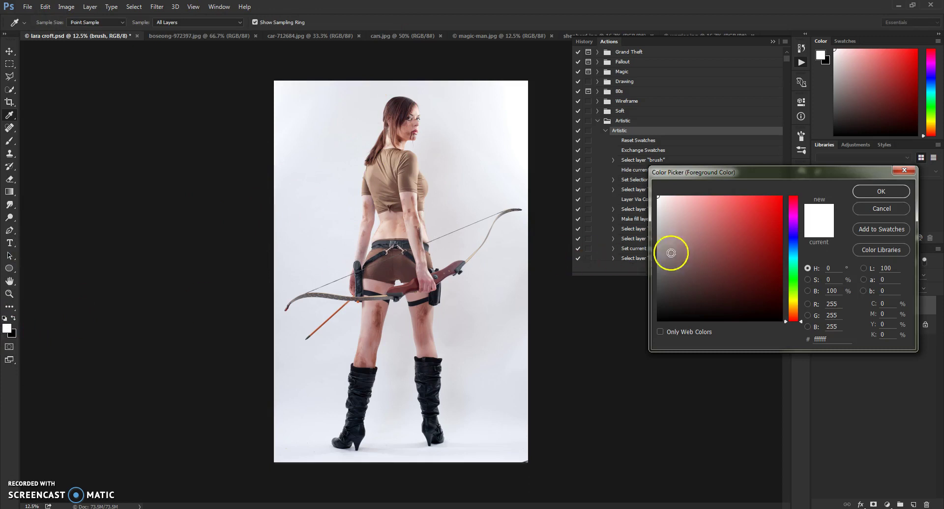
left_click(781, 198)
left_click(893, 190)
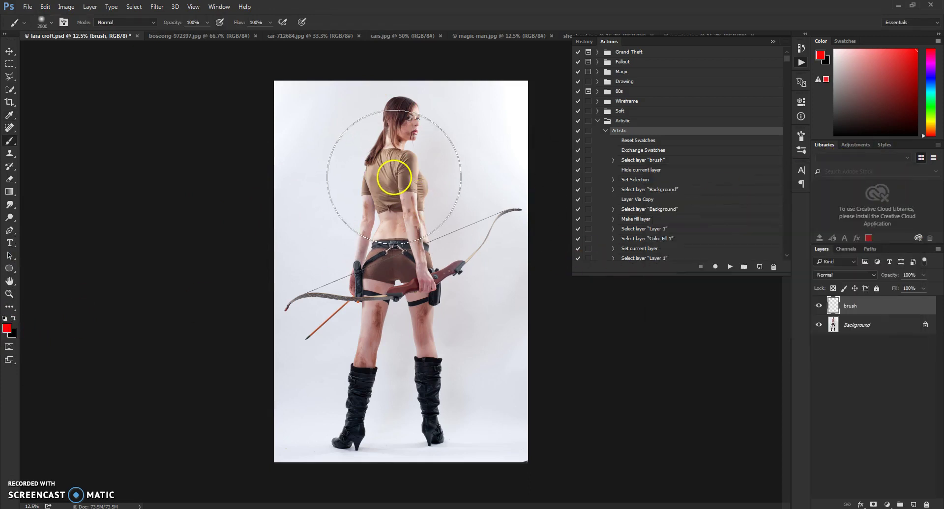
key("bracketleft")
key("bracketleft")
key("bracketleft")
key("bracketleft")
key("bracketleft")
key("bracketleft")
key("bracketleft")
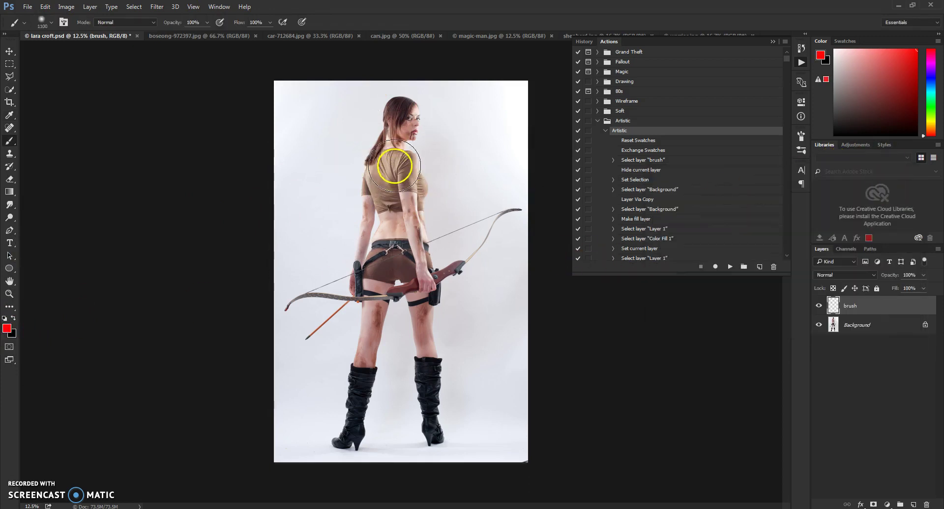
- Paint red over the archer's head, back, arm, hand, bow and quiver, shrinking the brush from 600 to 200 px
key("bracketleft")
left_click(402, 112)
mouse_move(402, 112)
left_mouse_down()
mouse_move(374, 174)
mouse_move(394, 164)
mouse_move(386, 178)
mouse_move(406, 213)
mouse_move(400, 171)
mouse_move(410, 194)
mouse_move(401, 223)
mouse_move(394, 210)
mouse_move(379, 310)
mouse_move(384, 278)
mouse_move(412, 295)
mouse_move(407, 241)
left_mouse_up()
key("bracketleft")
key("bracketleft")
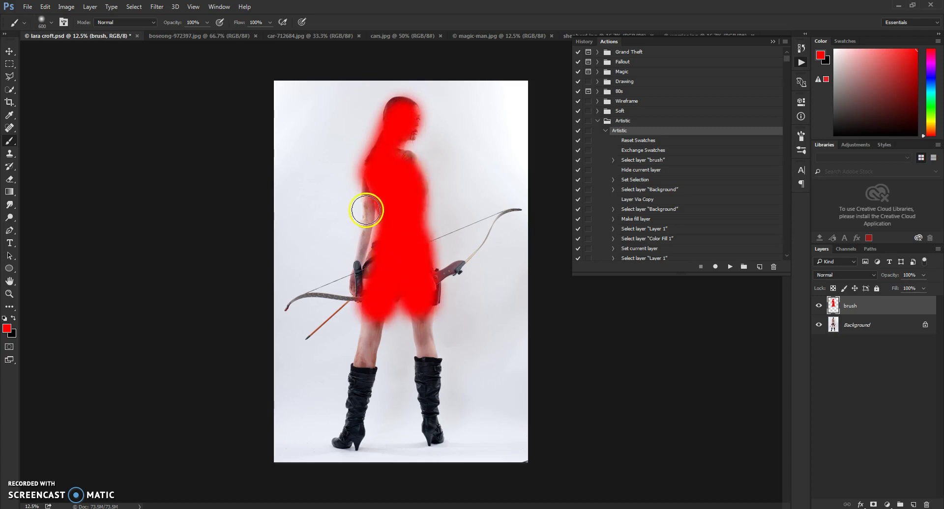
key("bracketleft")
key("bracketleft")
mouse_move(368, 195)
left_mouse_down()
mouse_move(354, 292)
mouse_move(357, 272)
mouse_move(365, 284)
mouse_move(388, 212)
mouse_move(414, 264)
mouse_move(419, 189)
mouse_move(397, 147)
mouse_move(415, 120)
mouse_move(402, 102)
mouse_move(387, 117)
mouse_move(404, 116)
mouse_move(448, 268)
left_mouse_up()
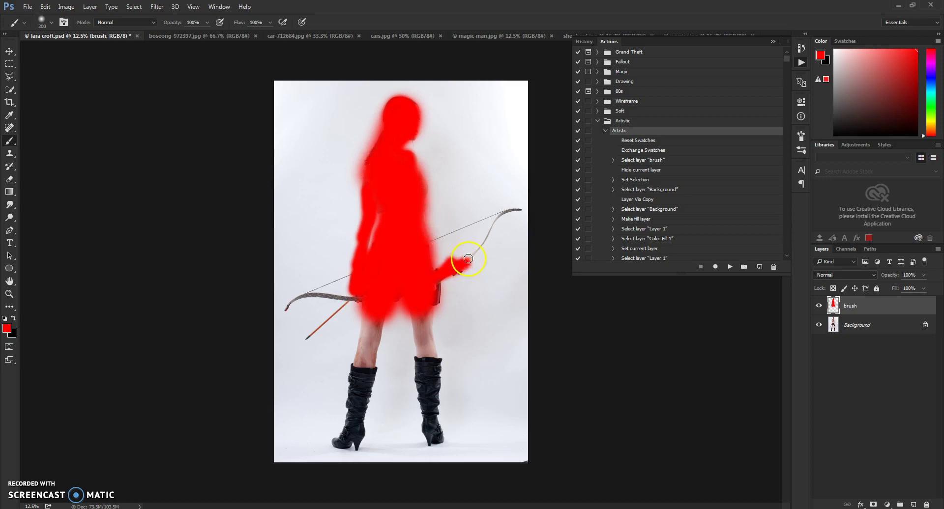
mouse_move(486, 236)
left_mouse_down()
mouse_move(389, 294)
mouse_move(297, 298)
mouse_move(357, 271)
mouse_move(311, 293)
left_mouse_up()
mouse_move(425, 261)
left_mouse_down()
mouse_move(431, 239)
mouse_move(515, 210)
mouse_move(478, 243)
left_mouse_up()
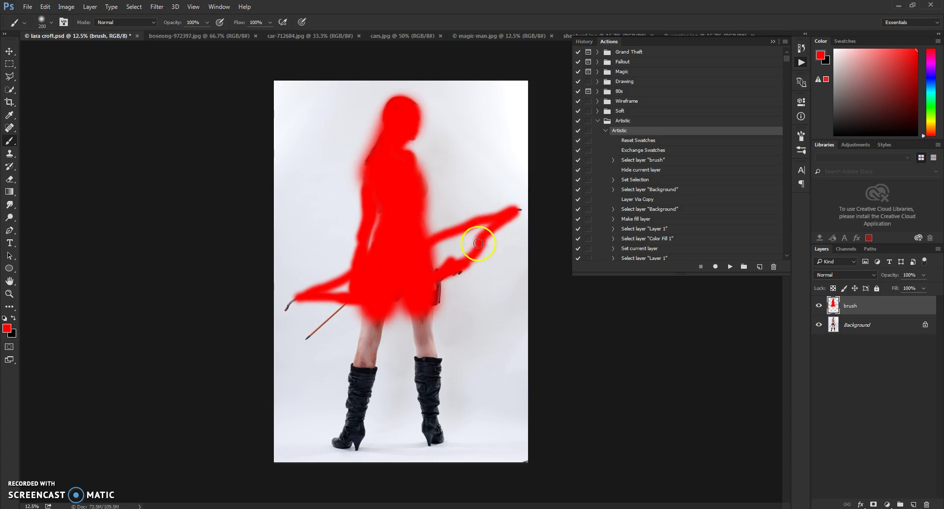
mouse_move(373, 320)
left_mouse_down()
mouse_move(457, 271)
mouse_move(342, 306)
mouse_move(347, 300)
mouse_move(310, 335)
left_mouse_up()
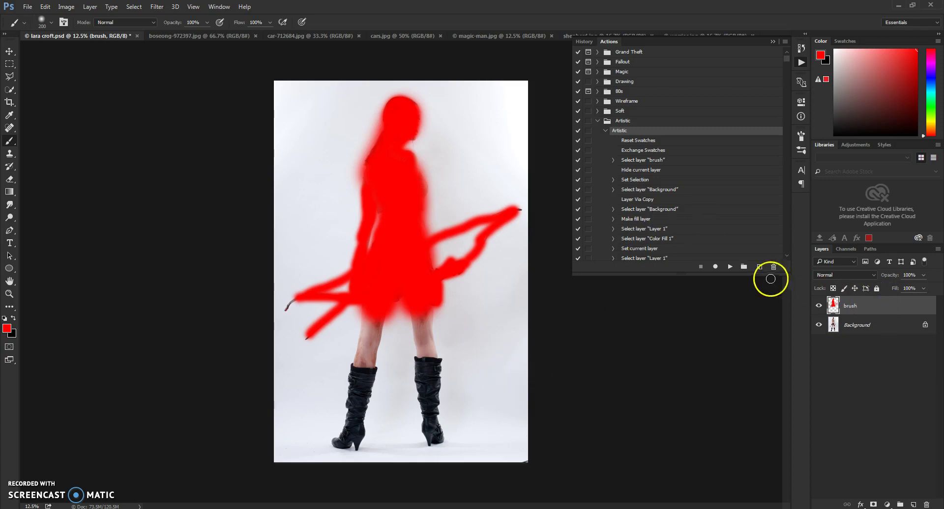
- Run the Artistic action, move the Brush Strokes layer up and collapse the element groups
left_click(730, 268)
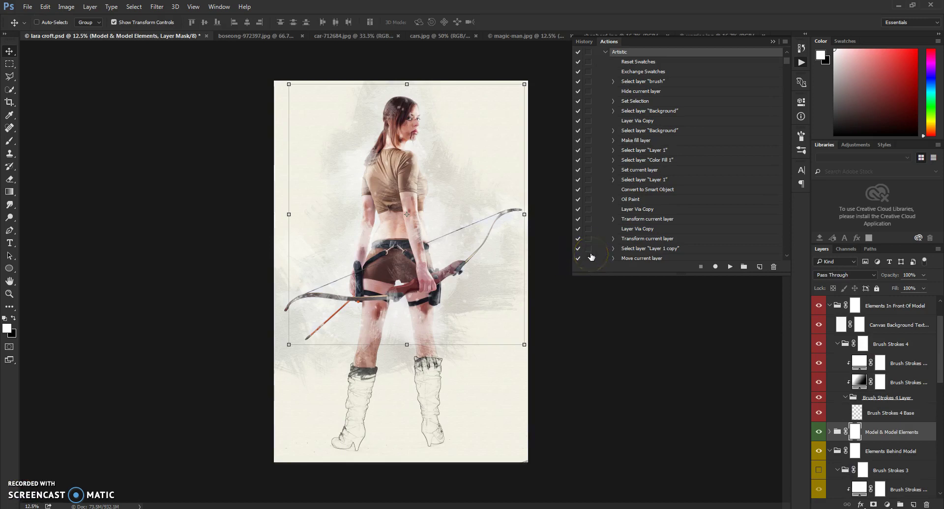
left_click(774, 43)
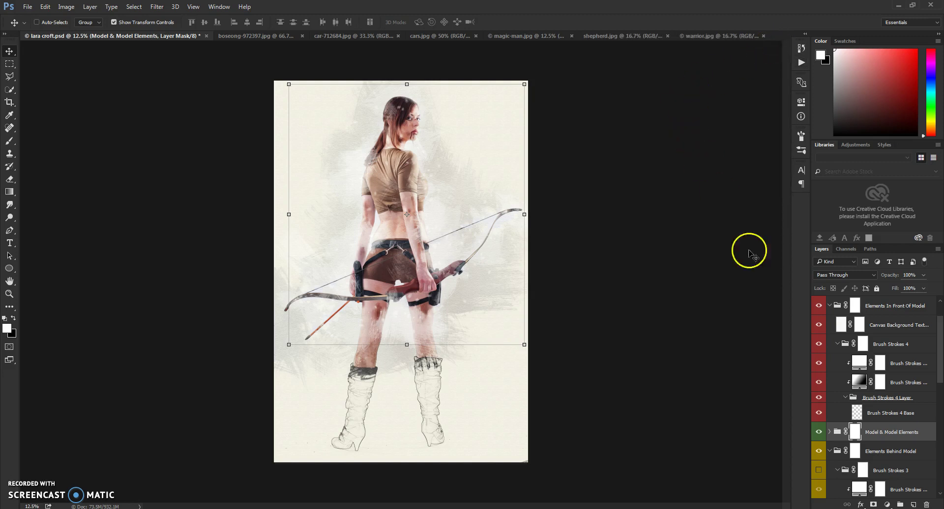
scroll(858, 422, "up", 2)
mouse_move(858, 422)
left_mouse_down()
mouse_move(868, 411)
mouse_move(837, 384)
mouse_move(821, 336)
mouse_move(829, 347)
left_mouse_up()
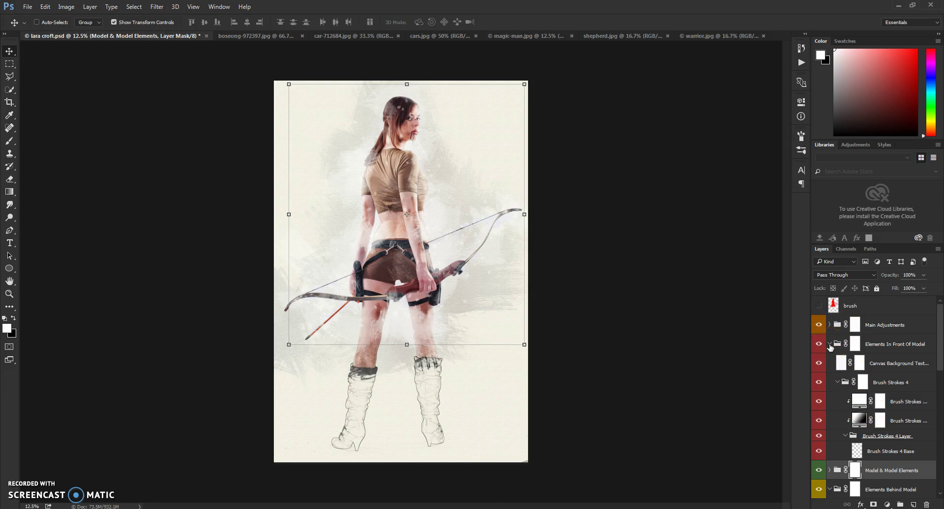
left_click_drag(837, 351, 829, 345)
left_click(829, 346)
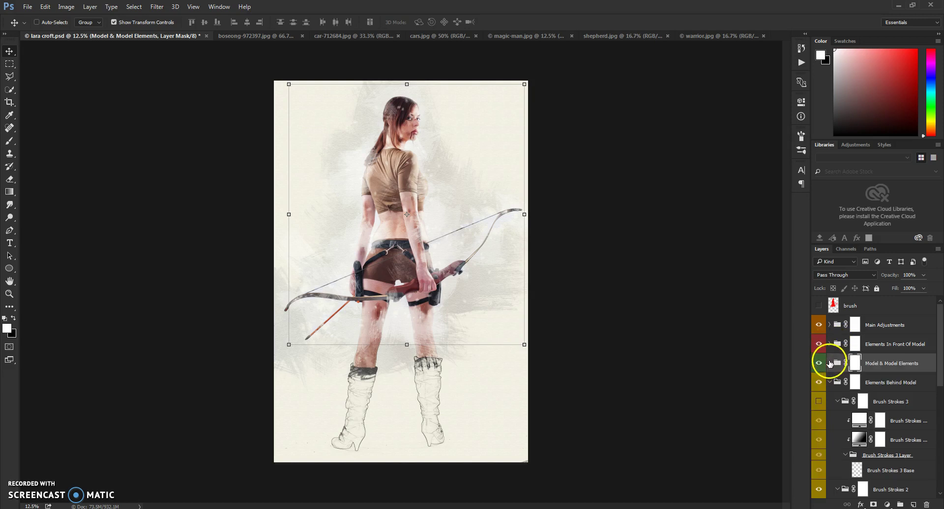
left_click(829, 383)
left_click(830, 402)
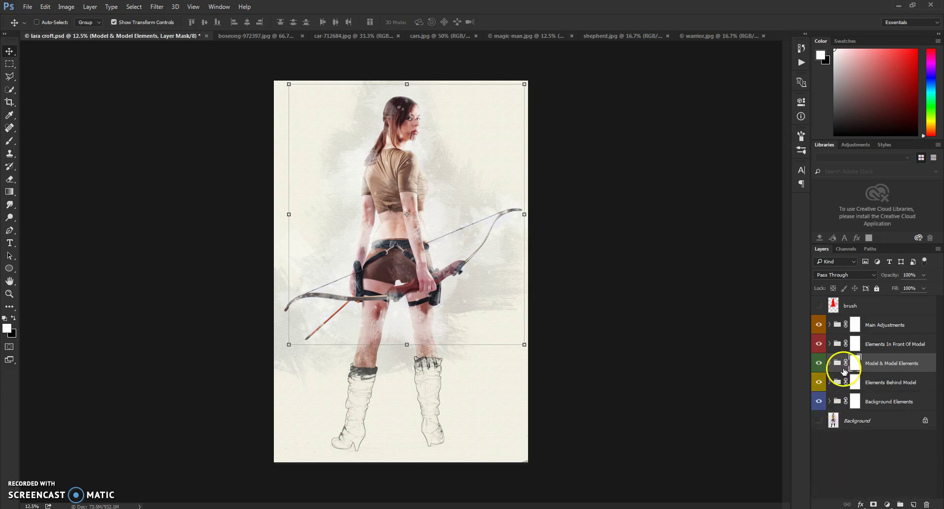
- Hide and reshow the Main Adjustments group to compare the sketch with and without it
left_click(816, 343)
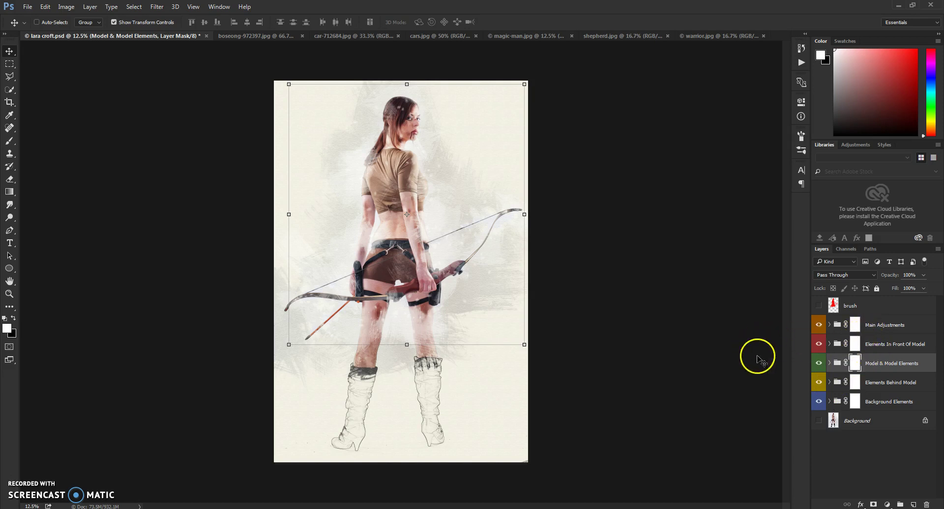
left_click(880, 331)
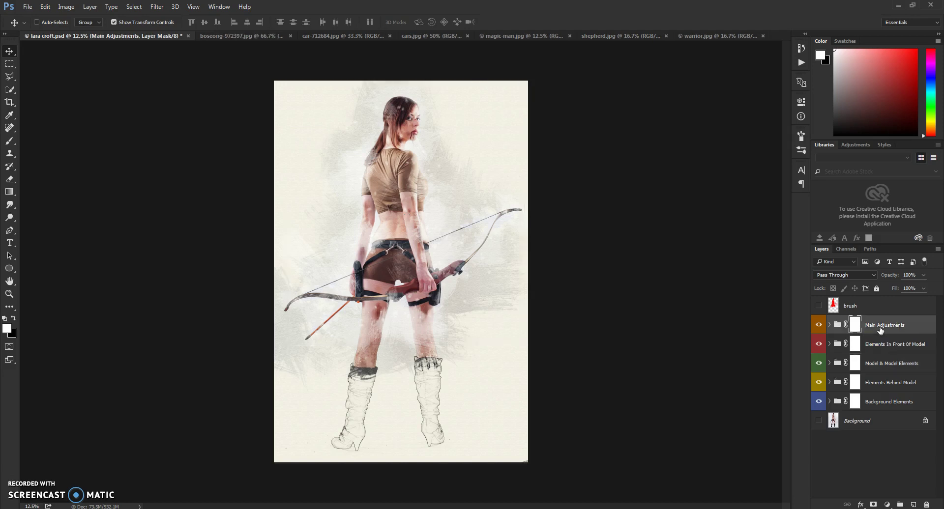
left_click(819, 326)
left_click(819, 326)
- Expand Elements In Front Of Model and make Brush Strokes 4 visible over the model
left_click(868, 345)
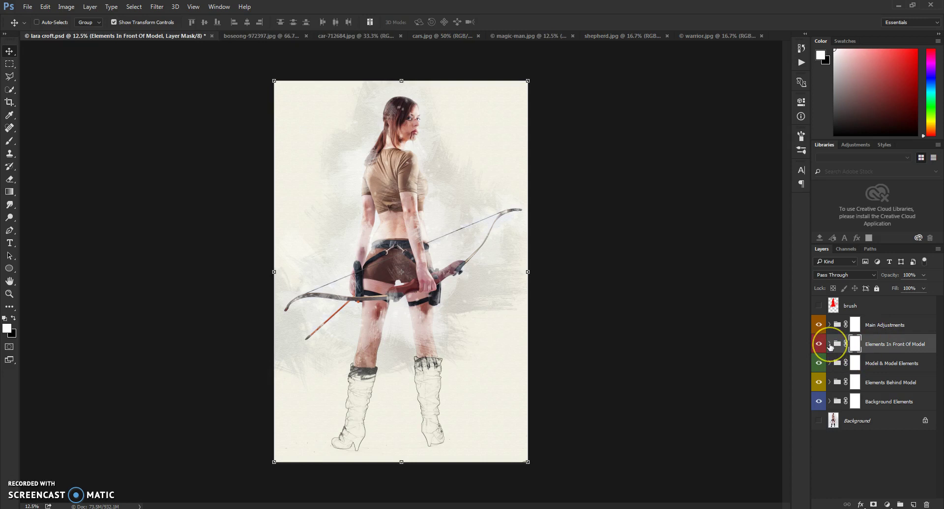
left_click(829, 345)
left_click(819, 366)
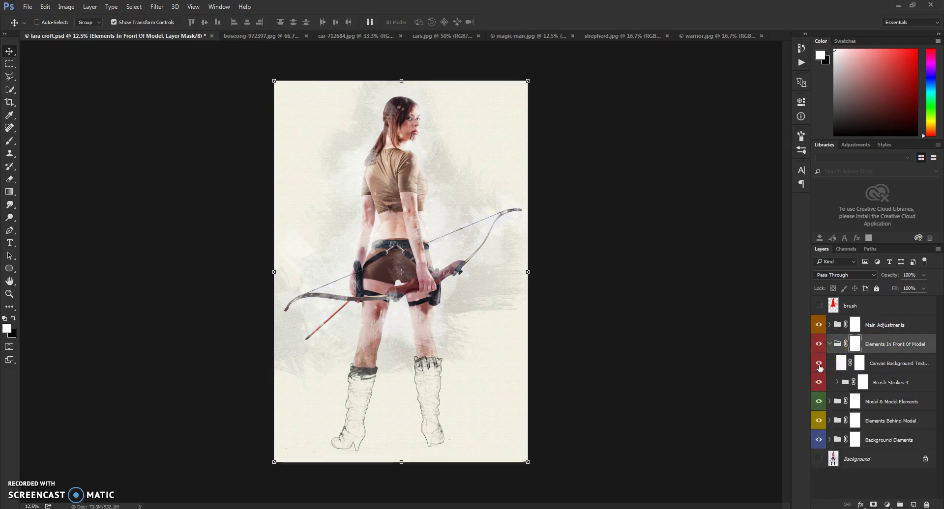
scroll(433, 248, "up", 3)
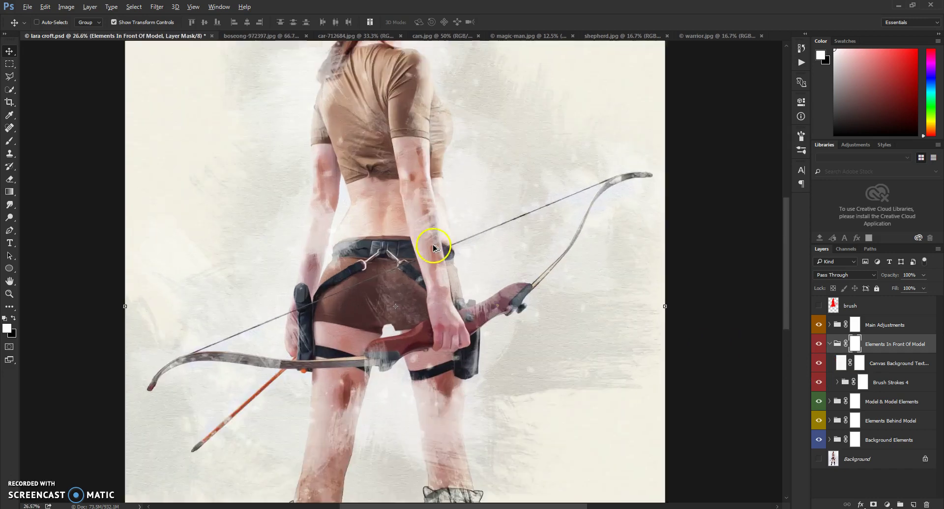
scroll(433, 247, "up", 4)
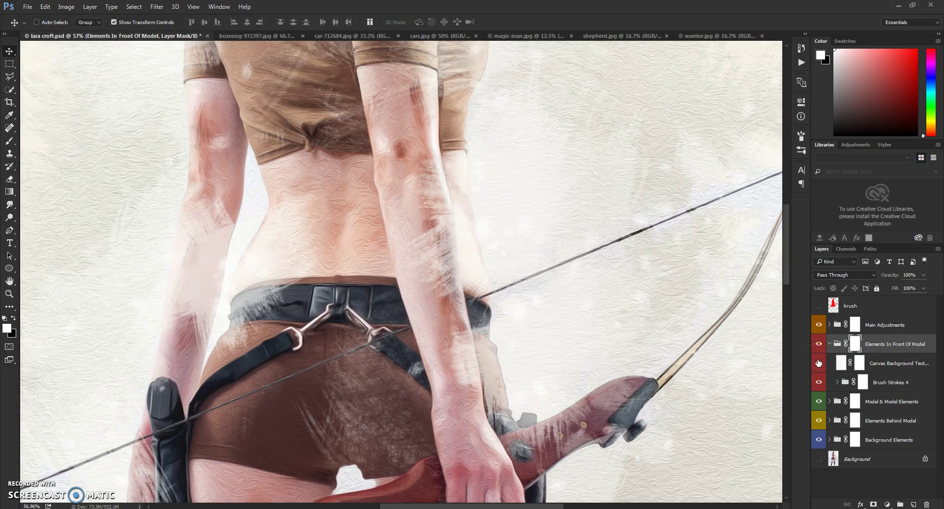
left_click(842, 369)
scroll(411, 337, "down", 5)
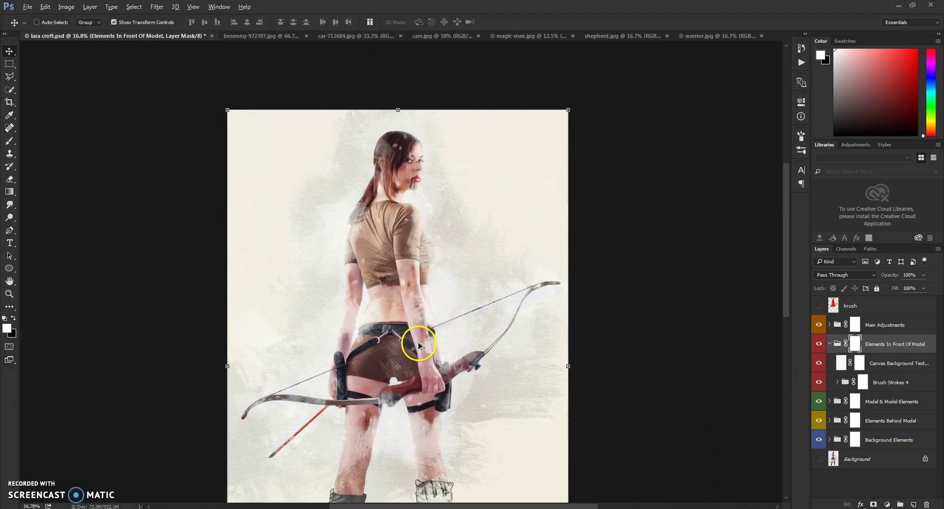
scroll(453, 326, "up", 2)
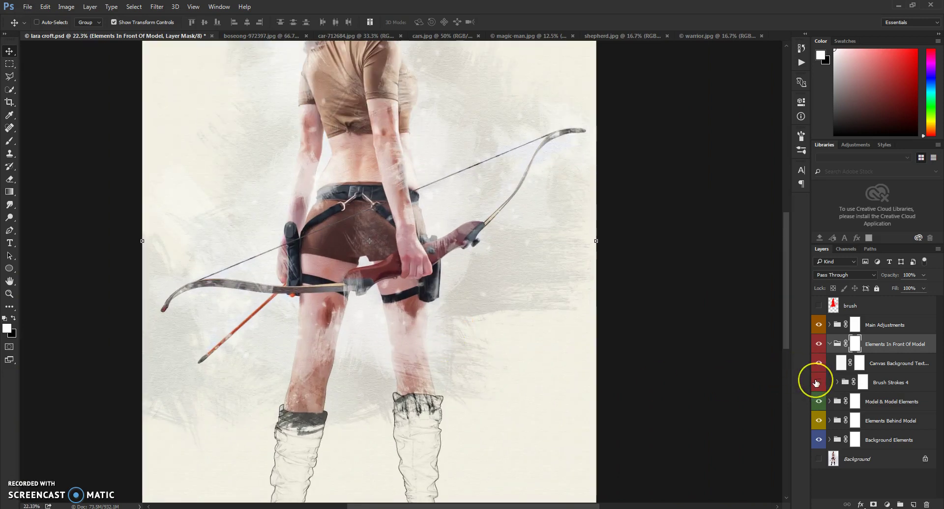
scroll(331, 97, "up", 5)
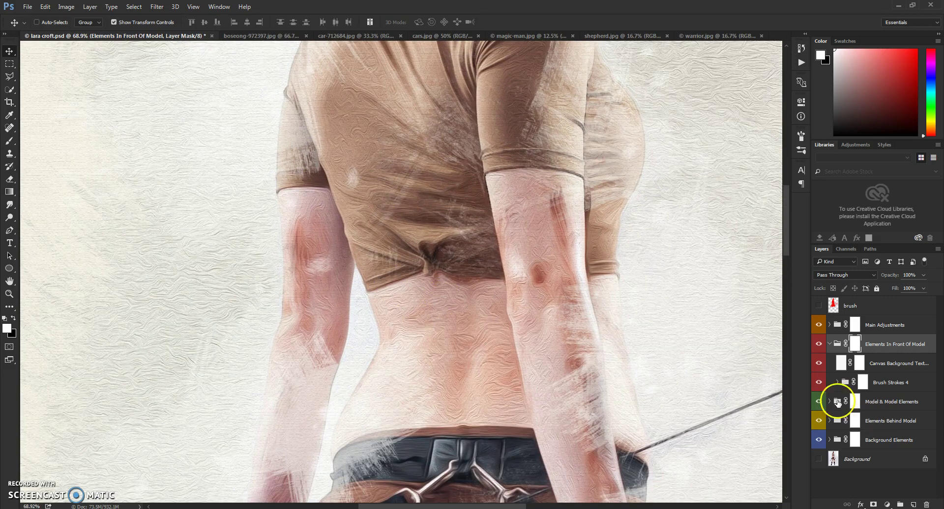
left_click(818, 384)
- Collapse Elements In Front Of Model and expand Model & Model Elements
left_click(830, 344)
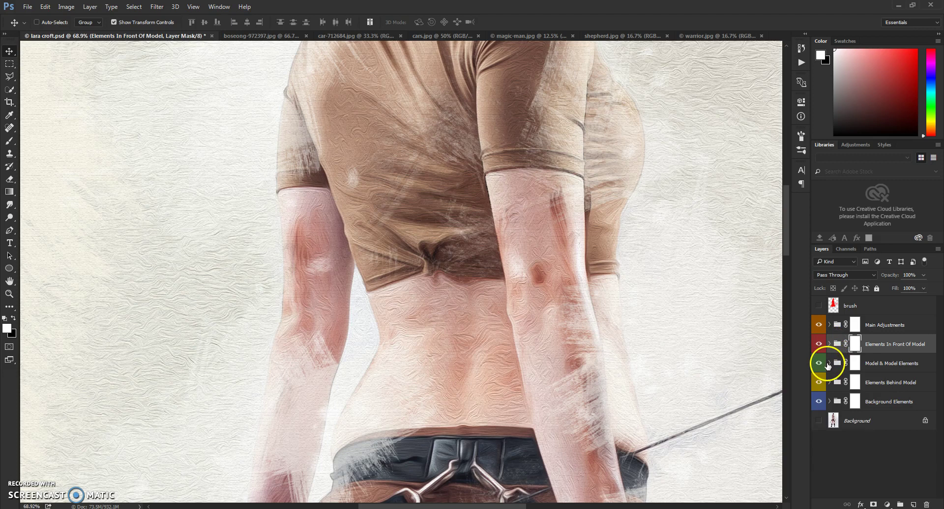
left_click(829, 364)
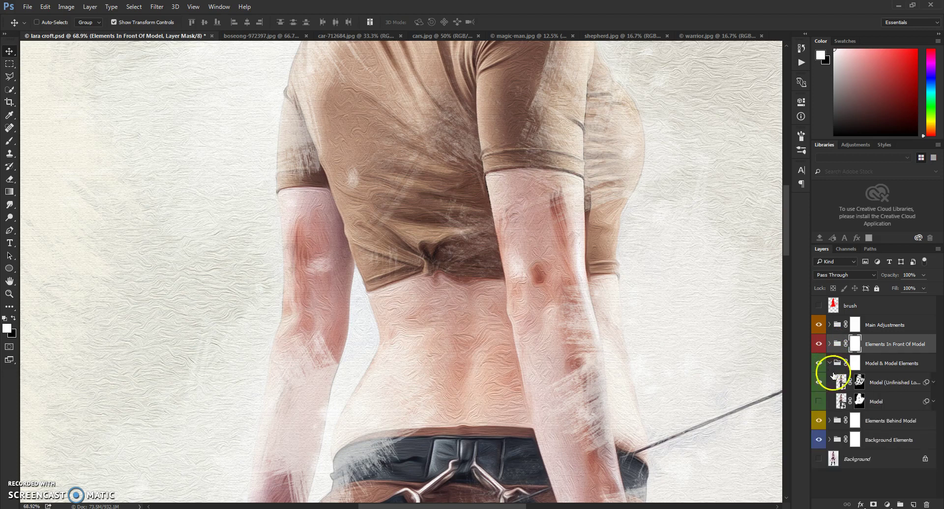
scroll(587, 360, "down", 10)
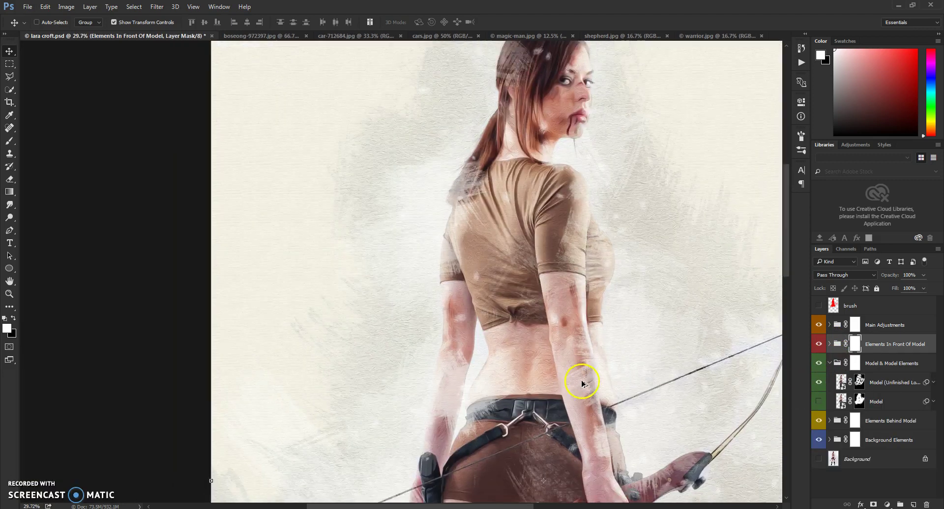
- Compare the Model and Model (Unfinished Look) layers, leaving Unfinished Look visible
scroll(373, 211, "up", 3)
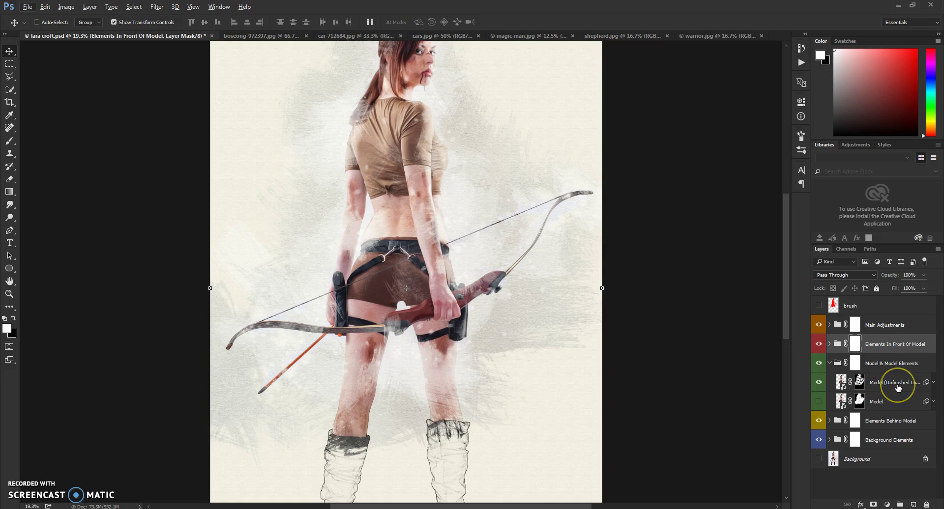
left_click(819, 383)
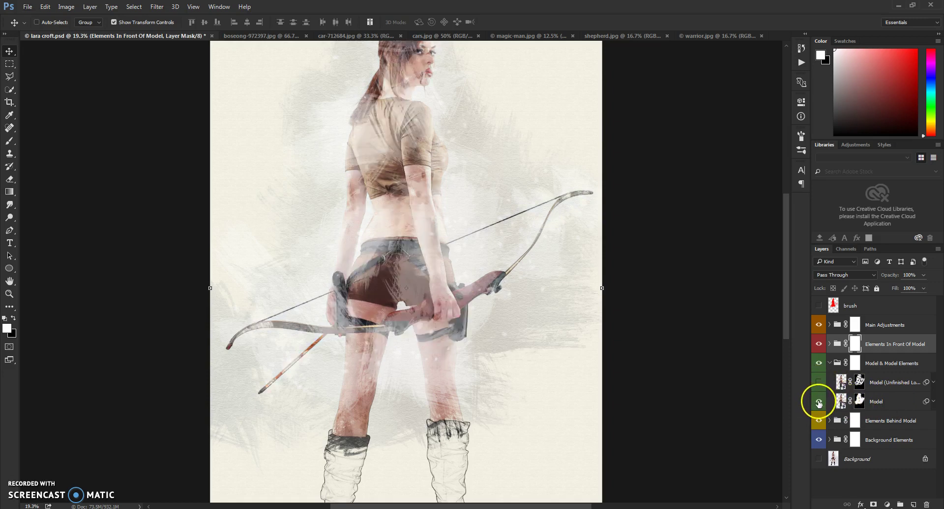
left_click(818, 401)
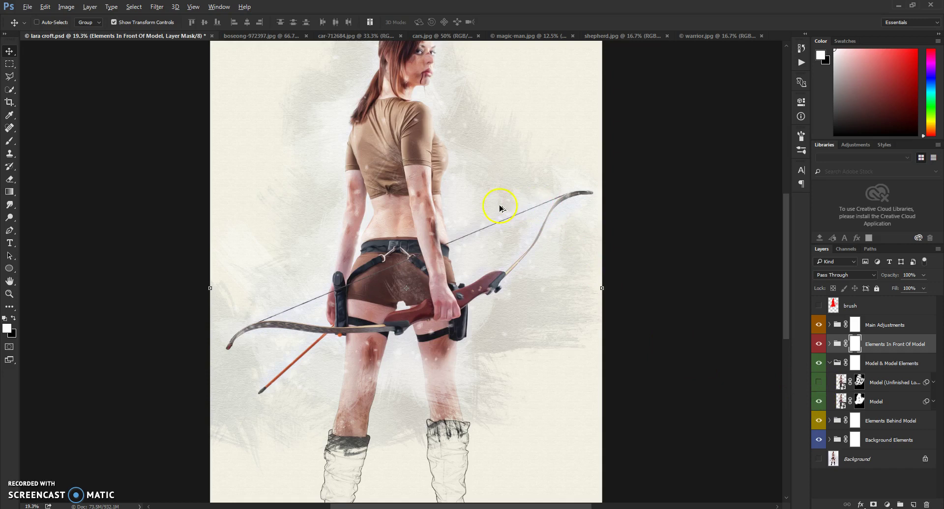
scroll(421, 202, "up", 2)
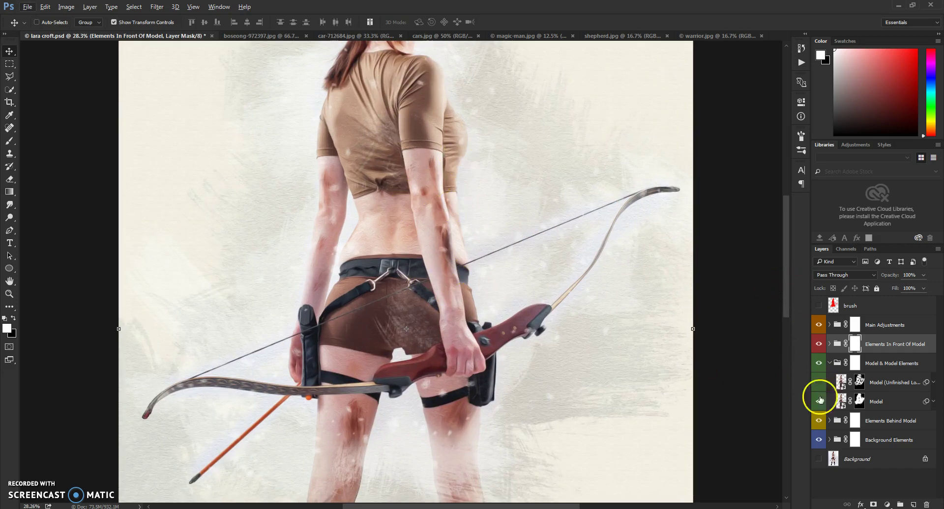
left_click(819, 404)
left_click(819, 383)
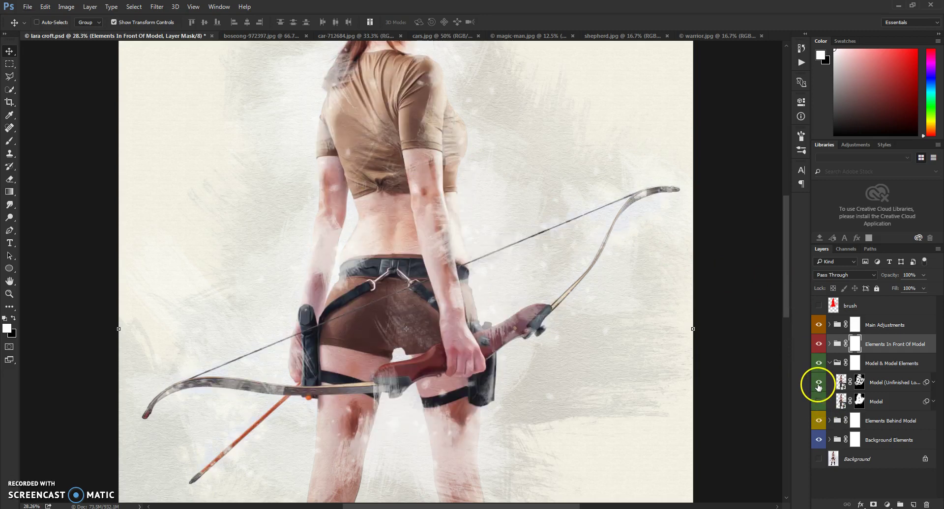
- Collapse Model & Model Elements and expand Elements Behind Model
scroll(450, 247, "up", 4)
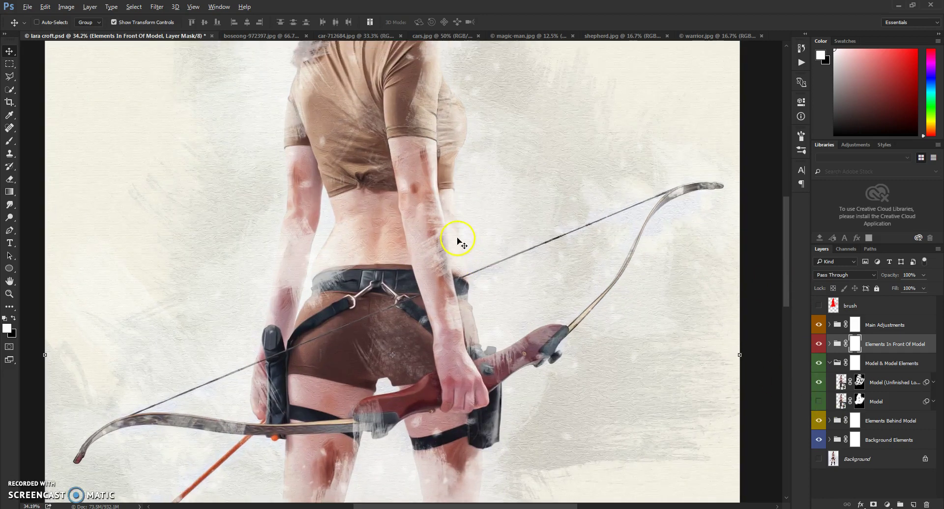
scroll(459, 324, "up", 2)
scroll(442, 322, "down", 6)
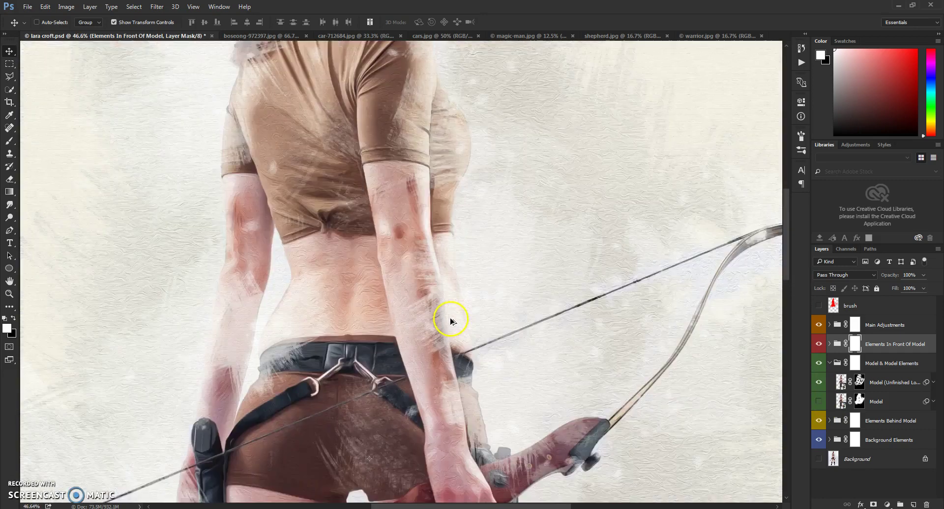
scroll(411, 274, "up", 2)
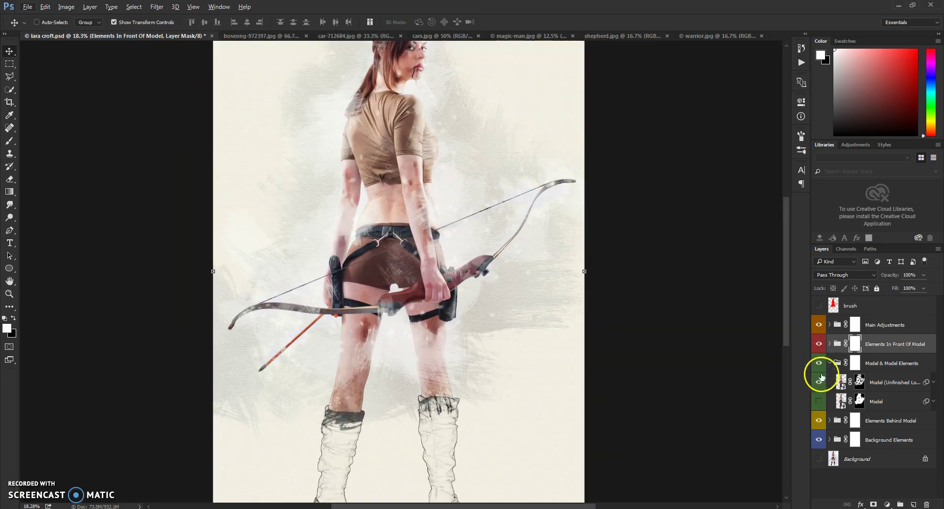
left_click(829, 364)
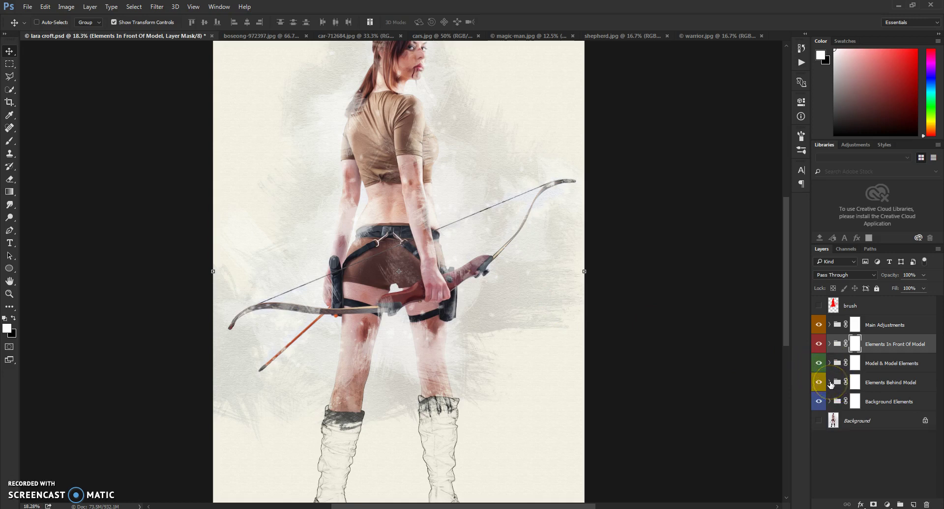
left_click(829, 383)
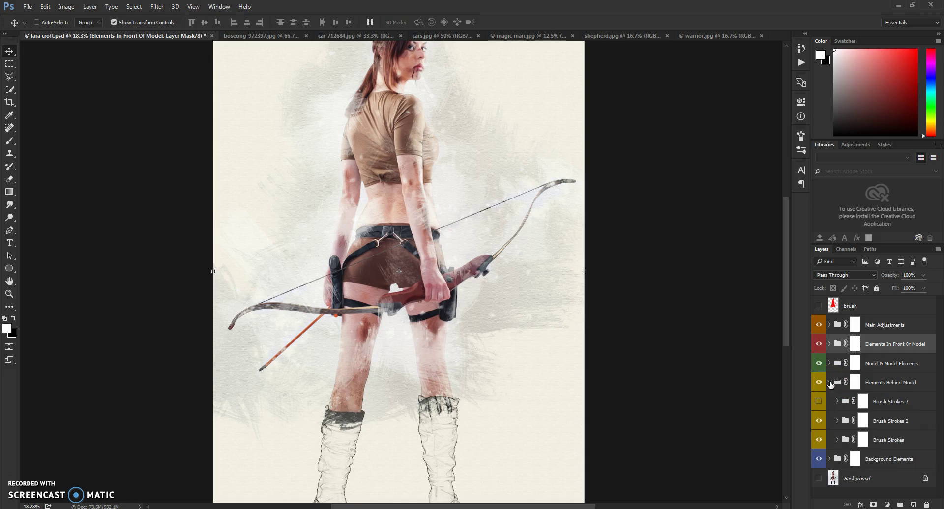
- Compare Brush Strokes and Brush Strokes 2 behind the model, keeping both visible
left_click(818, 441)
left_click(818, 441)
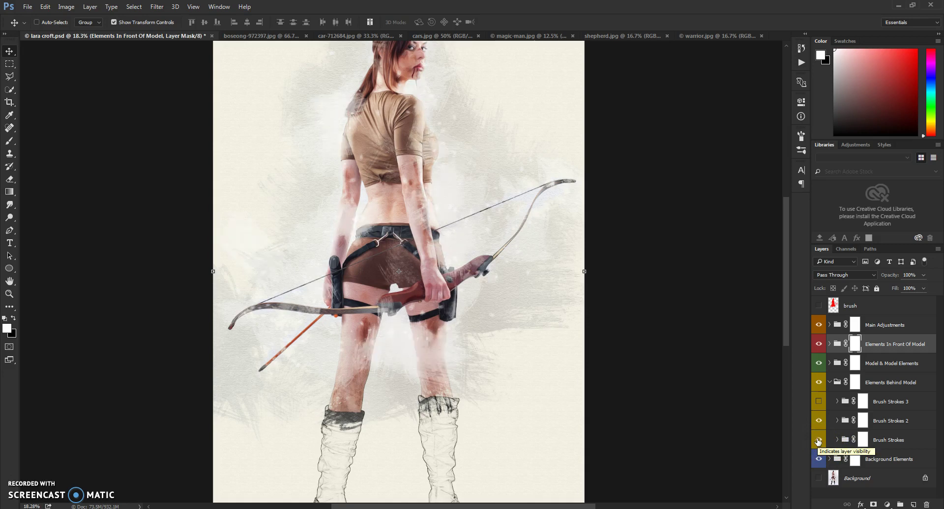
left_click(818, 441)
left_click(819, 436)
left_click(818, 421)
left_click(818, 421)
- Compare Brush Strokes 3 near the arm, leave it hidden, and collapse Elements Behind Model
left_click(819, 402)
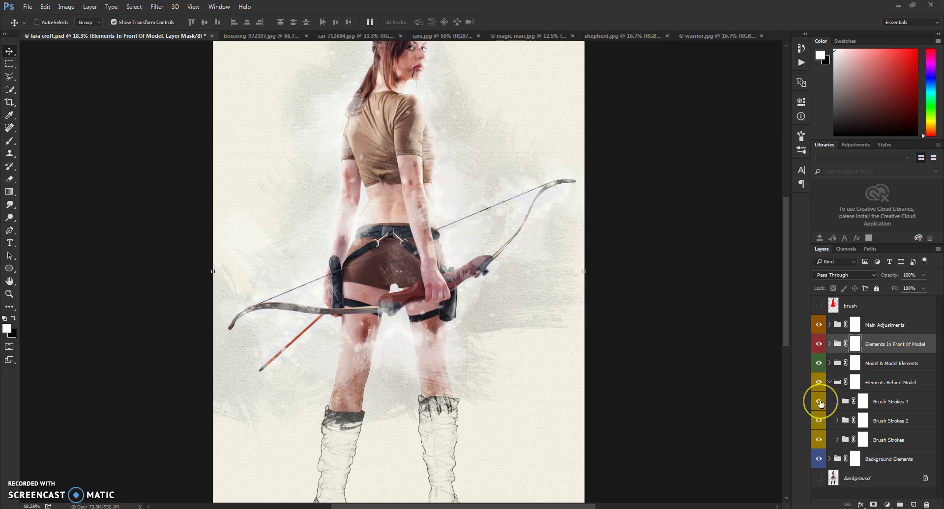
left_click(819, 403)
left_click(819, 402)
left_click(819, 402)
left_click(819, 402)
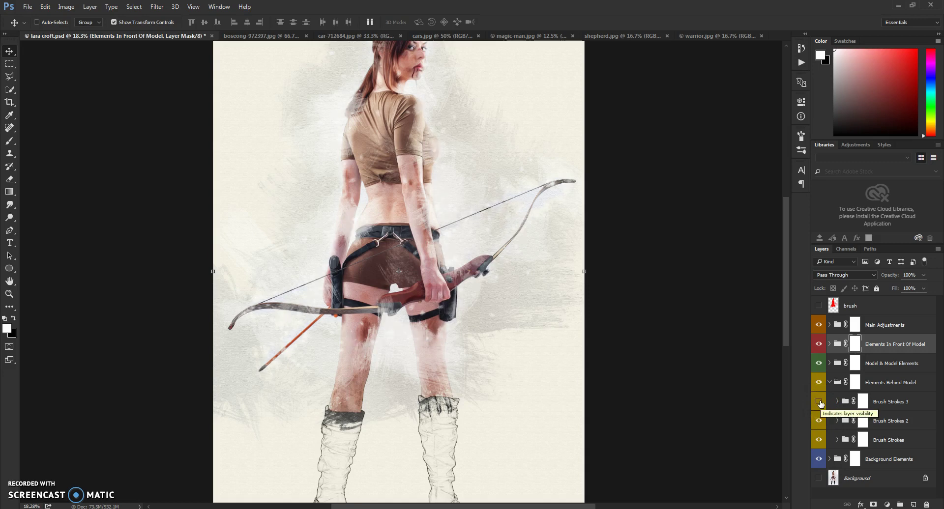
left_click(819, 402)
left_click(819, 402)
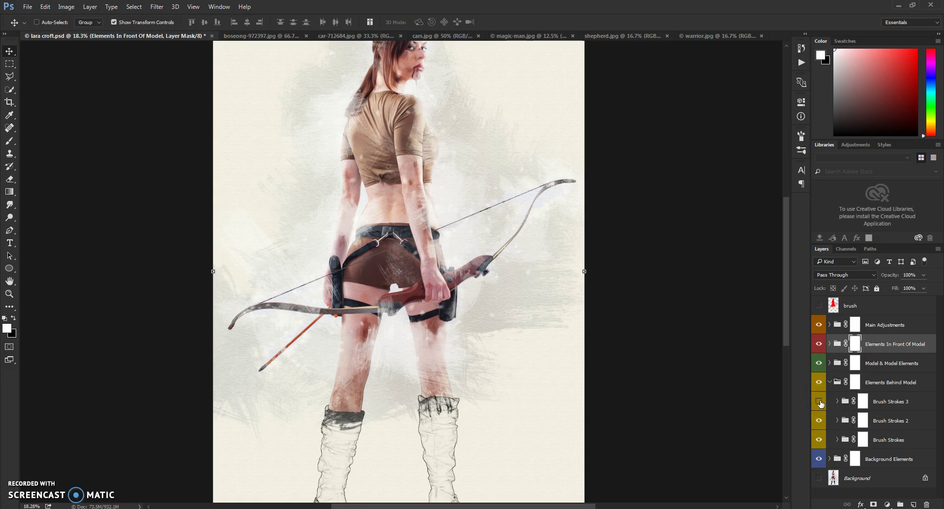
left_click(819, 402)
left_click(819, 402)
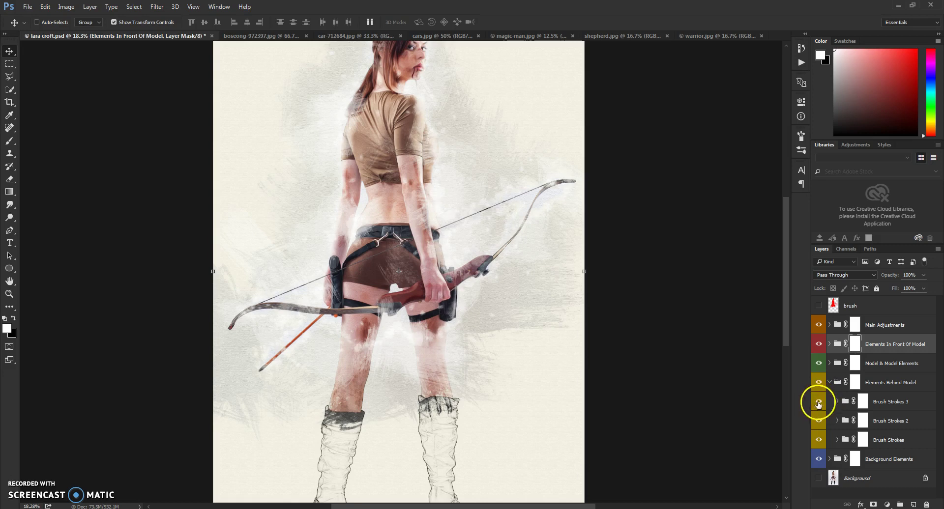
left_click(818, 402)
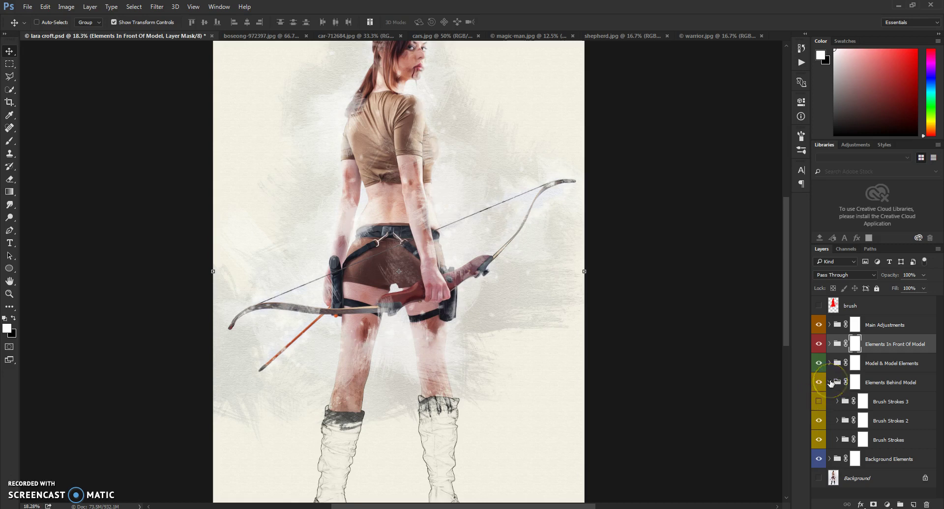
left_click(830, 383)
left_click(830, 401)
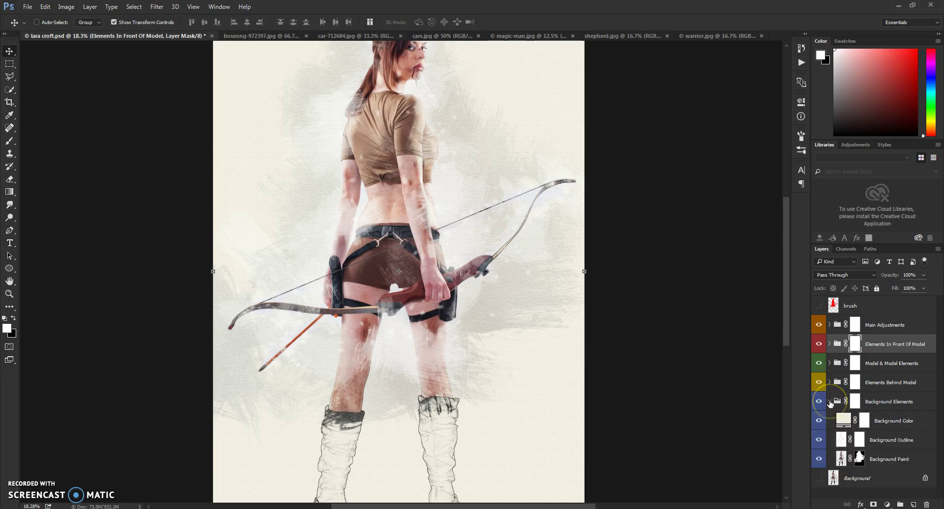
left_click(818, 421)
left_click(819, 421)
double_click(842, 421)
mouse_move(733, 231)
left_mouse_down()
mouse_move(747, 247)
mouse_move(723, 267)
mouse_move(746, 233)
left_mouse_up()
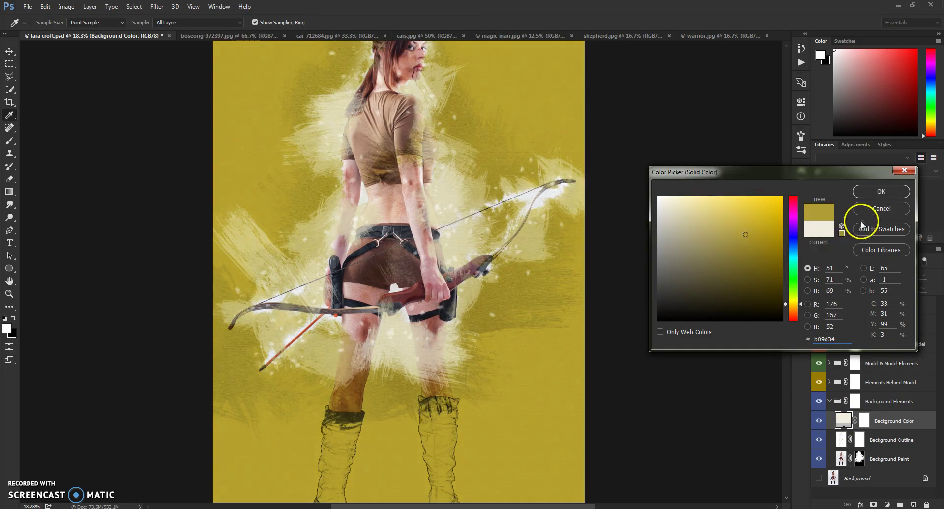
left_click(881, 208)
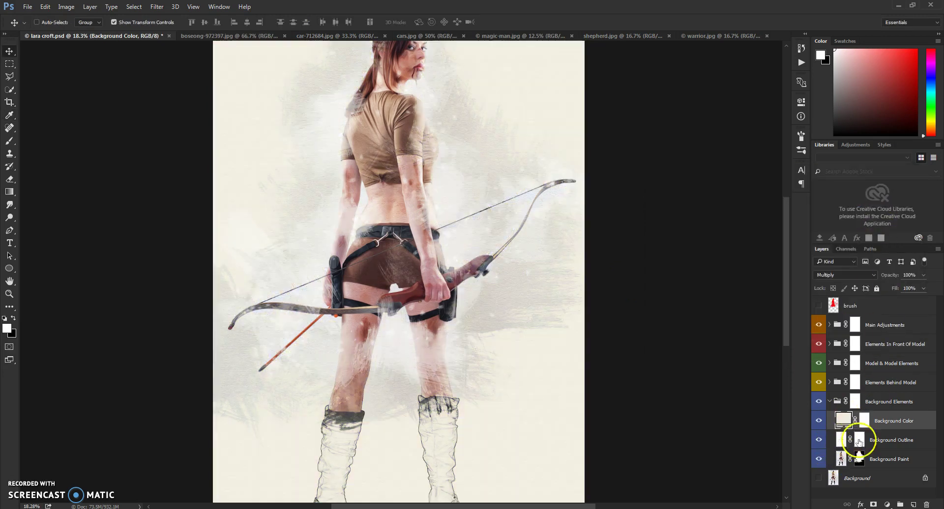
left_click(890, 440)
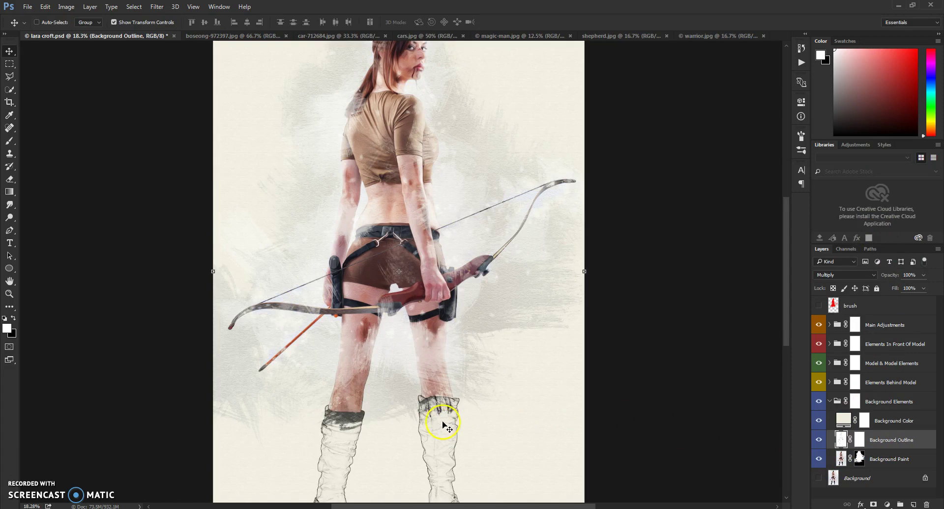
scroll(436, 417, "down", 4)
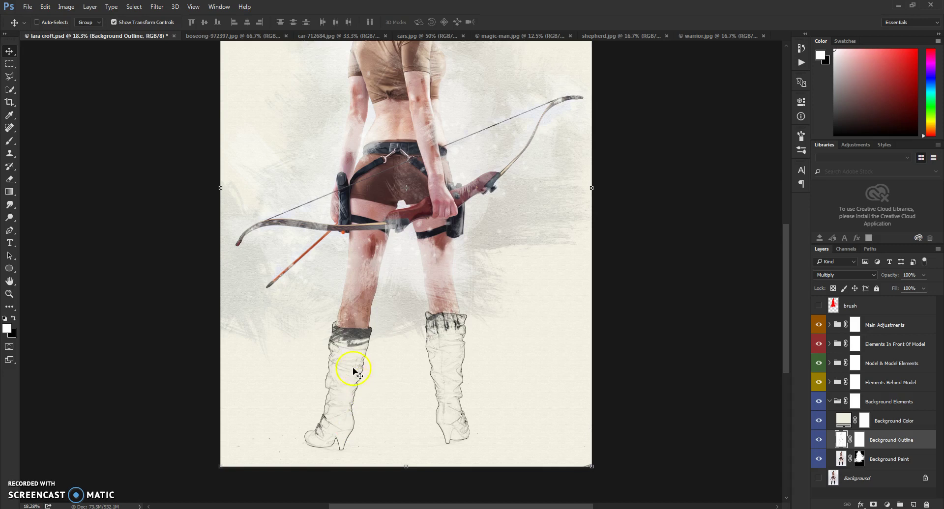
left_click(819, 440)
left_click(818, 440)
left_click(819, 440)
left_click(819, 440)
left_click(819, 459)
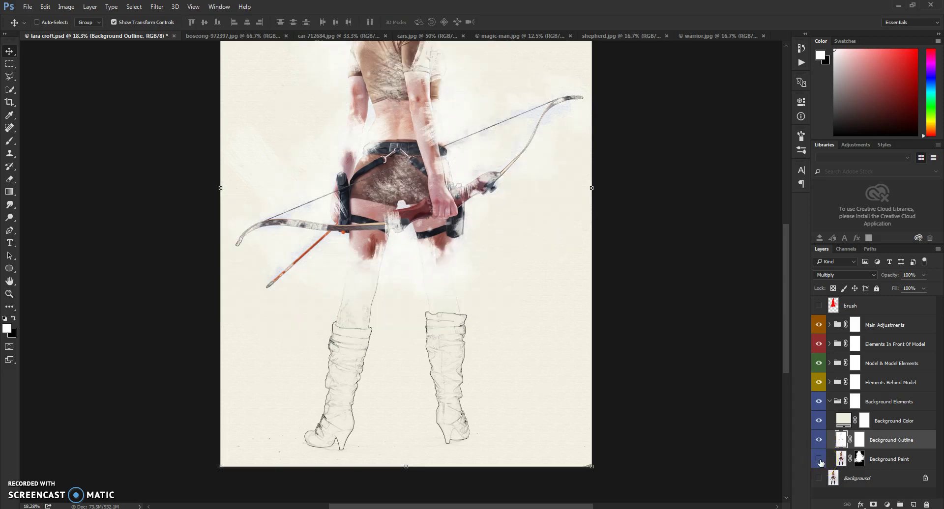
left_click(819, 459)
left_click(818, 459)
left_click(818, 459)
key("space")
mouse_move(422, 179)
left_mouse_down()
mouse_move(425, 263)
mouse_move(400, 152)
left_mouse_up()
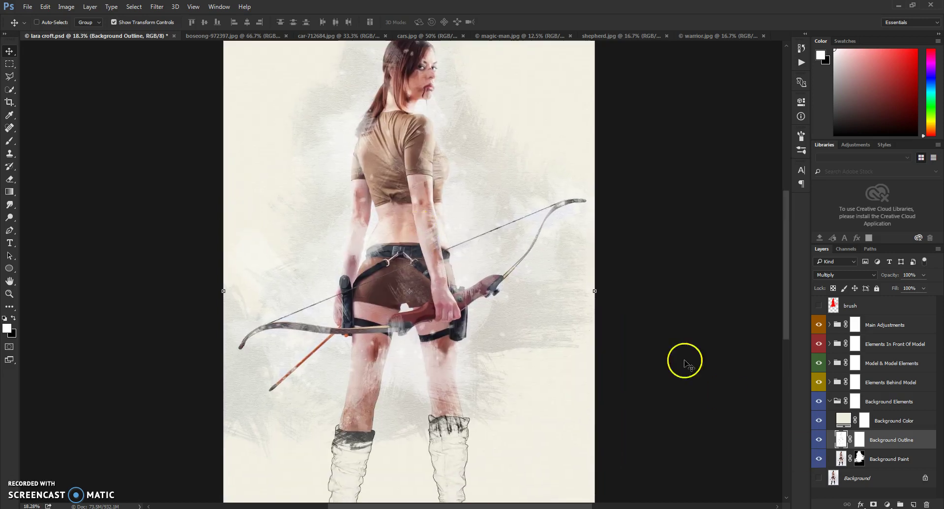
left_click(818, 459)
left_click(819, 459)
left_click(818, 459)
left_click(819, 459)
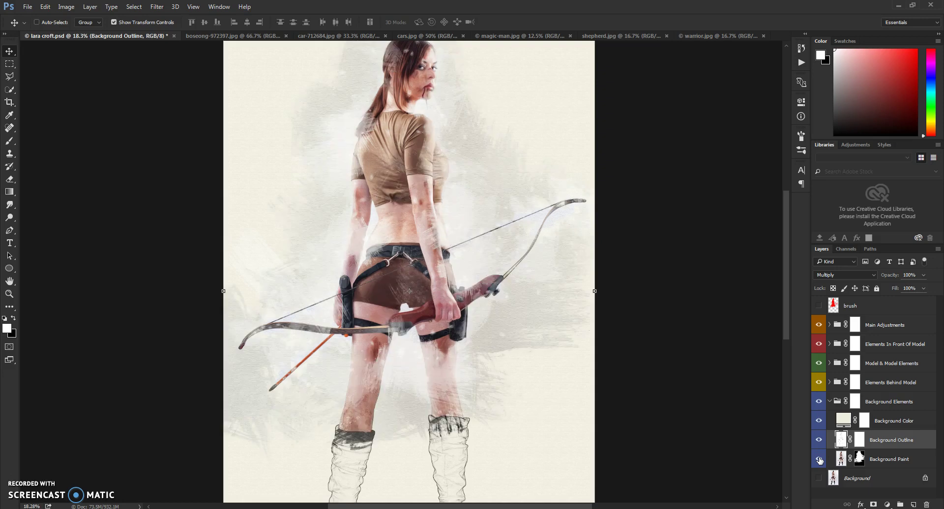
left_click(818, 459)
mouse_move(401, 134)
left_mouse_down()
mouse_move(459, 228)
mouse_move(452, 130)
mouse_move(442, 168)
mouse_move(460, 295)
mouse_move(442, 290)
left_mouse_up()
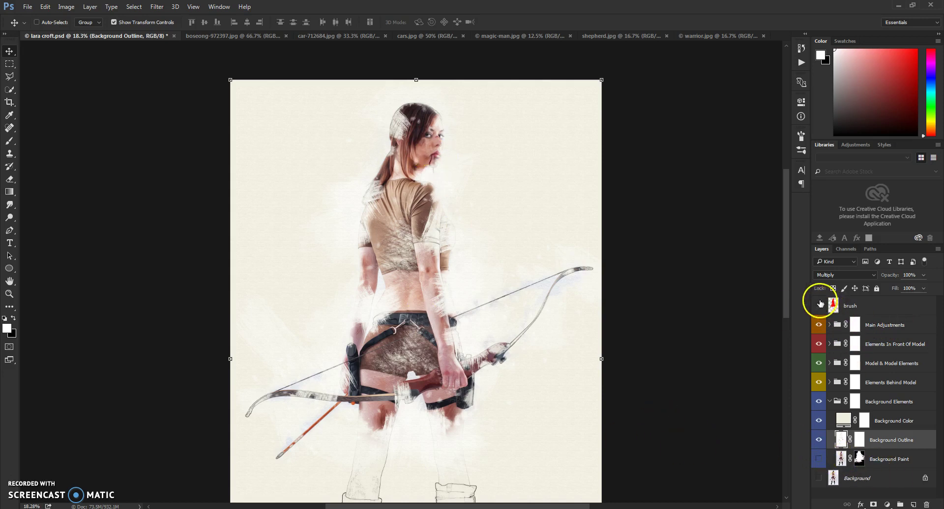
left_click(819, 305)
left_click(818, 306)
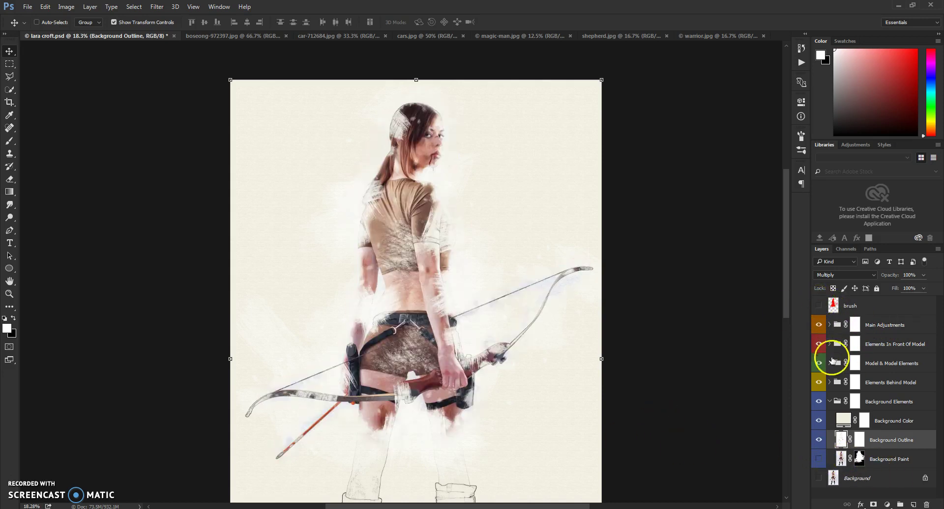
left_click(819, 458)
left_click_drag(477, 413, 471, 339)
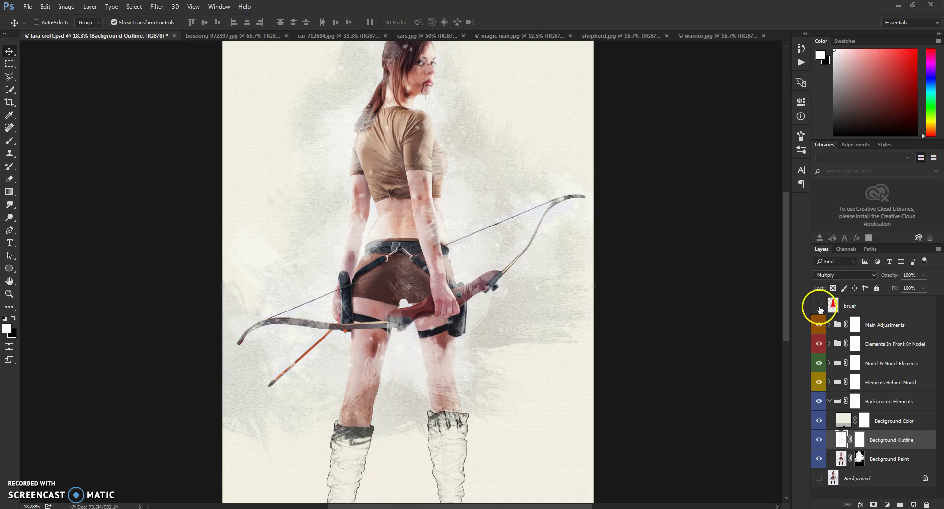
left_click(819, 306)
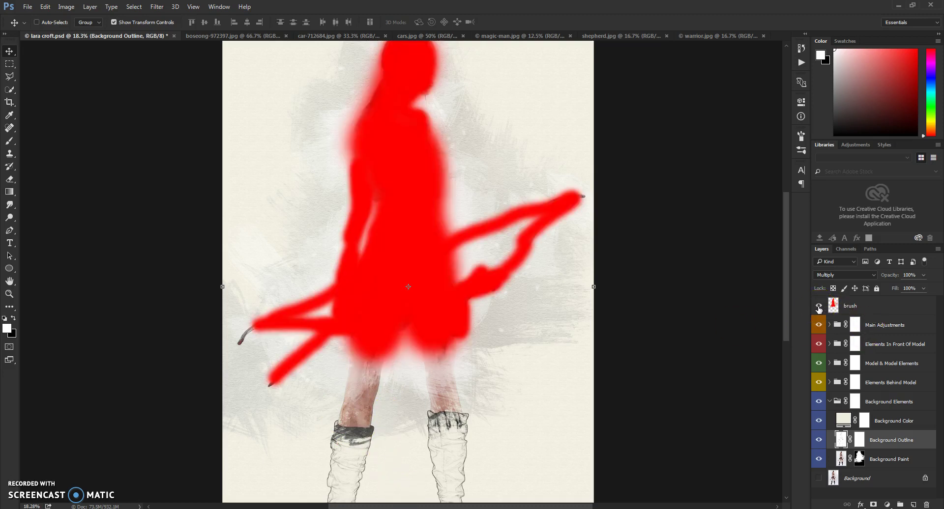
left_click(818, 306)
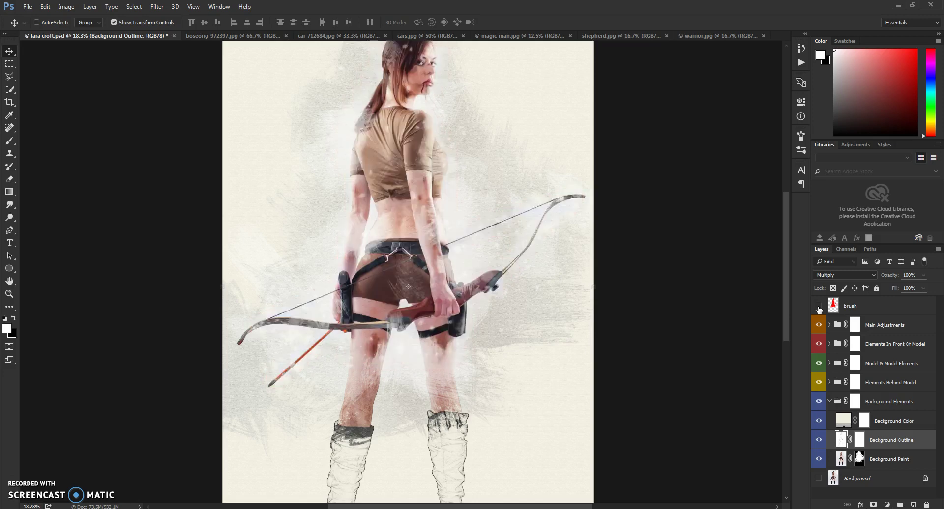
left_click(854, 408)
left_click(830, 402)
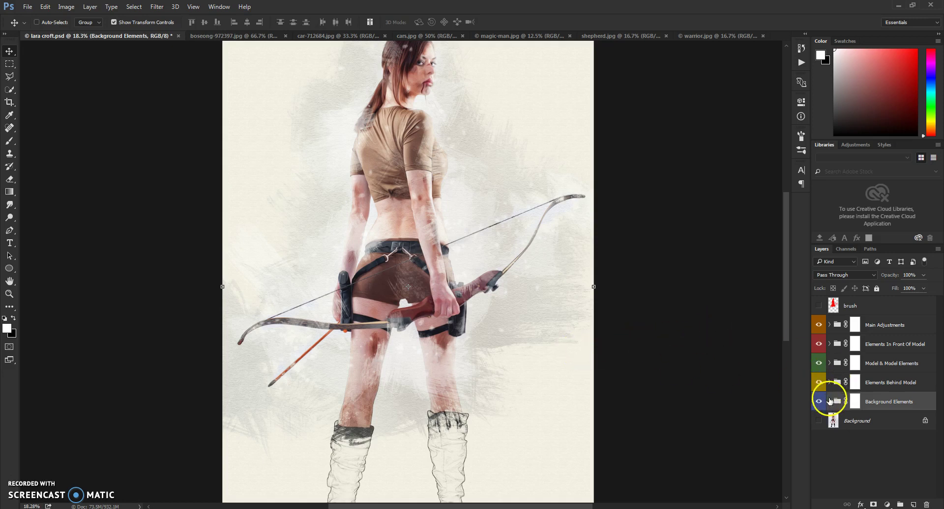
left_click(829, 402)
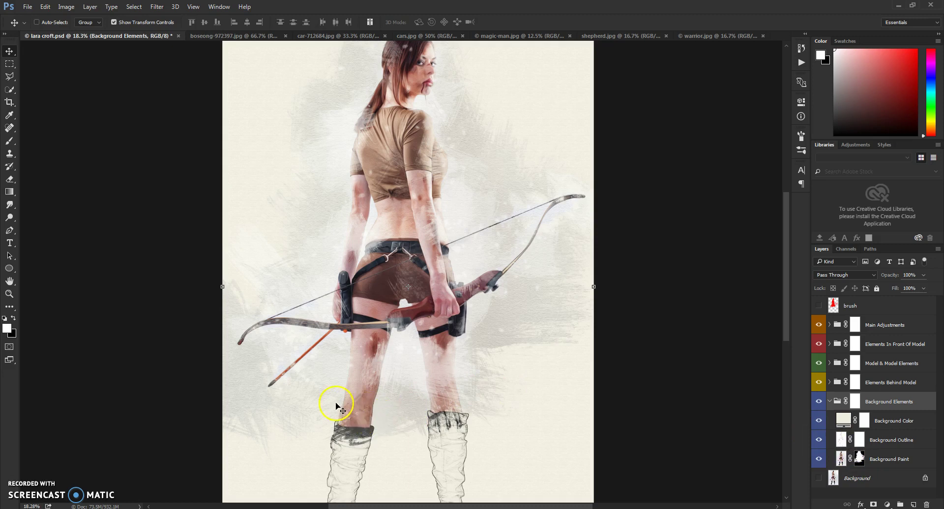
- Target the Background Paint layer mask and choose a textured brush preset
left_click(859, 460)
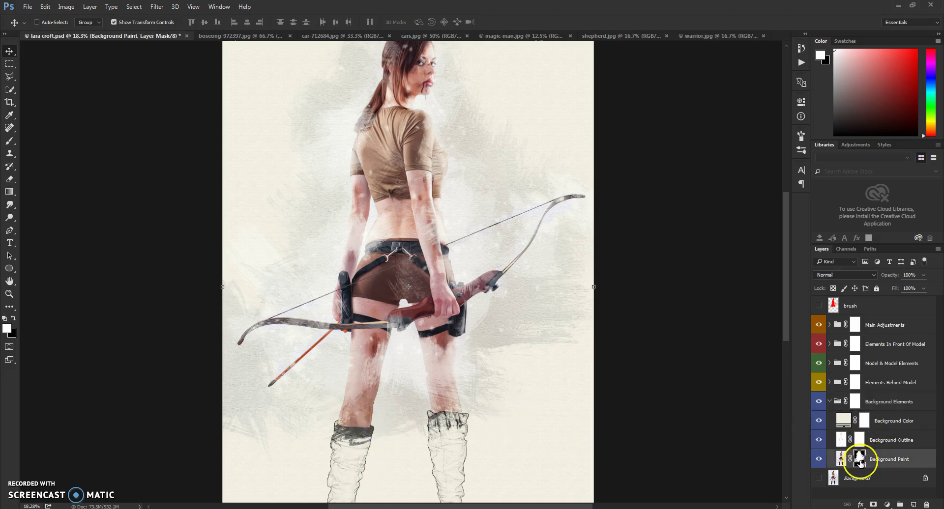
left_click(9, 141)
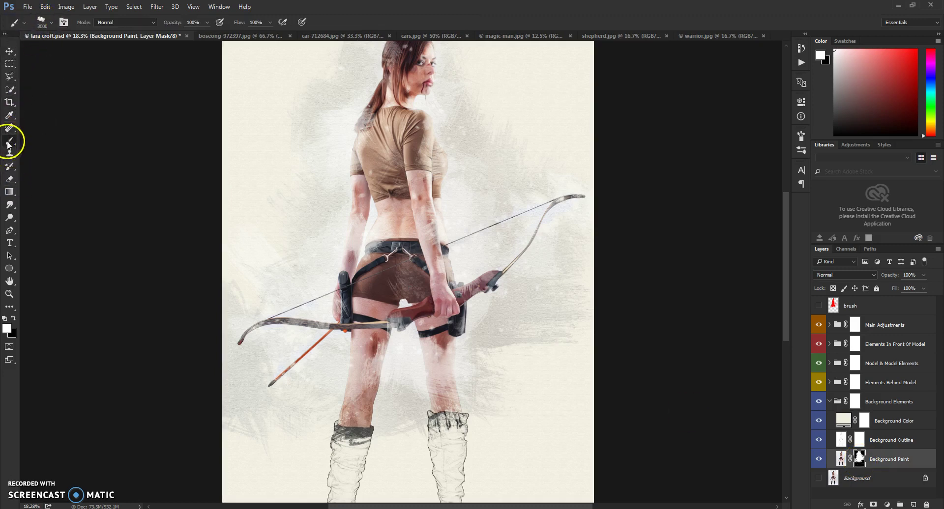
left_click(43, 22)
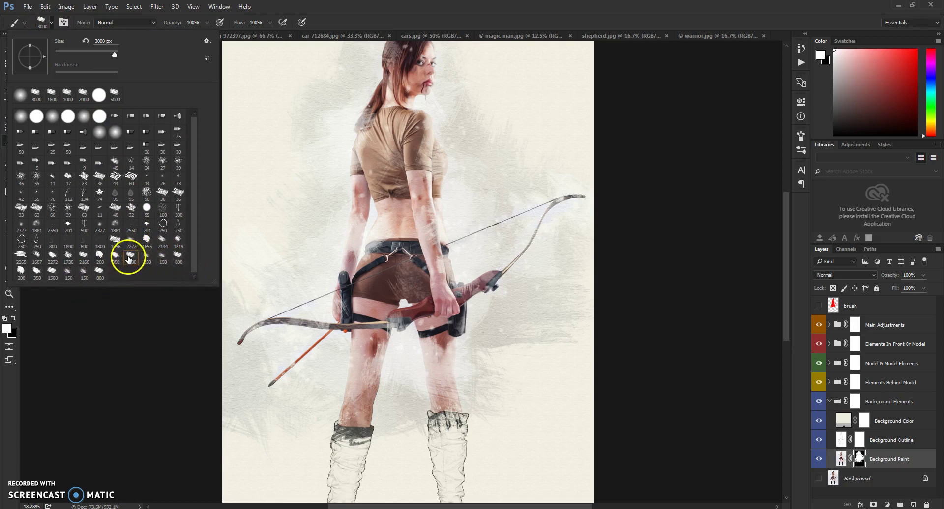
key("Return")
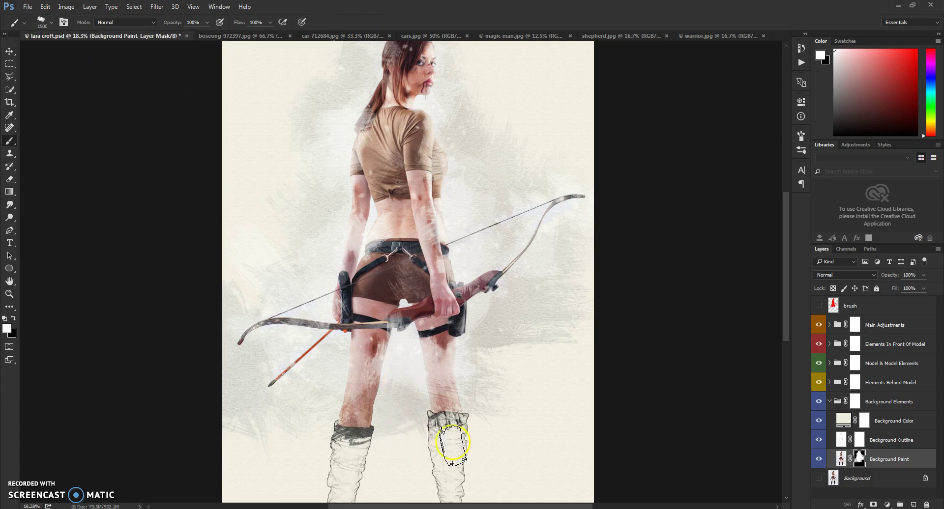
- Paint black on the mask so the lower legs above the boots fade into sketch
left_click_drag(357, 434, 352, 438)
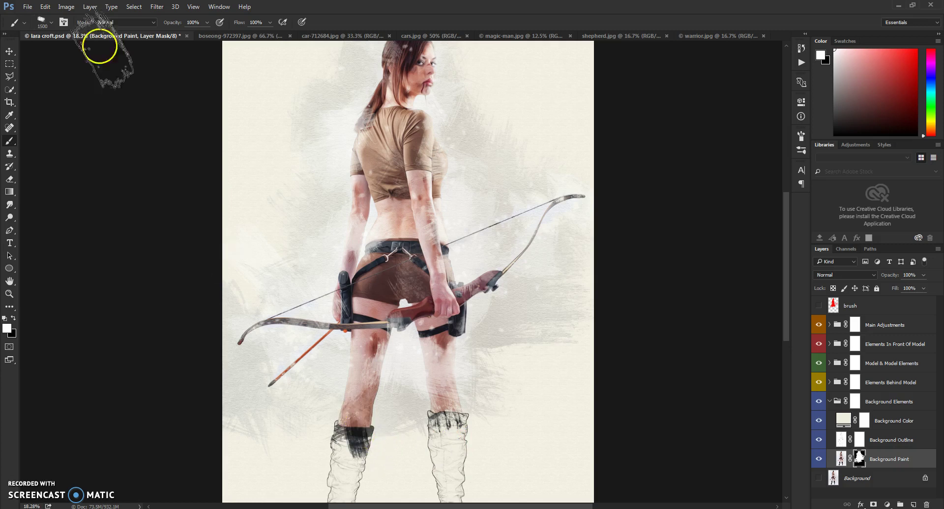
left_click(45, 7)
left_click(49, 18)
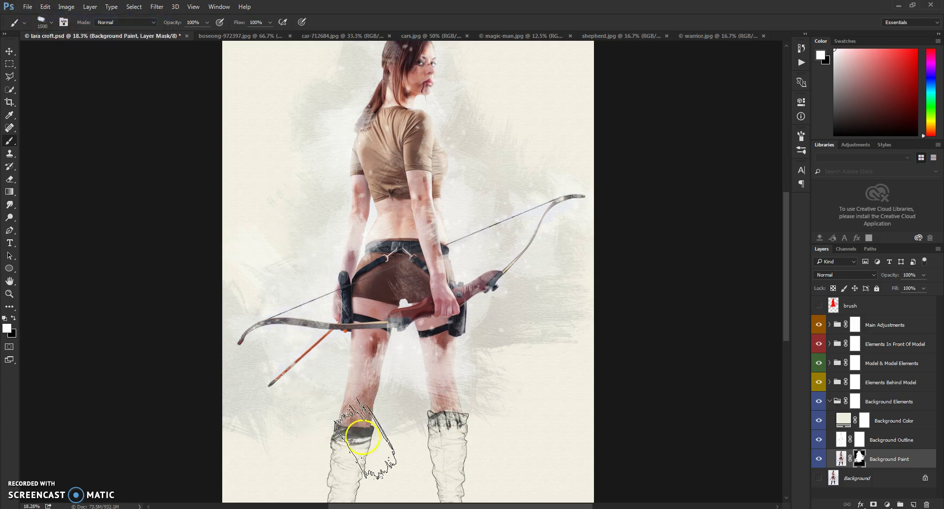
key("x")
left_click_drag(358, 437, 361, 433)
key("ctrl+z")
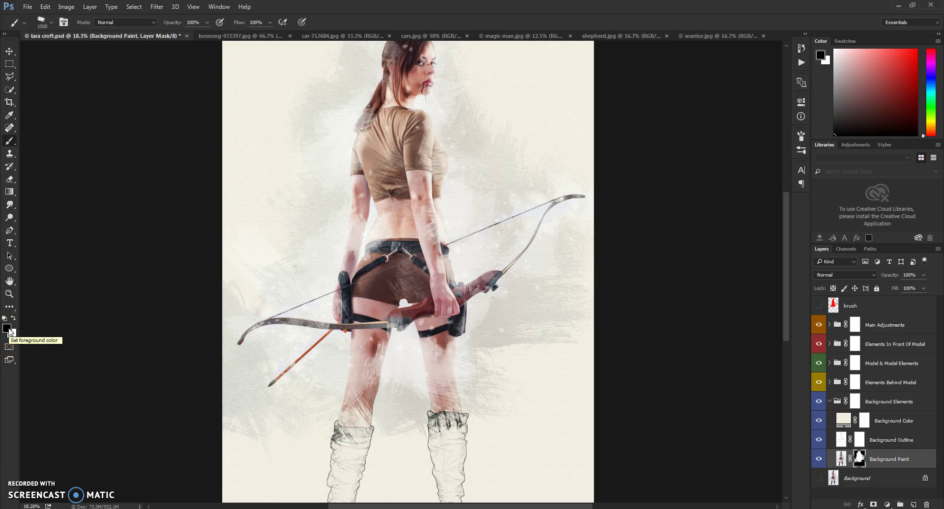
left_click_drag(388, 403, 402, 416)
key("ctrl+z")
mouse_move(425, 387)
left_mouse_down()
mouse_move(405, 413)
mouse_move(350, 419)
mouse_move(356, 404)
mouse_move(316, 418)
left_mouse_up()
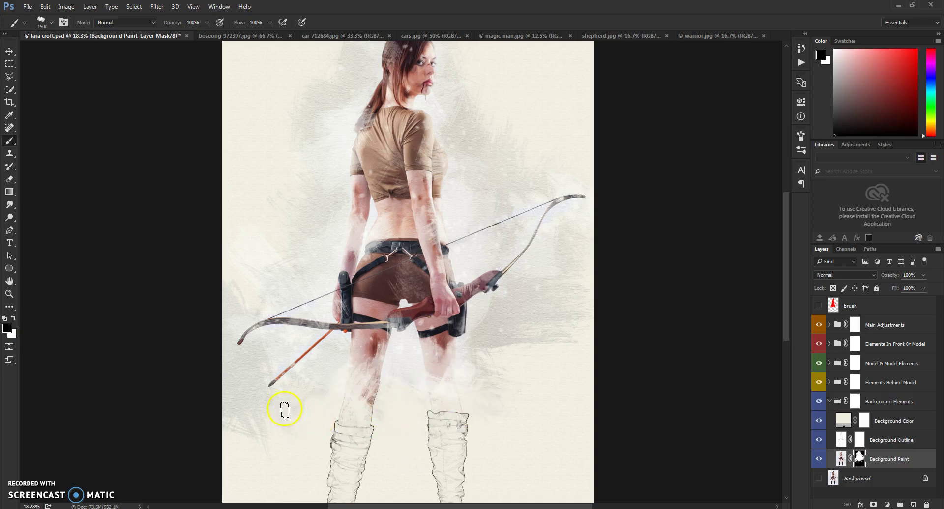
mouse_move(249, 409)
left_mouse_down()
mouse_move(373, 416)
mouse_move(442, 443)
left_mouse_up()
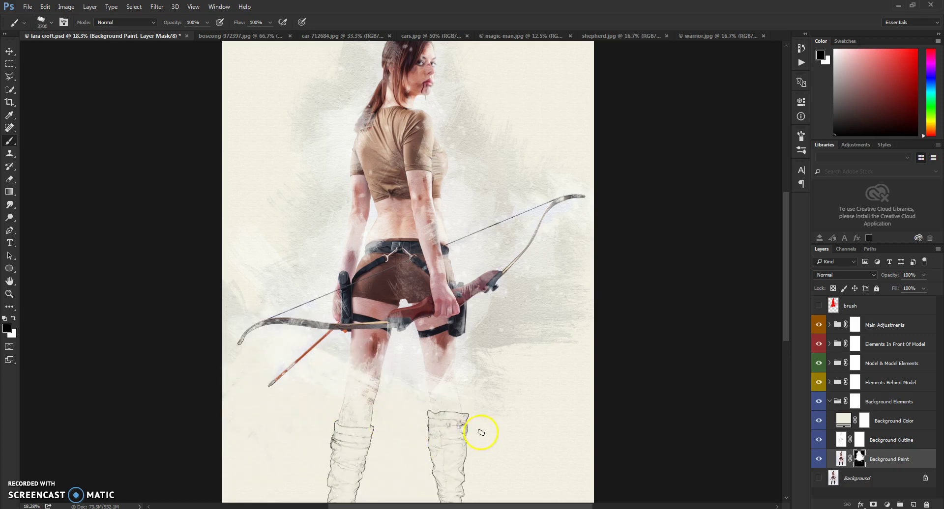
mouse_move(455, 406)
left_mouse_down()
mouse_move(442, 385)
mouse_move(444, 414)
mouse_move(375, 412)
left_mouse_up()
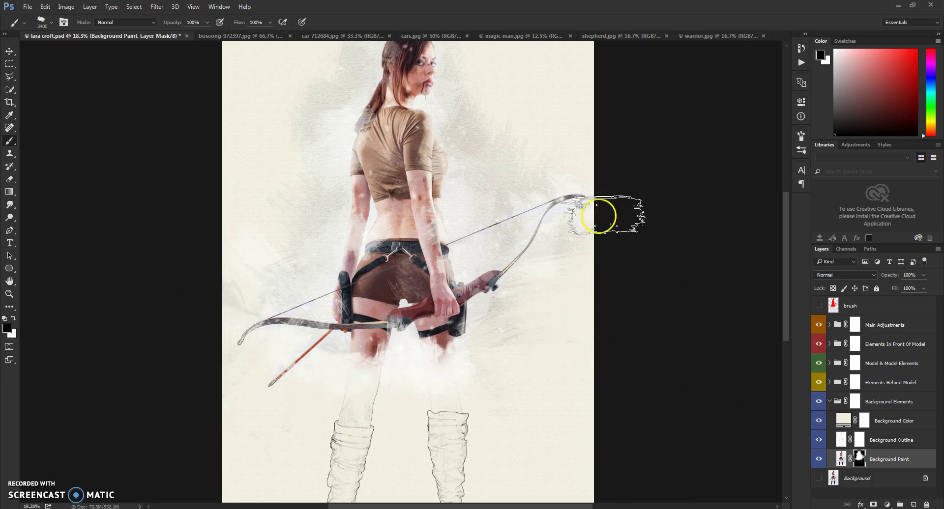
scroll(499, 392, "down", 2)
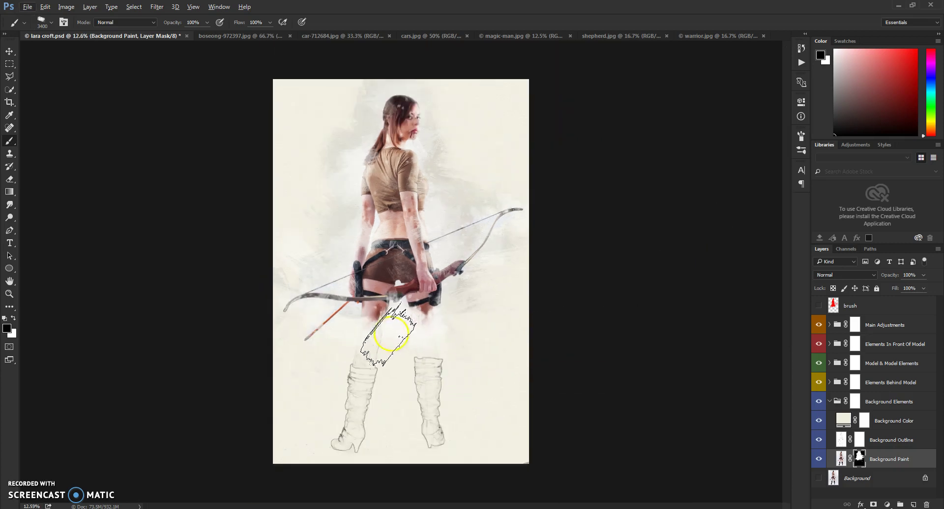
- Switch to white and paint the colour back onto the thigh and hip
key("x")
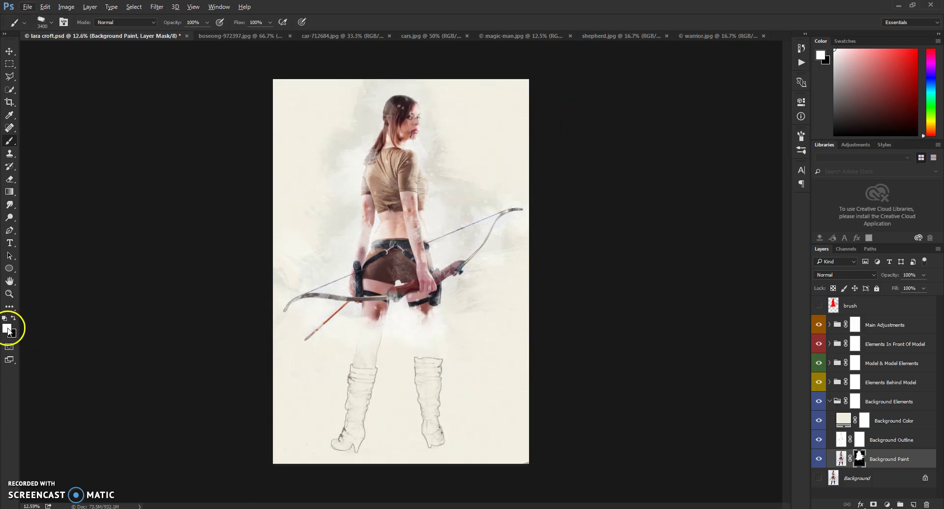
mouse_move(434, 270)
left_mouse_down()
mouse_move(389, 295)
mouse_move(386, 316)
mouse_move(402, 283)
mouse_move(419, 276)
mouse_move(427, 320)
mouse_move(386, 341)
mouse_move(415, 330)
mouse_move(432, 337)
mouse_move(416, 335)
mouse_move(337, 267)
mouse_move(363, 305)
left_mouse_up()
scroll(419, 278, "up", 2)
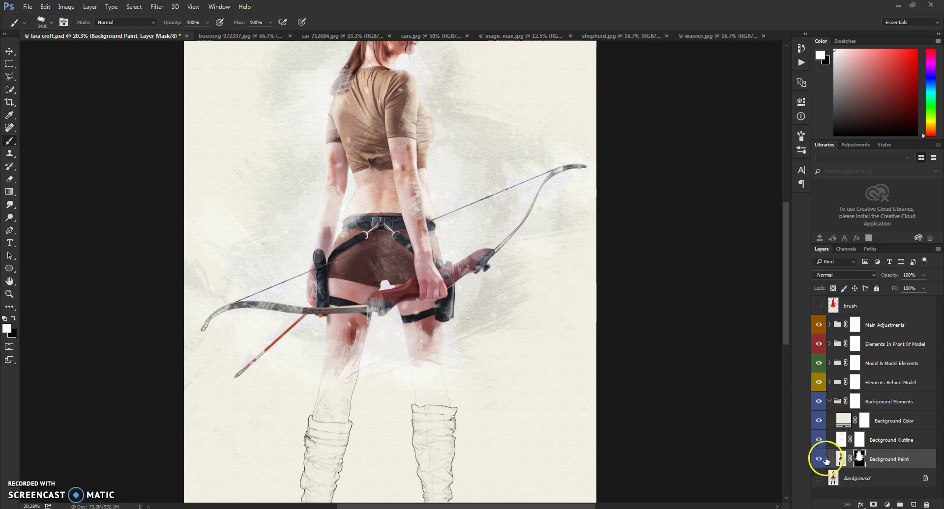
- Brush black with an enlarged tip on the Background Outline mask to hide the boot sketch lines
left_click(858, 441)
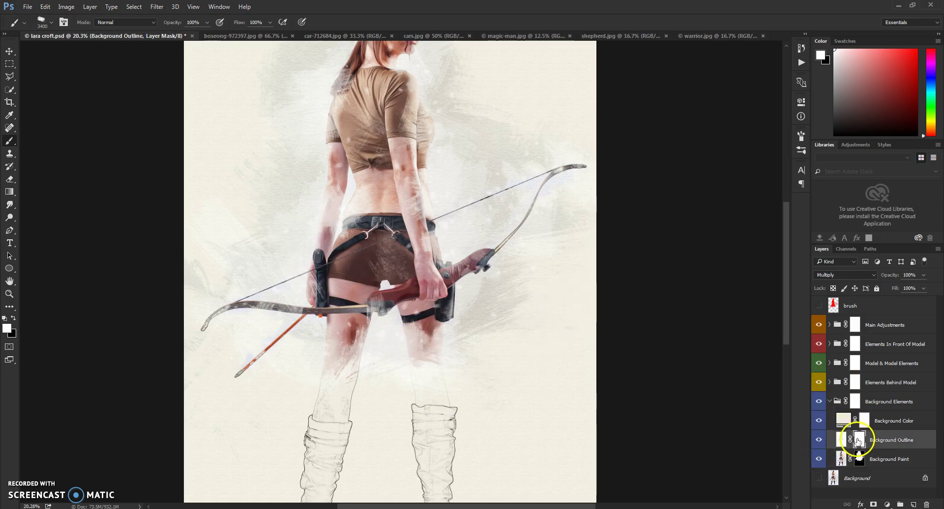
scroll(361, 393, "down", 6)
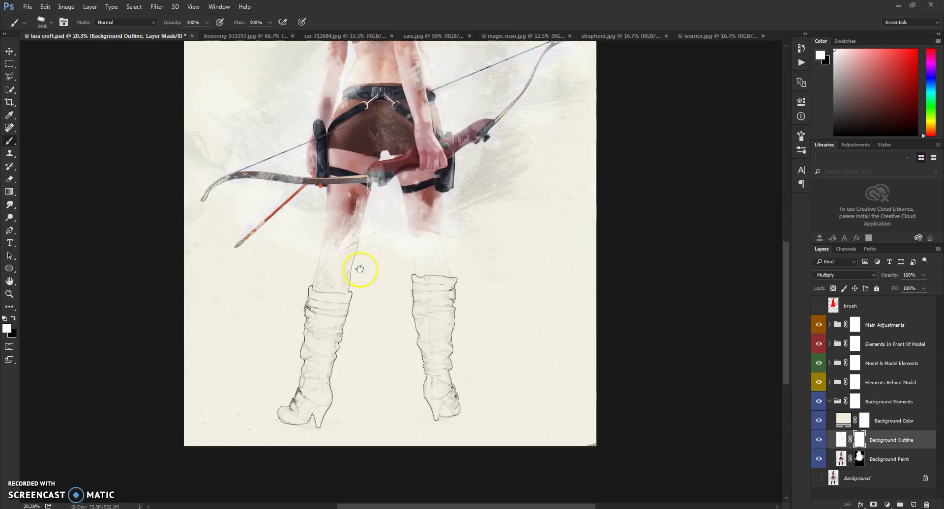
left_click(880, 445)
mouse_move(453, 375)
left_mouse_down()
mouse_move(467, 385)
mouse_move(433, 383)
left_mouse_up()
key("x")
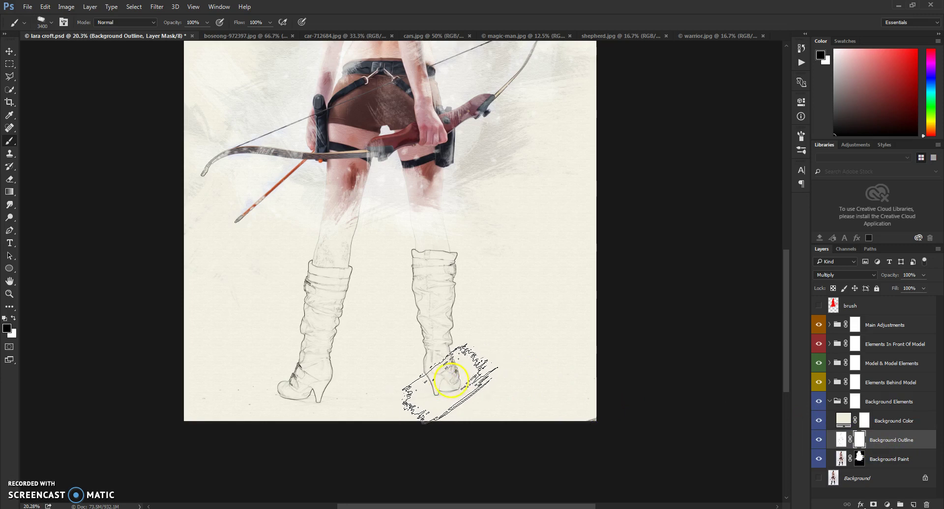
key("bracketright")
key("bracketright")
key("bracketright")
key("bracketright")
mouse_move(274, 457)
left_mouse_down()
mouse_move(300, 444)
mouse_move(321, 344)
mouse_move(357, 337)
mouse_move(404, 361)
mouse_move(494, 364)
mouse_move(452, 340)
mouse_move(454, 356)
mouse_move(394, 349)
mouse_move(316, 363)
mouse_move(432, 348)
left_mouse_up()
key("bracketleft")
key("bracketleft")
key("bracketleft")
key("bracketleft")
key("ctrl+0")
scroll(409, 339, "down", 2)
scroll(433, 392, "up", 3)
scroll(397, 415, "up", 1)
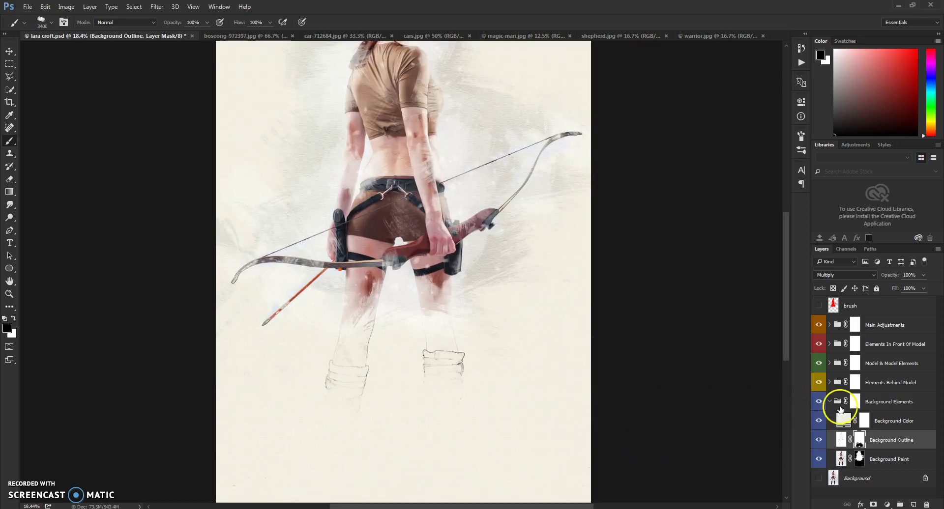
- Change the Background Color fill from cream to golden yellow #dcb345
double_click(842, 420)
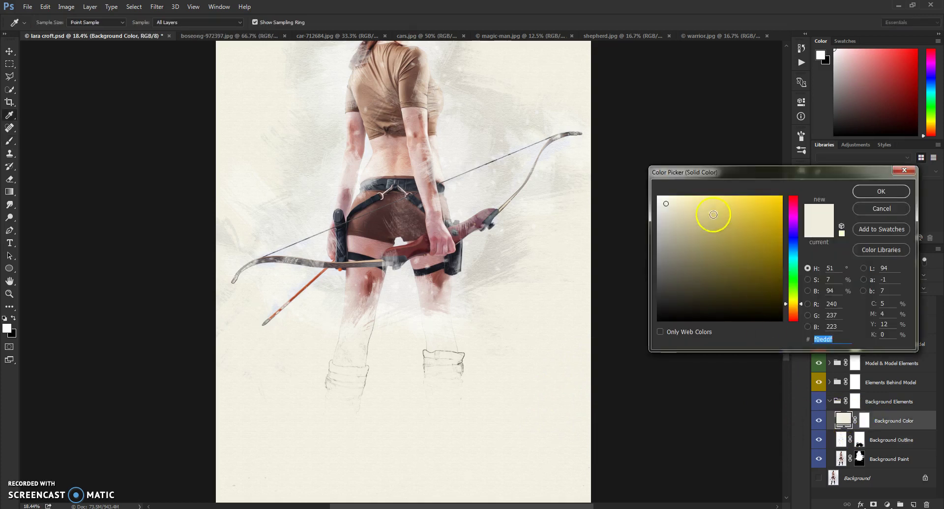
left_click(712, 213)
left_click_drag(712, 213, 722, 225)
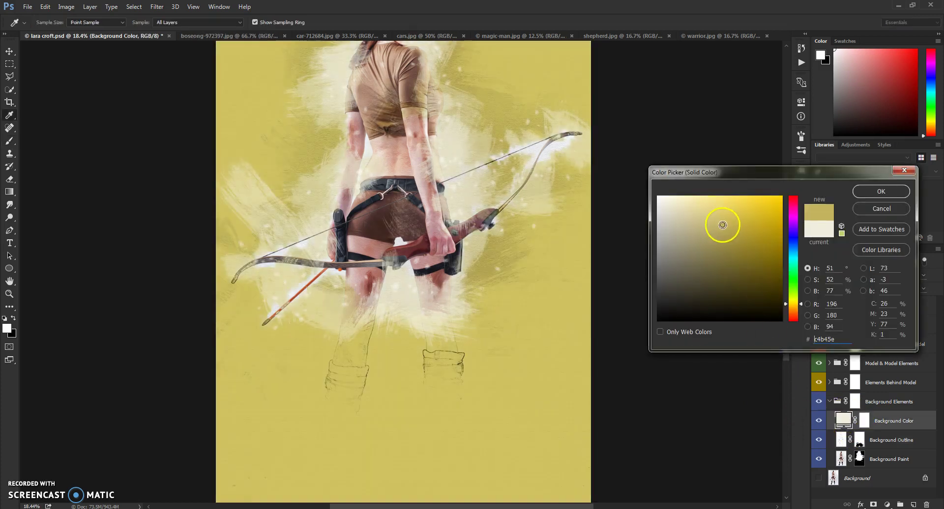
scroll(433, 246, "up", 3)
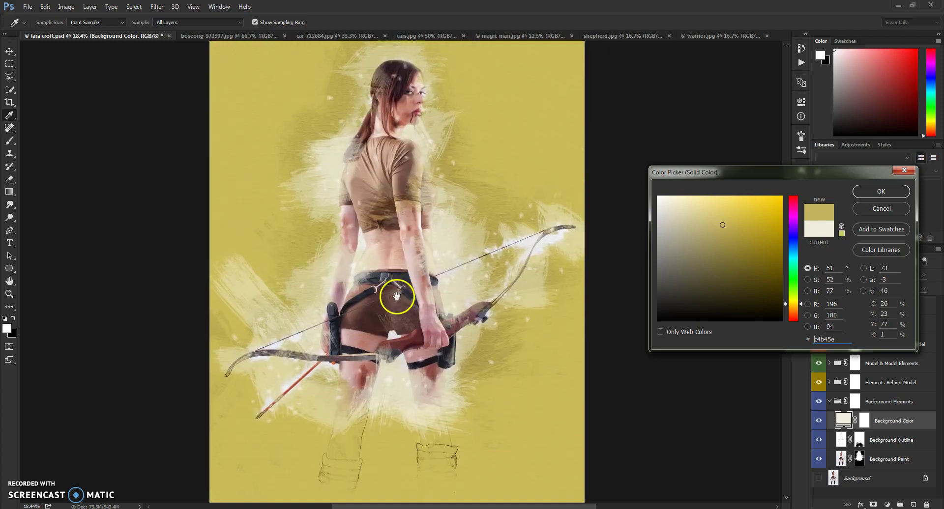
left_click(403, 182)
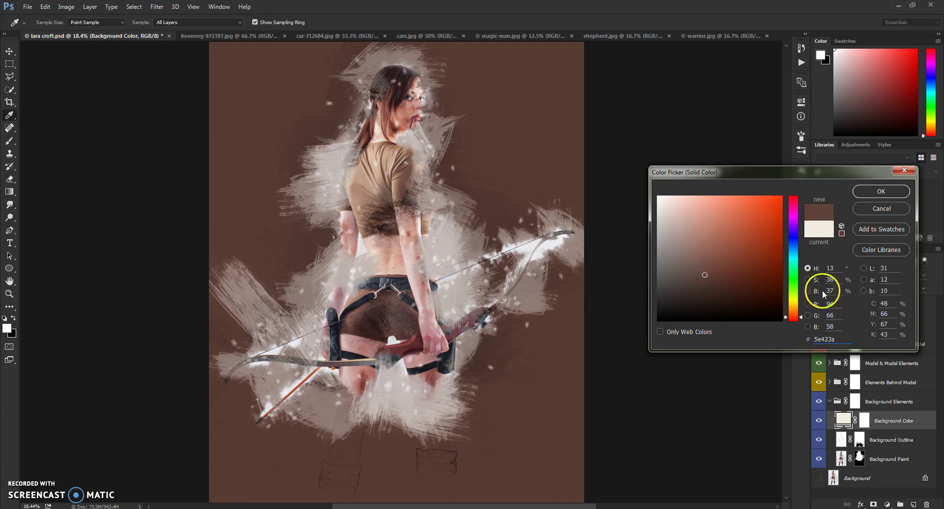
left_click_drag(795, 312, 793, 306)
left_click_drag(698, 236, 741, 210)
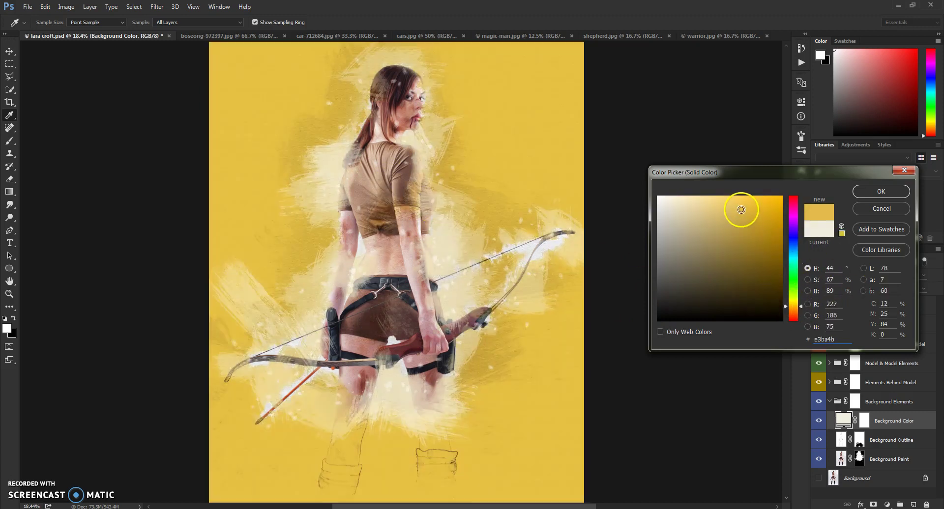
left_click(879, 191)
- Collapse Background Elements and expand Elements Behind Model and its Brush Strokes group
key("b")
scroll(481, 421, "down", 2)
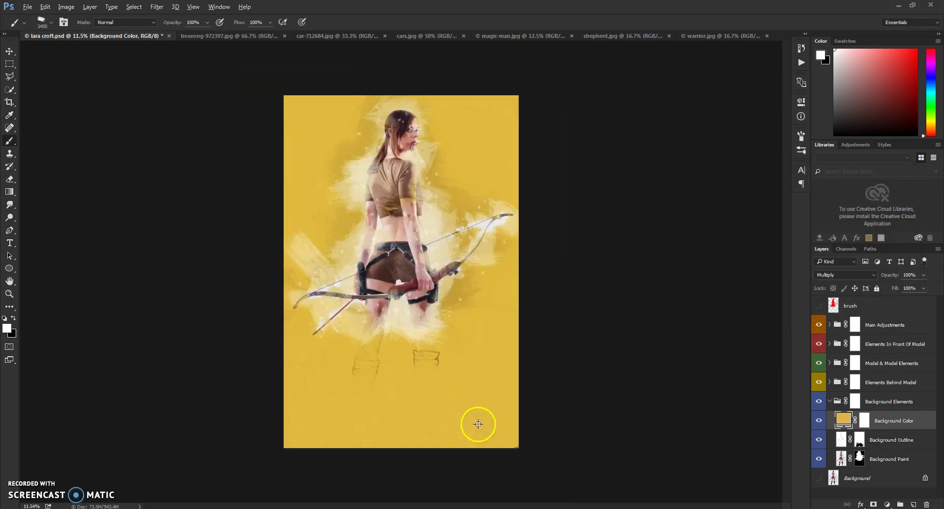
scroll(416, 315, "up", 2)
scroll(397, 289, "up", 1)
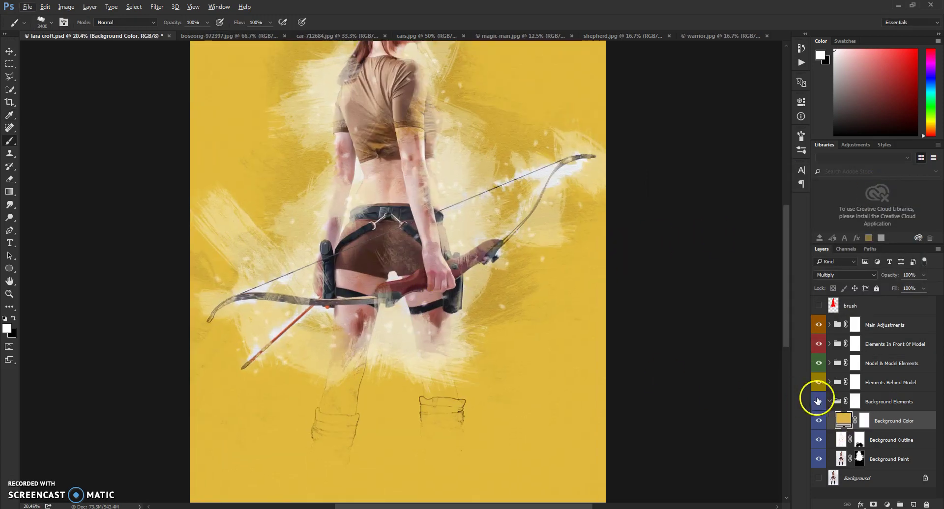
left_click(829, 402)
left_click(827, 385)
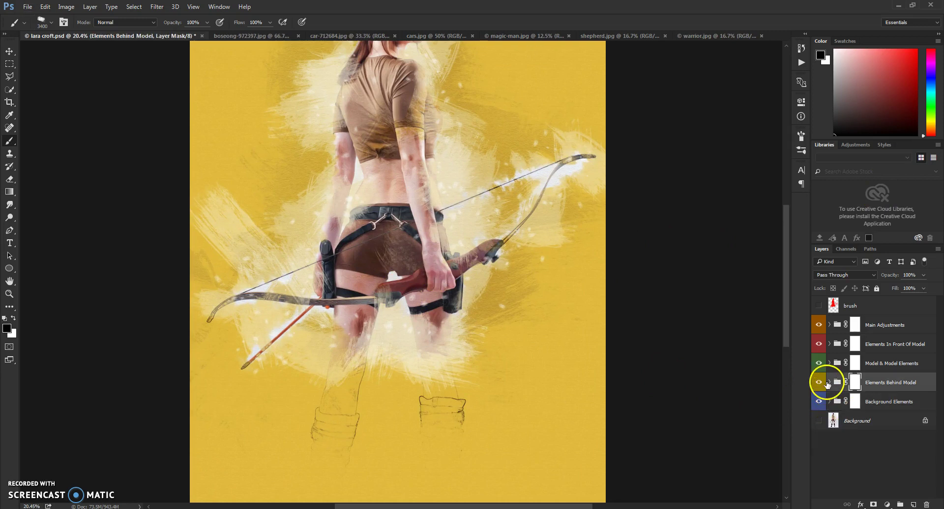
left_click(830, 383)
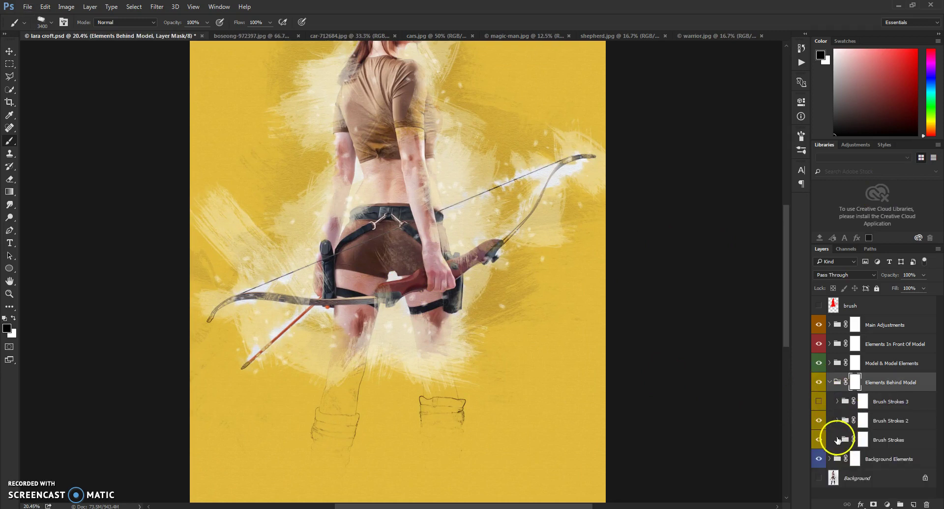
left_click(837, 440)
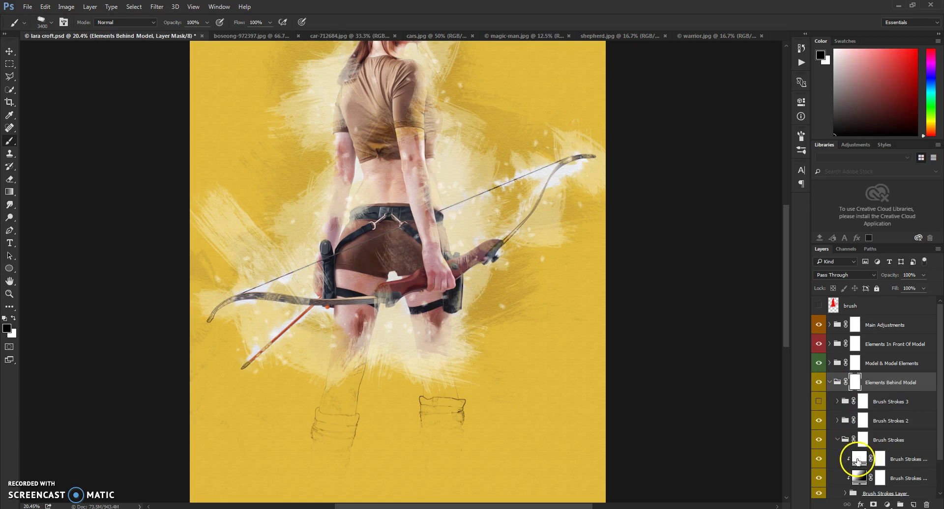
left_click(888, 440)
- Hide the white color fill layer inside the Brush Strokes group
scroll(888, 446, "down", 1)
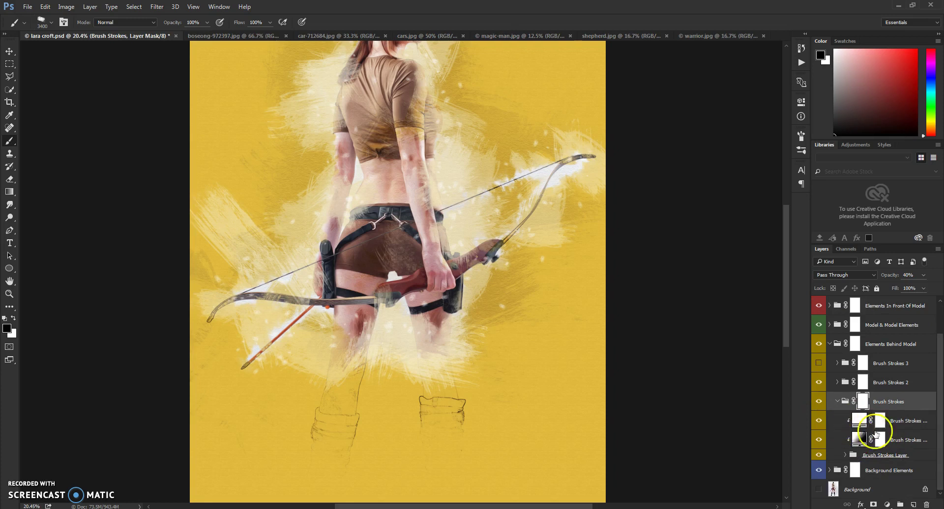
left_click(819, 421)
left_click(820, 422)
left_click(820, 423)
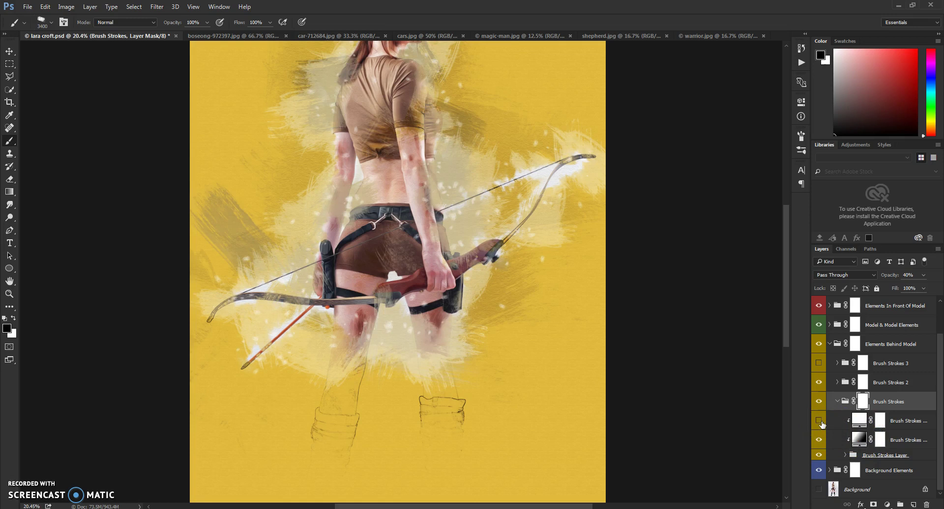
- In the Brush Strokes gradient, change the black stop to orange #ffae00
double_click(860, 439)
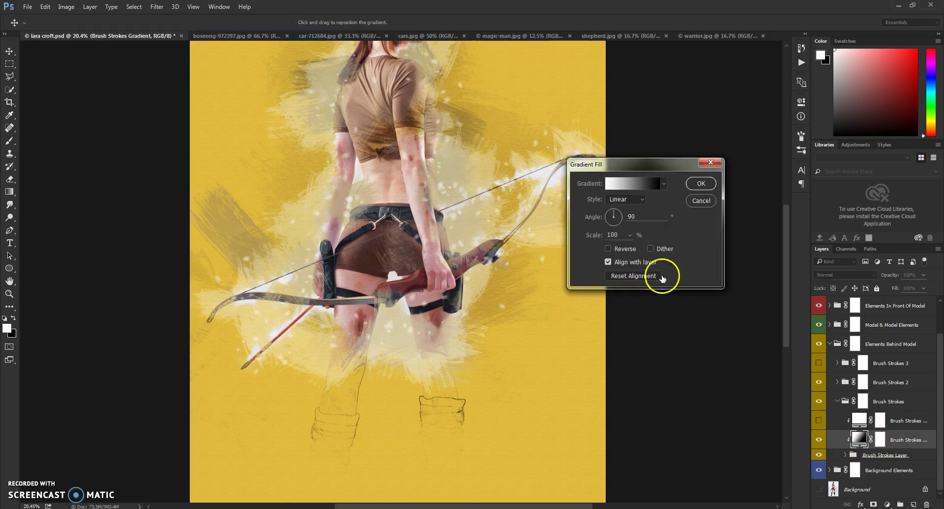
left_click(635, 179)
double_click(760, 265)
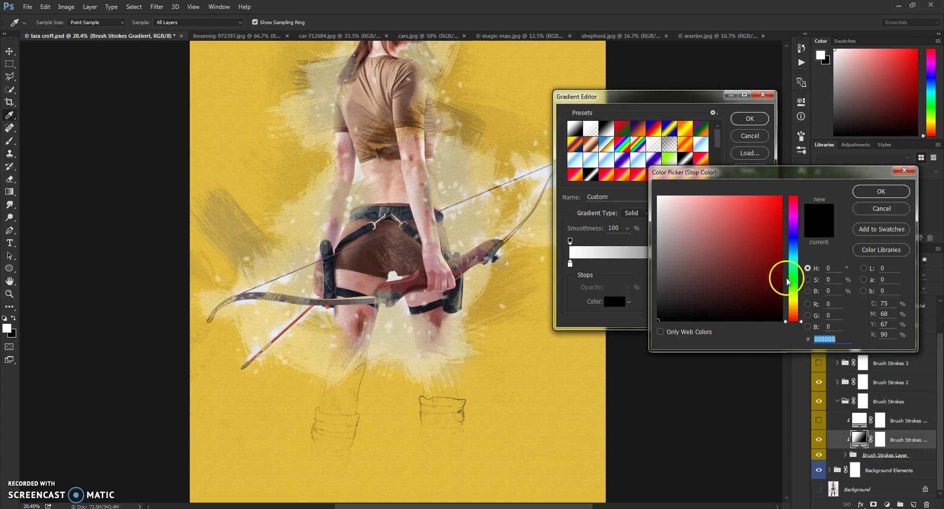
left_click(573, 392)
mouse_move(747, 208)
left_mouse_down()
mouse_move(757, 276)
mouse_move(777, 242)
mouse_move(788, 187)
mouse_move(774, 204)
left_mouse_up()
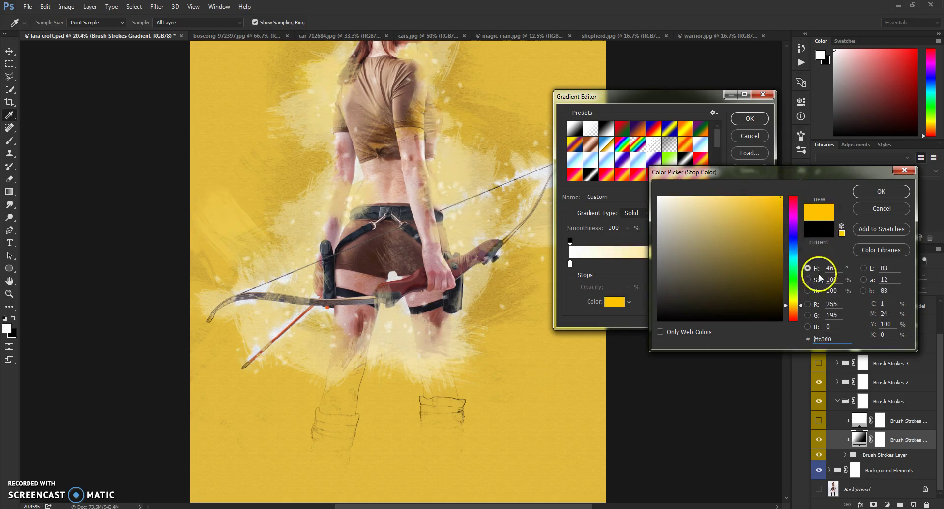
left_click_drag(798, 308, 797, 310)
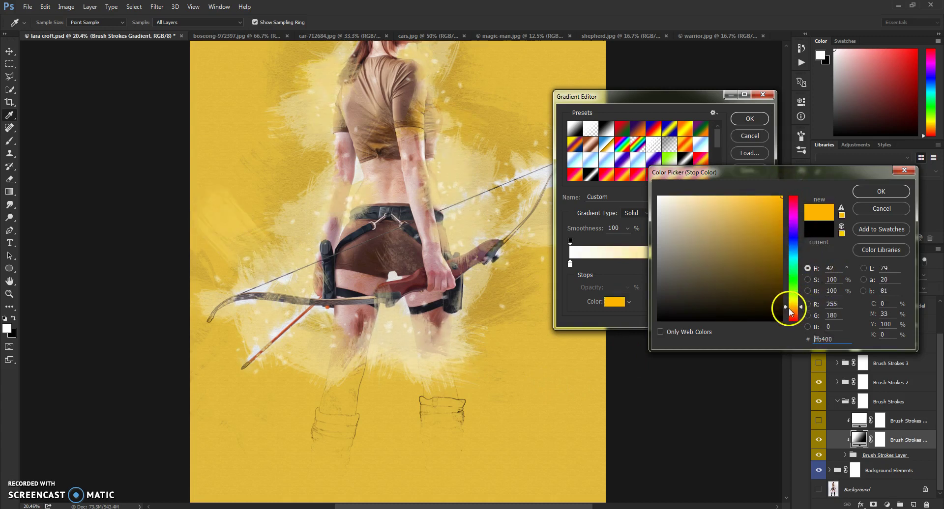
mouse_move(771, 236)
left_mouse_down()
mouse_move(794, 236)
mouse_move(748, 194)
mouse_move(731, 202)
mouse_move(786, 169)
left_mouse_up()
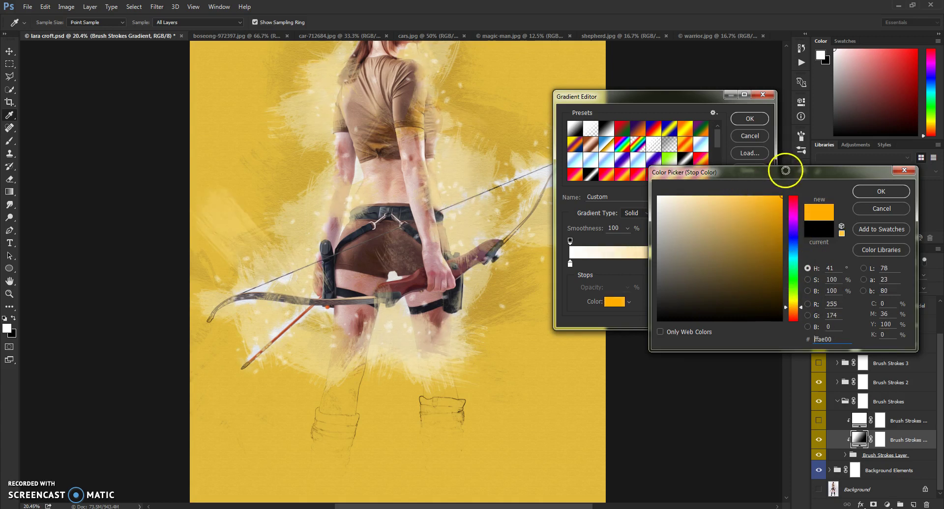
left_click(879, 189)
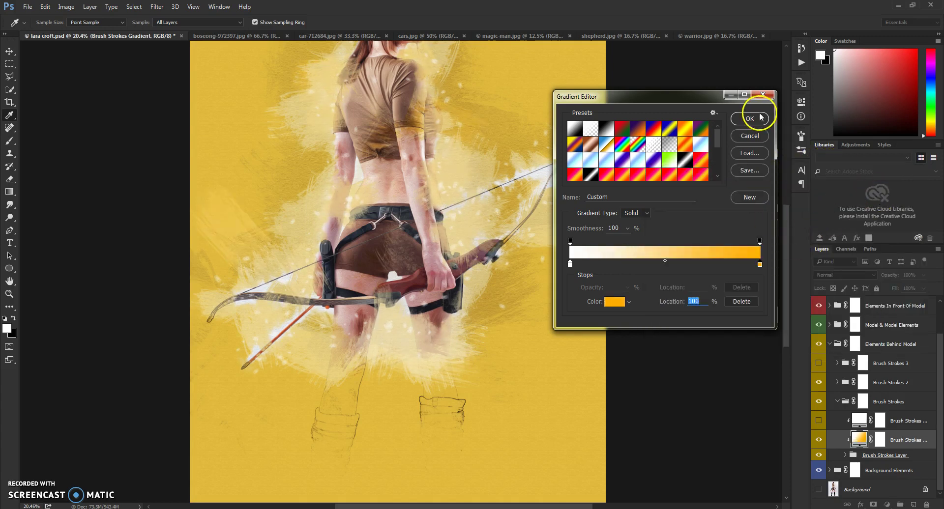
- Change the white stop to bright yellow #f0ff00 and apply the gradient fill
double_click(571, 264)
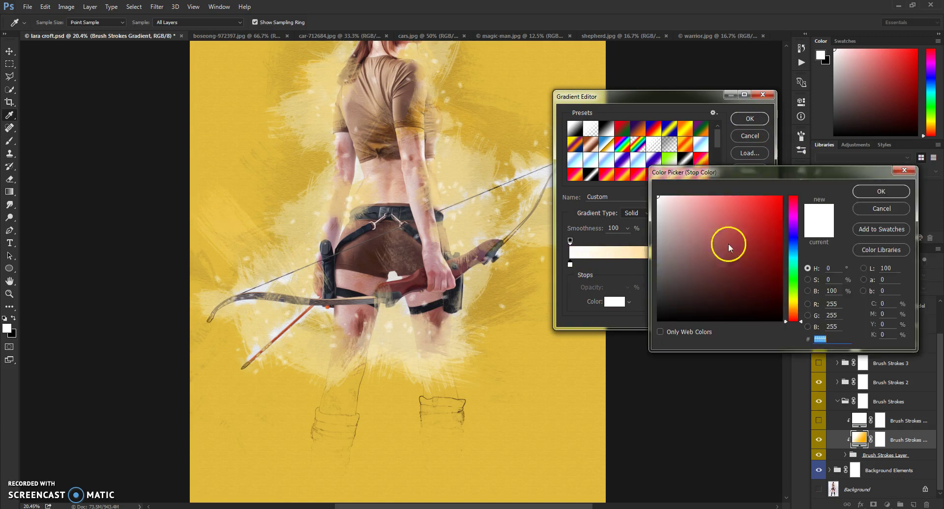
left_click(794, 299)
left_click_drag(777, 217, 791, 183)
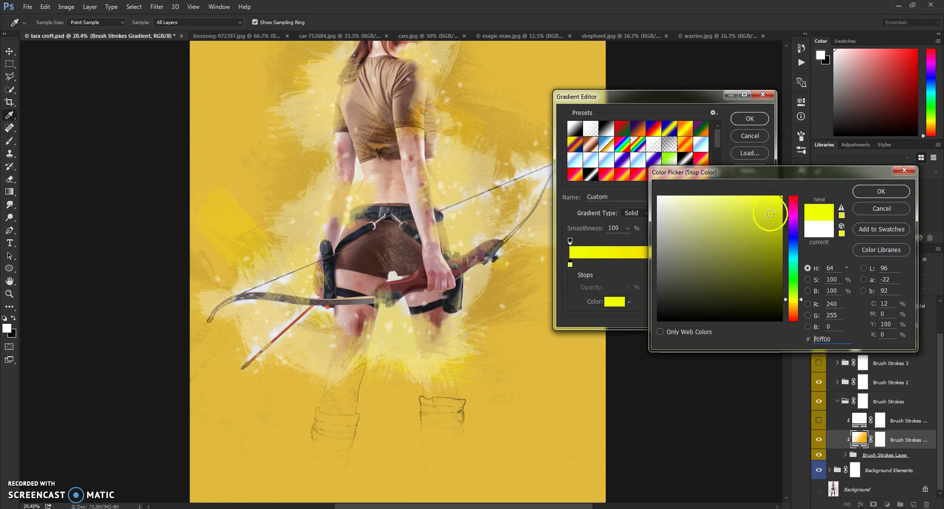
left_click(860, 195)
left_click(751, 118)
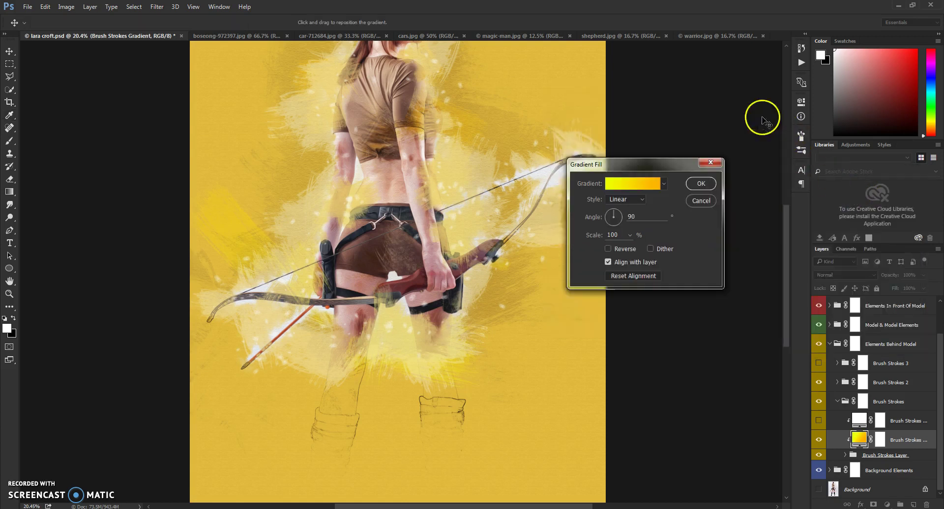
left_click(702, 183)
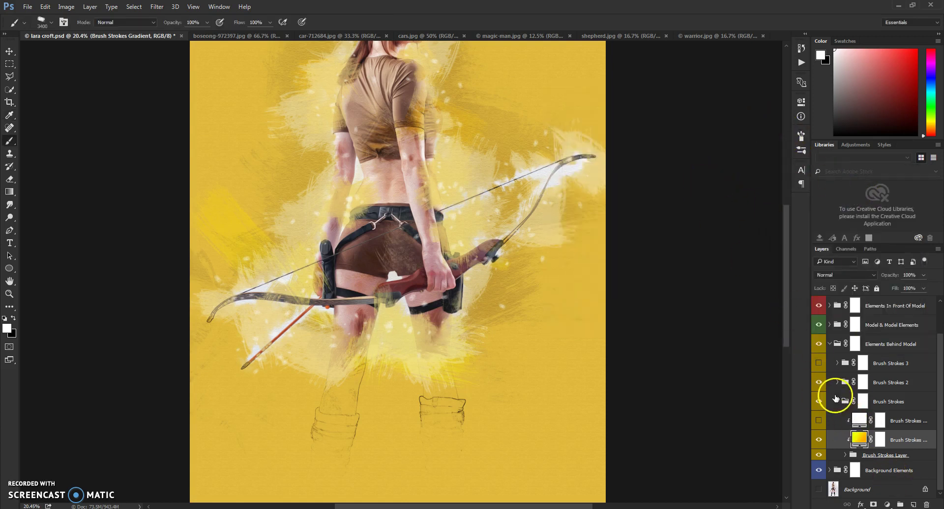
- Set the Brush Strokes 2 color fill to pale yellow #fffde1
left_click(838, 401)
left_click(837, 421)
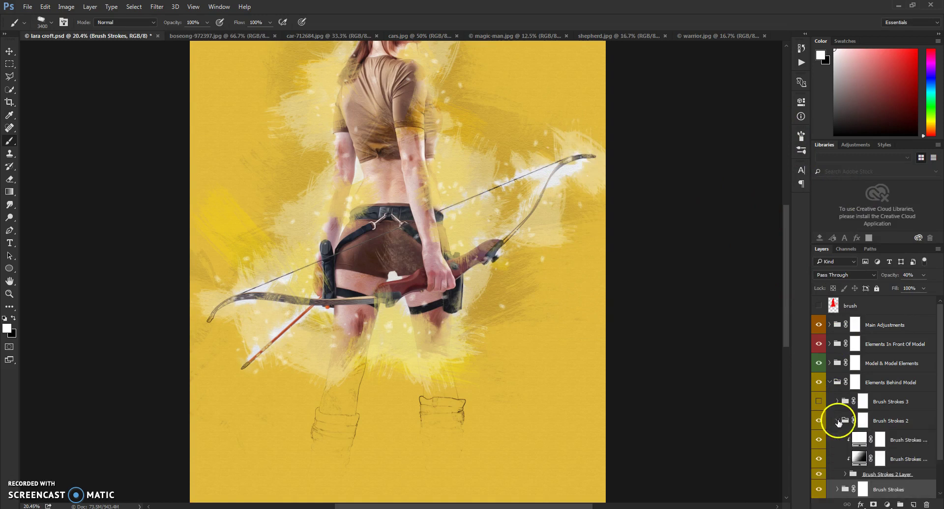
double_click(859, 446)
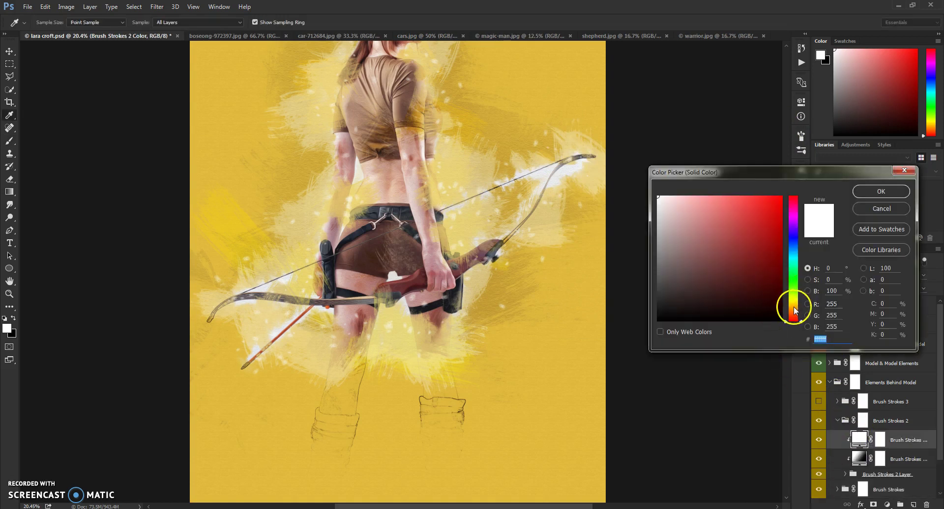
left_click_drag(800, 311, 793, 301)
mouse_move(681, 218)
left_mouse_down()
mouse_move(678, 204)
mouse_move(707, 158)
mouse_move(672, 176)
left_mouse_up()
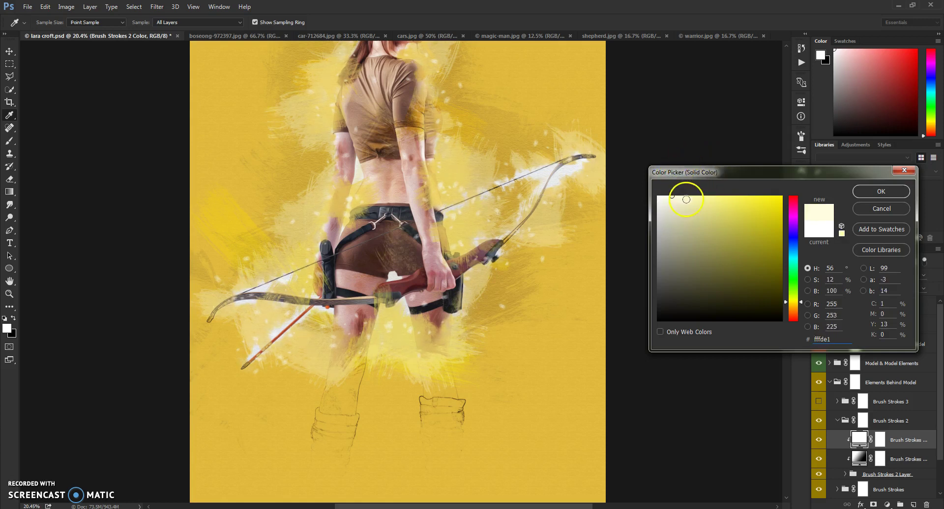
left_click(879, 191)
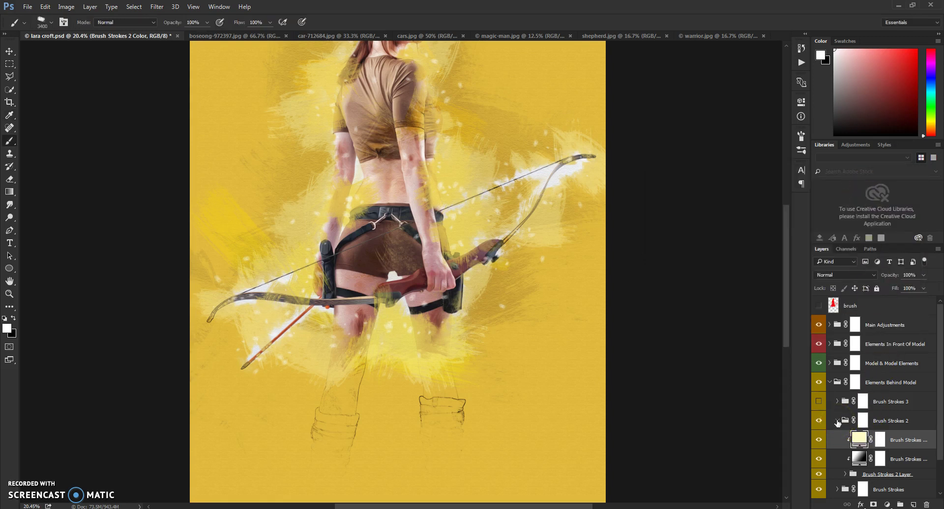
left_click(837, 422)
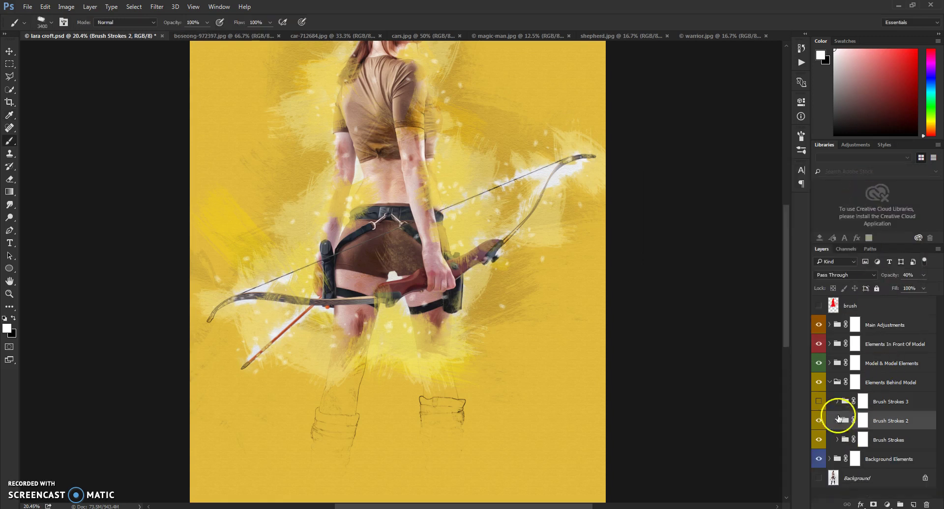
- Set the Brush Strokes 4 color fill, in Elements In Front Of Model, to pale yellow #ffe9a5
left_click(830, 383)
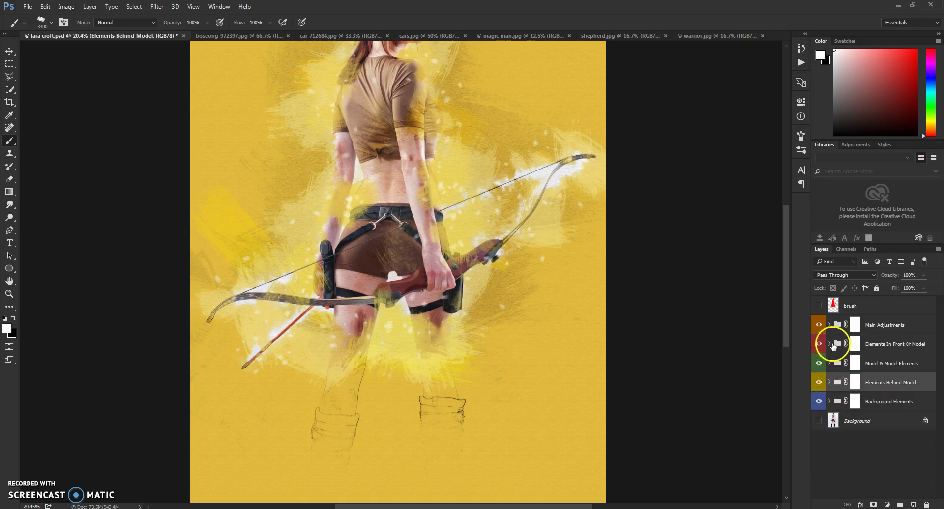
left_click(829, 345)
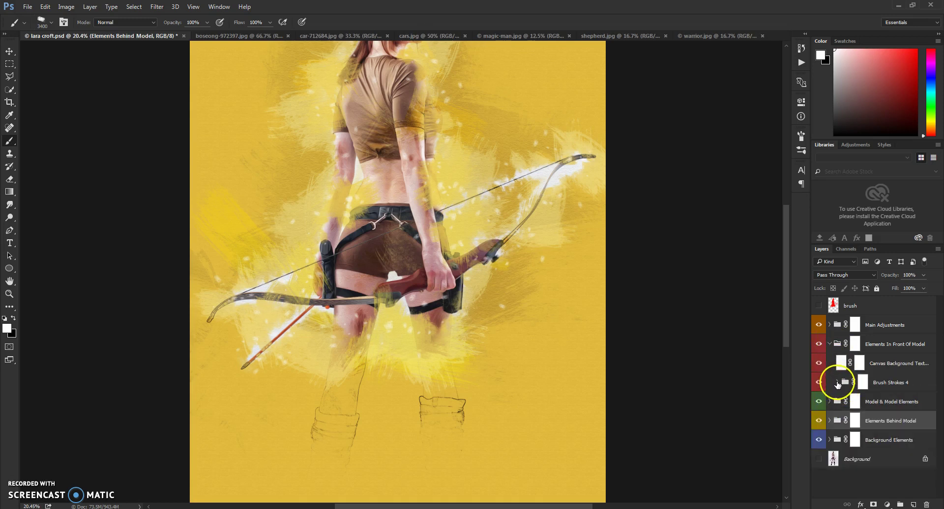
left_click(836, 383)
double_click(859, 402)
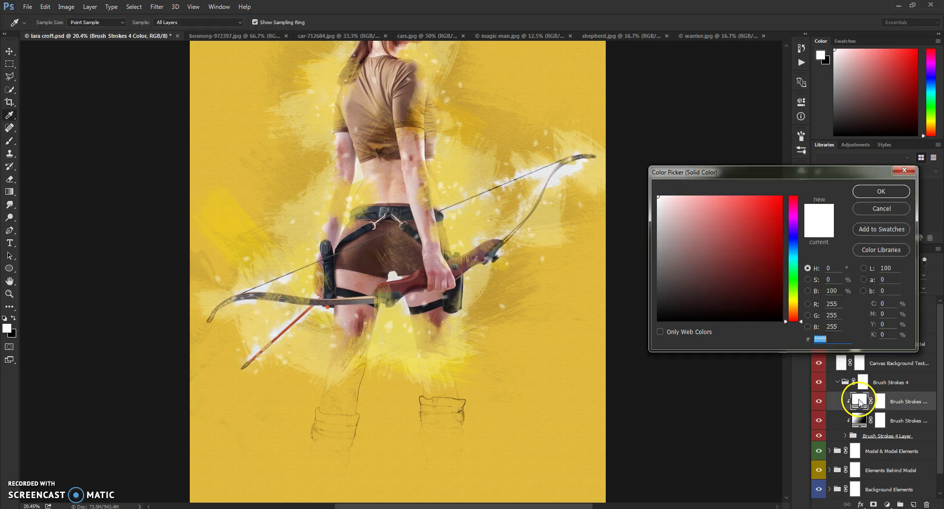
left_click(747, 231)
left_click_drag(746, 231, 698, 185)
left_click_drag(793, 311, 792, 297)
left_click_drag(781, 206, 780, 164)
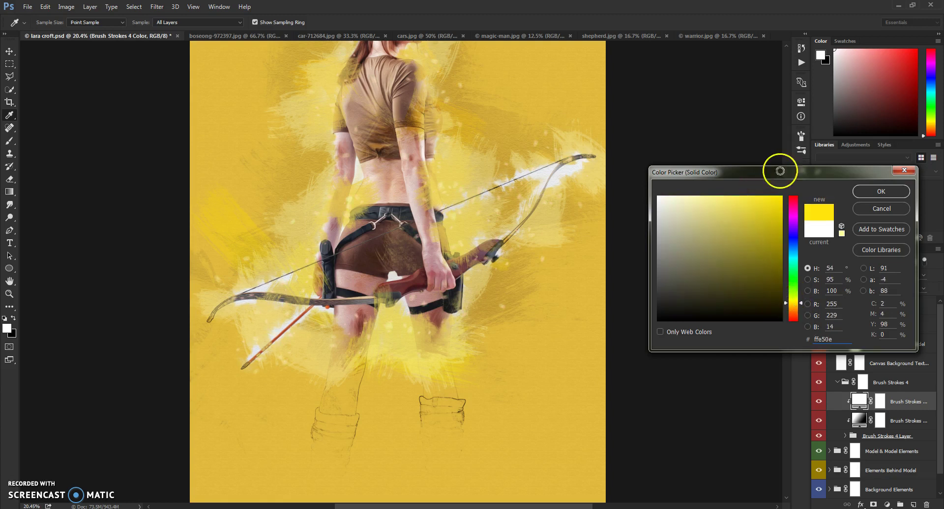
left_click(542, 380)
left_click(721, 197)
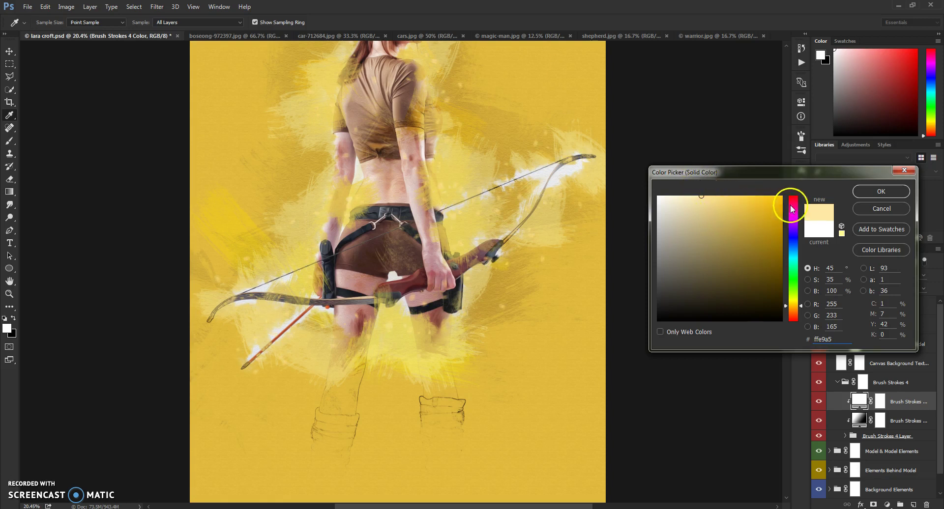
left_click(856, 192)
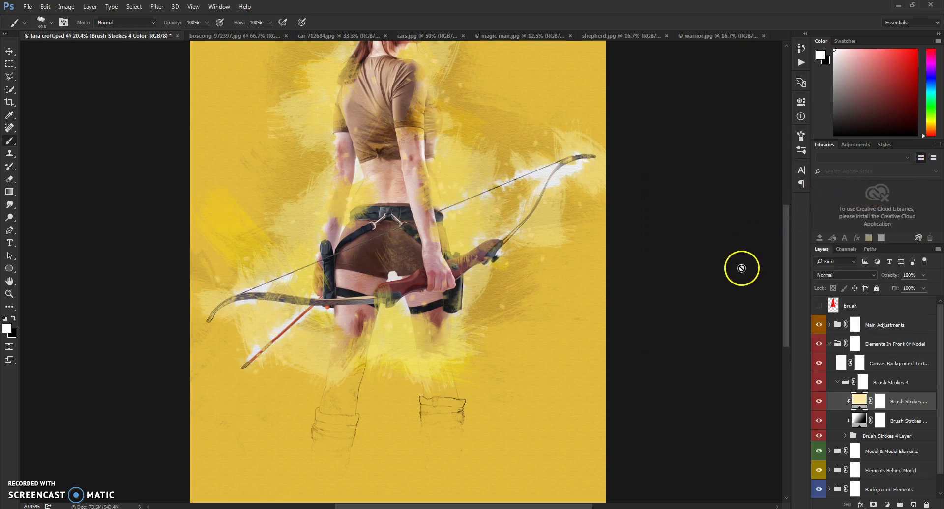
left_click(836, 383)
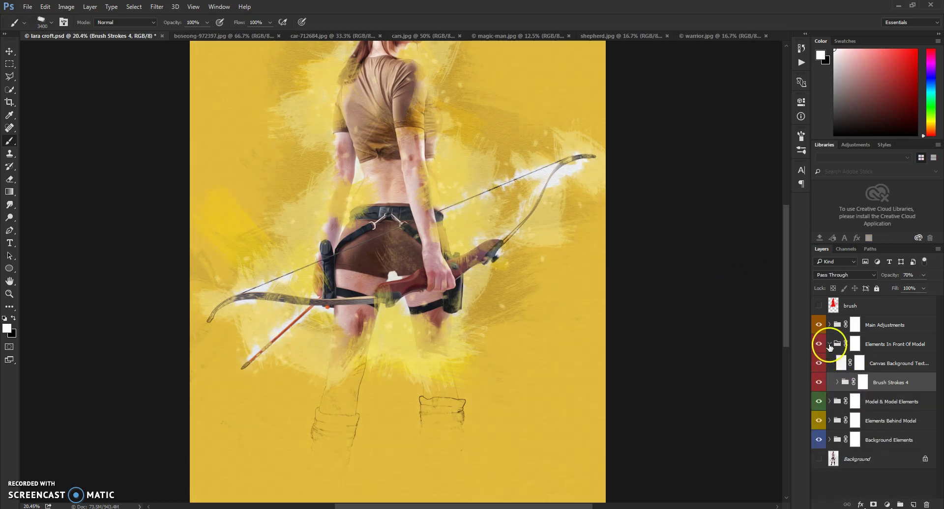
left_click(829, 345)
- Paint black on the Model (Unfinished Look) mask, undoing the stroke that hid the arrow shaft
left_click(818, 364)
left_click(819, 364)
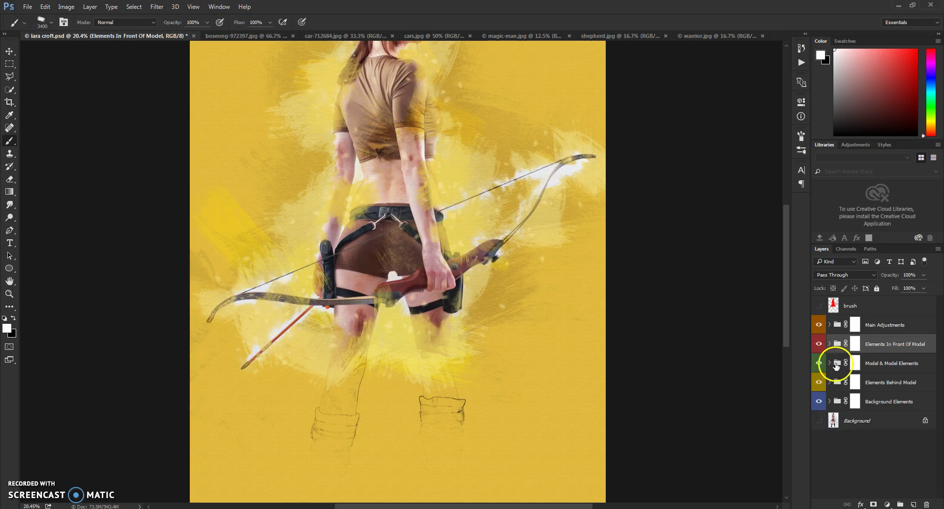
left_click(829, 364)
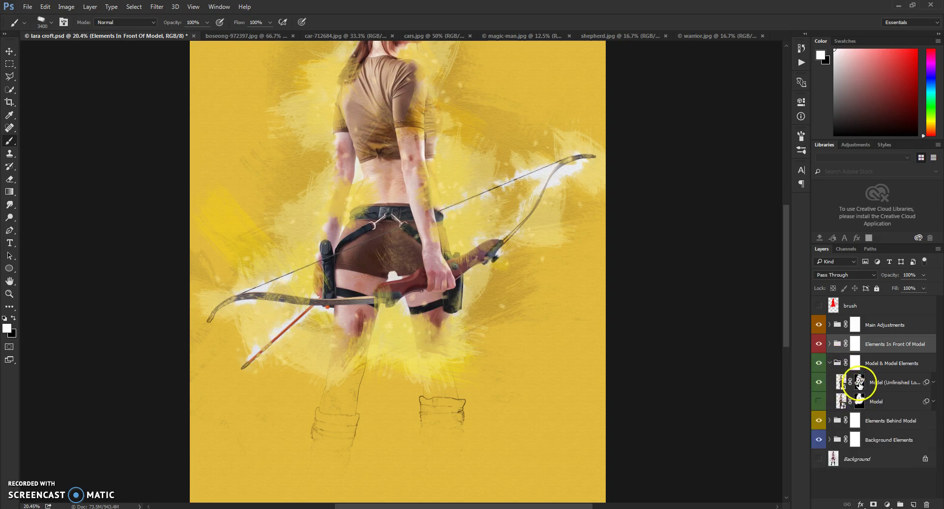
left_click(859, 382)
key("x")
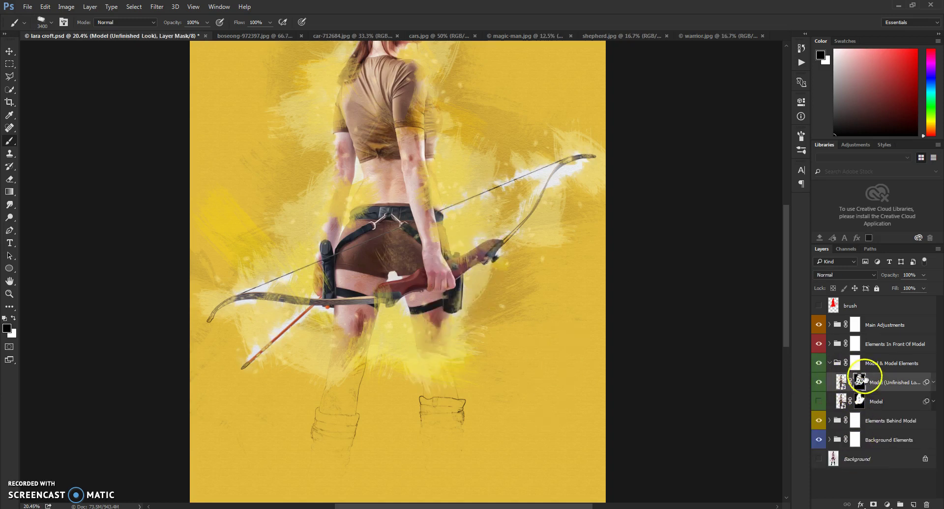
left_click(868, 373)
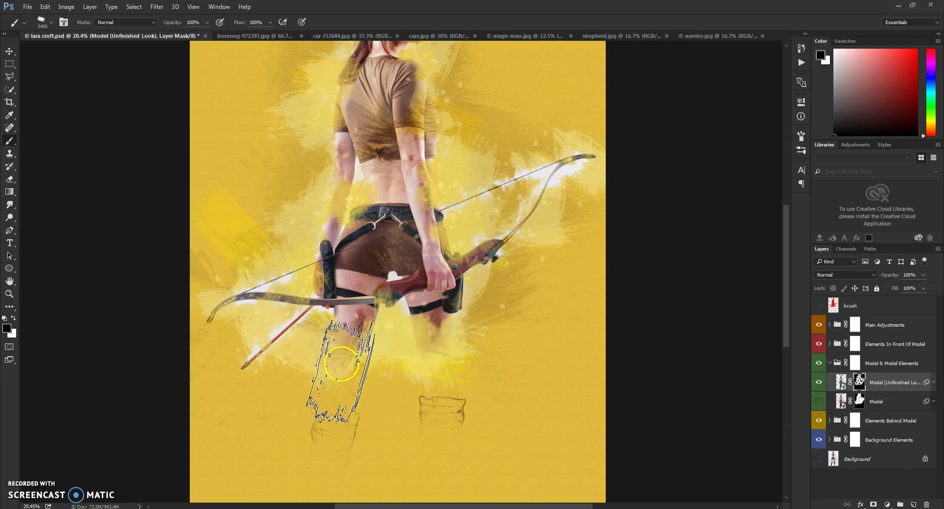
mouse_move(253, 362)
left_mouse_down()
mouse_move(252, 354)
mouse_move(255, 363)
left_mouse_up()
key("ctrl+z")
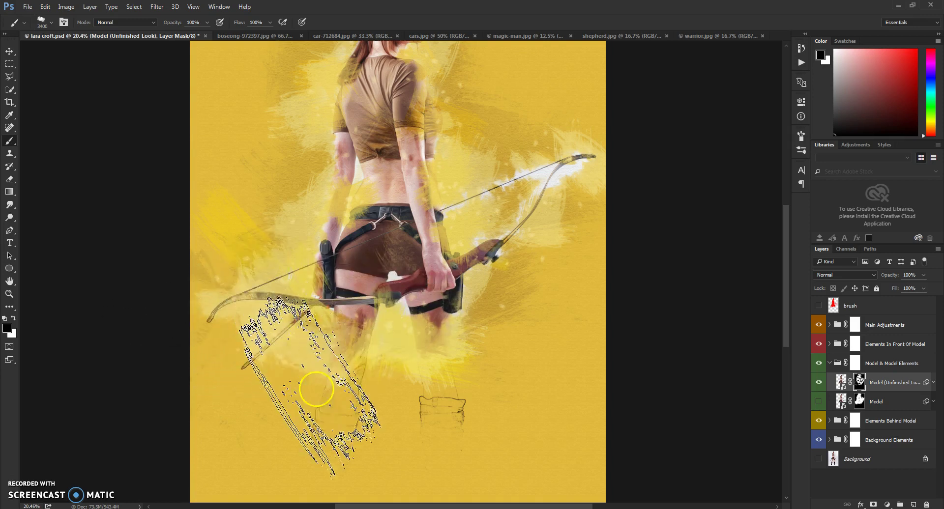
scroll(399, 352, "down", 3)
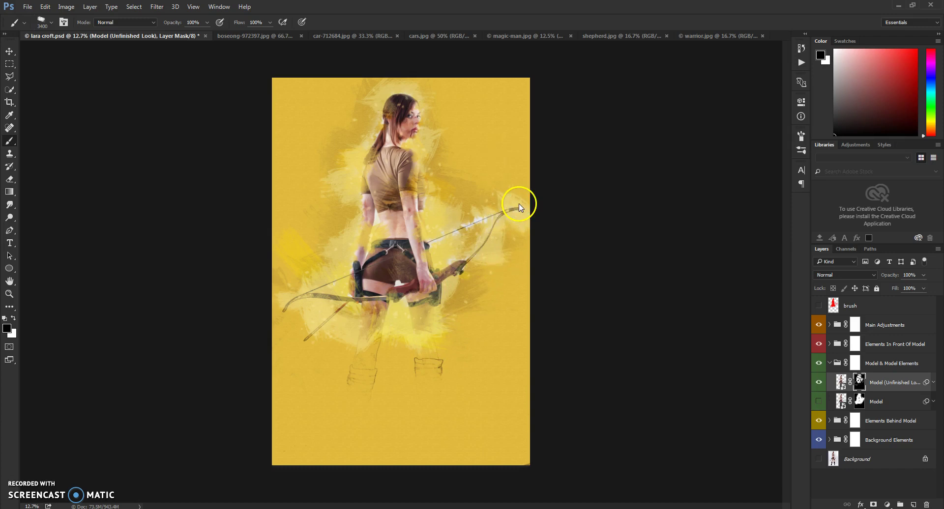
scroll(507, 162, "up", 2)
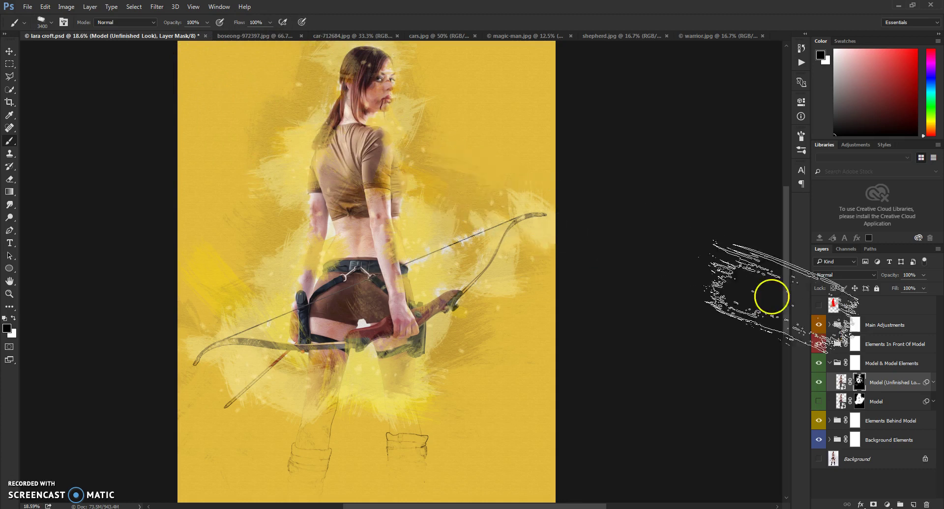
- Paint black on the Background Outline mask to erase the sketch lines at the bow tip
left_click(831, 364)
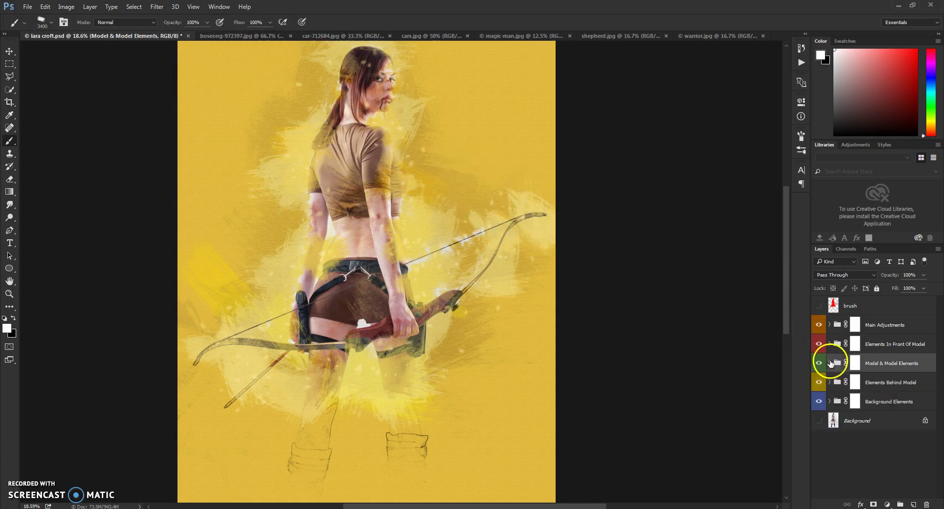
left_click(830, 402)
left_click(859, 458)
key("x")
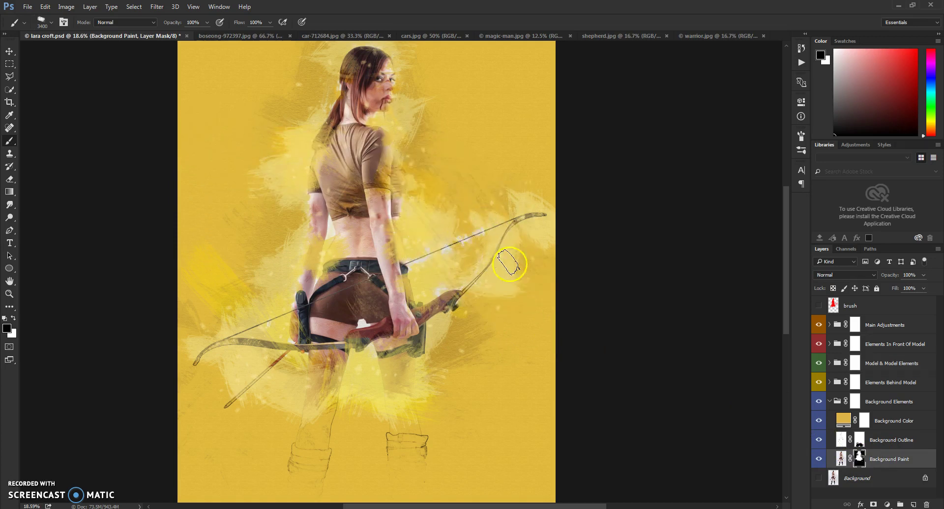
left_click(859, 440)
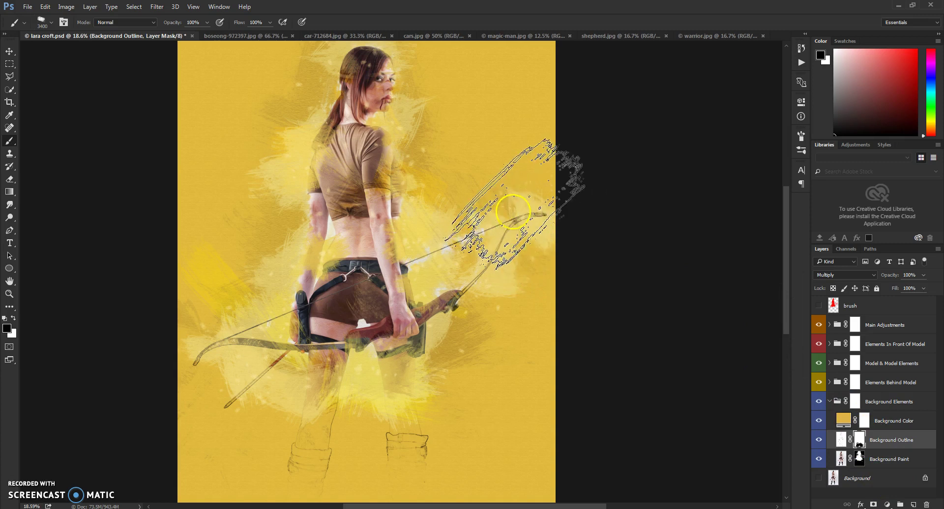
left_click_drag(552, 217, 549, 242)
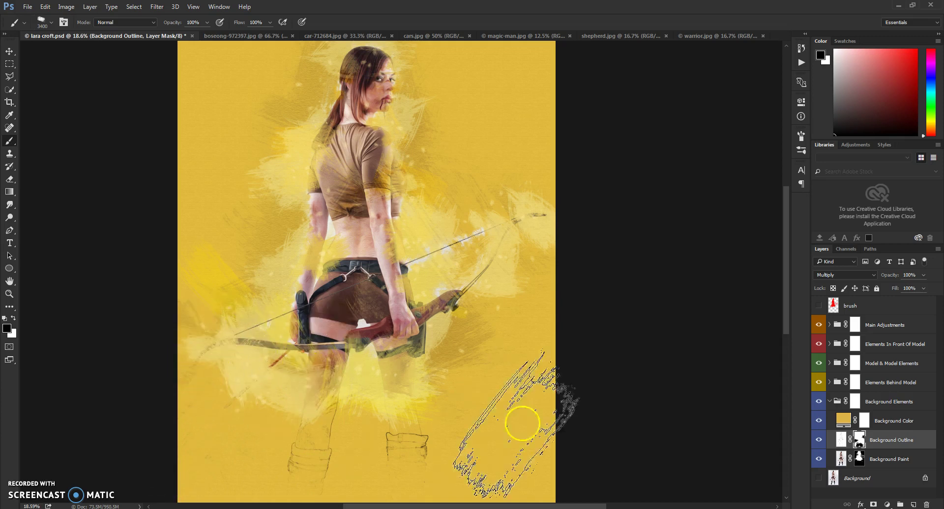
- Brush the Background Paint mask to reveal more pale-yellow paint around the leg, bow and hip
left_click(859, 459)
left_click_drag(285, 374, 293, 340)
mouse_move(300, 278)
left_mouse_down()
mouse_move(291, 246)
mouse_move(259, 192)
left_mouse_up()
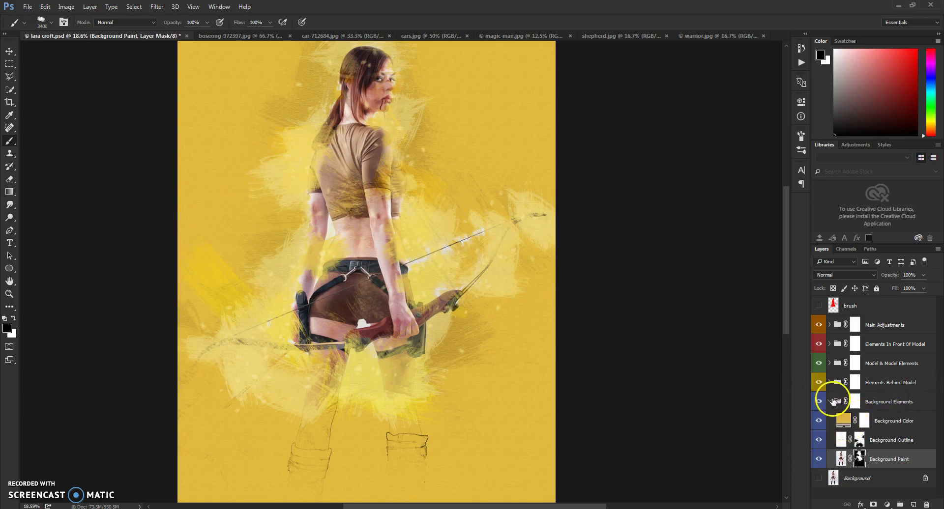
left_click(830, 402)
left_click(836, 365)
left_click(830, 364)
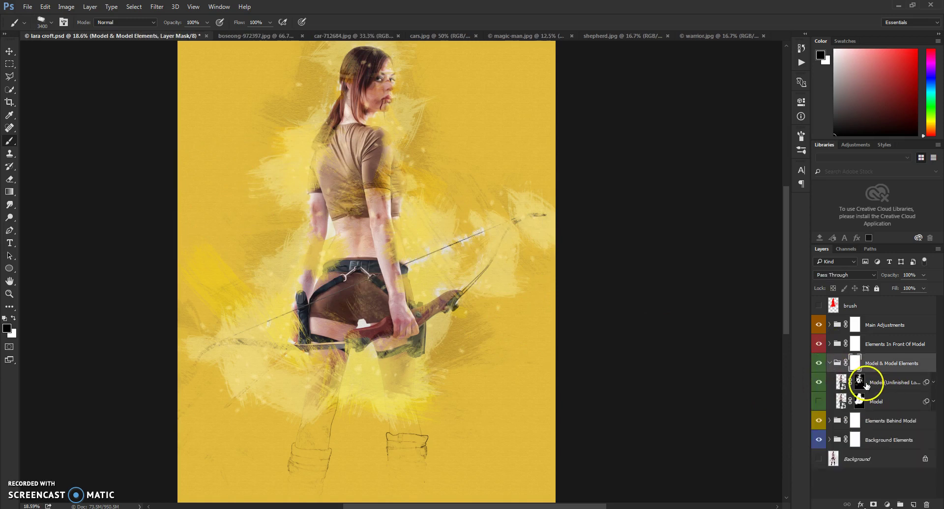
- Mask away part of the model's left side on the Model (Unfinished Look) mask
left_click(859, 383)
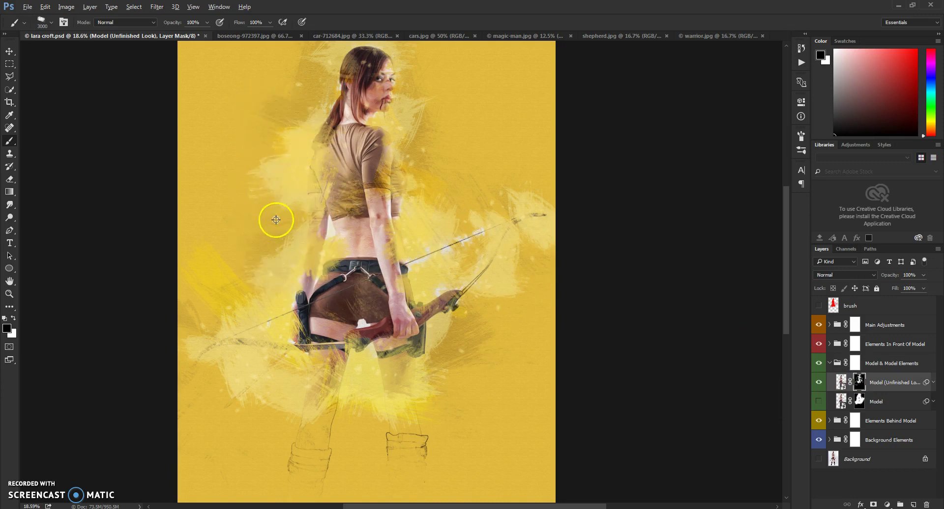
scroll(323, 241, "down", 2)
mouse_move(376, 206)
left_mouse_down()
mouse_move(362, 238)
mouse_move(386, 216)
left_mouse_up()
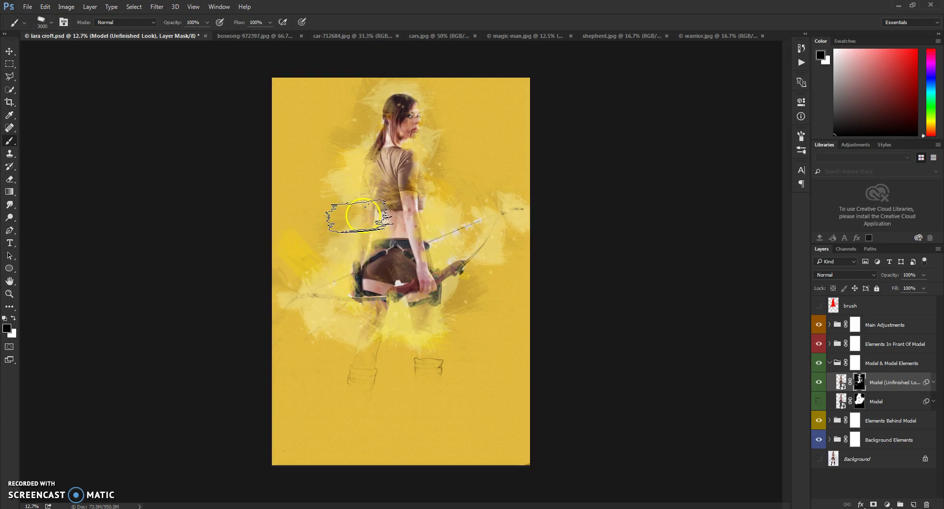
scroll(354, 301, "down", 3)
scroll(407, 212, "up", 5)
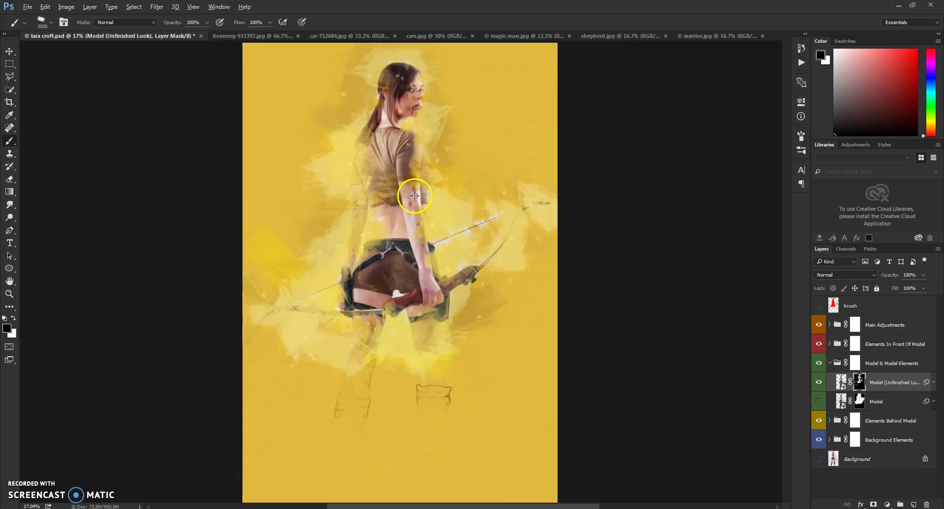
scroll(407, 213, "down", 3)
scroll(413, 221, "up", 4)
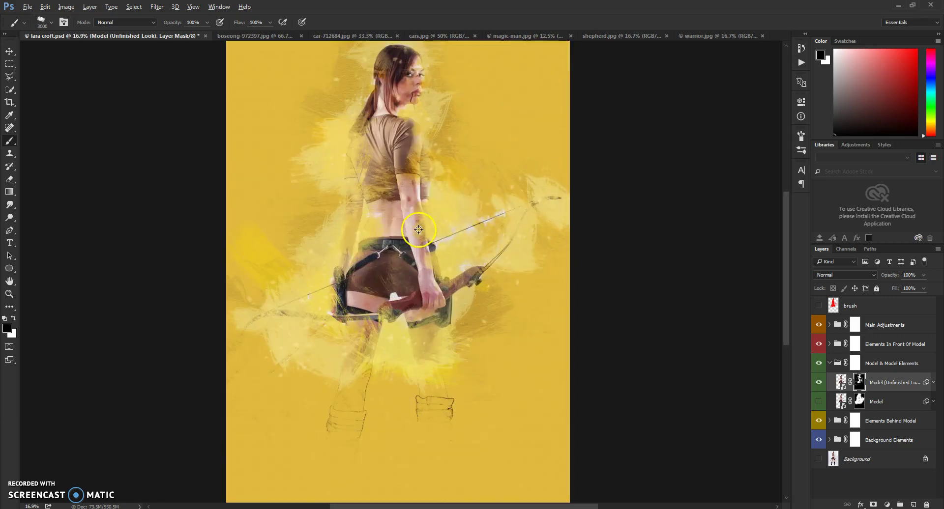
- Collapse Model & Model Elements, expand Elements Behind Model and select Brush Strokes 2
left_click(836, 363)
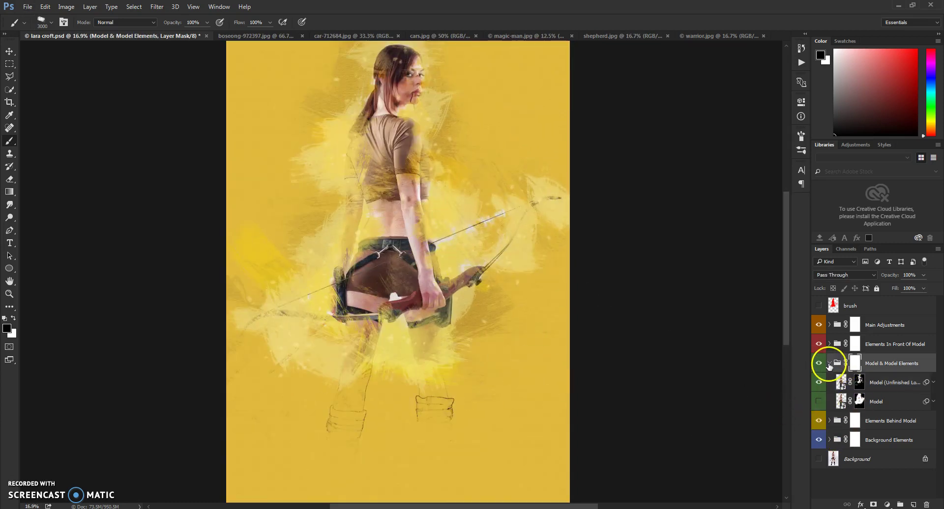
left_click(829, 363)
left_click(830, 383)
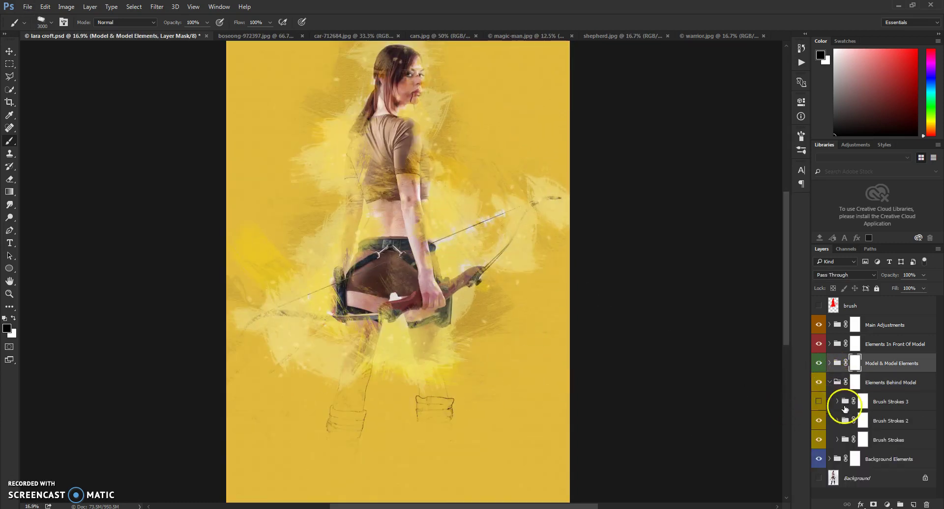
left_click(887, 422)
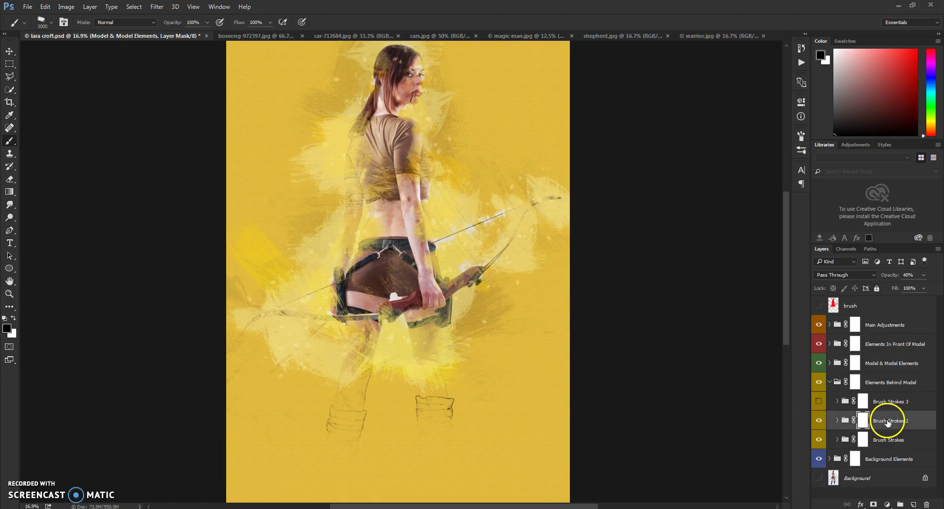
- Shrink the Brush Strokes 2 layer with Free Transform and commit
left_click(11, 53)
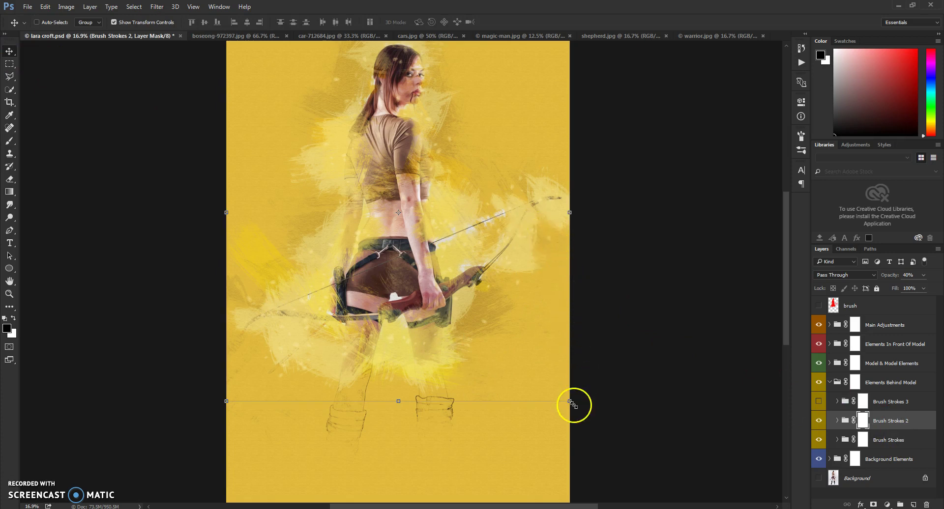
left_click_drag(571, 402, 610, 437)
left_click(429, 22)
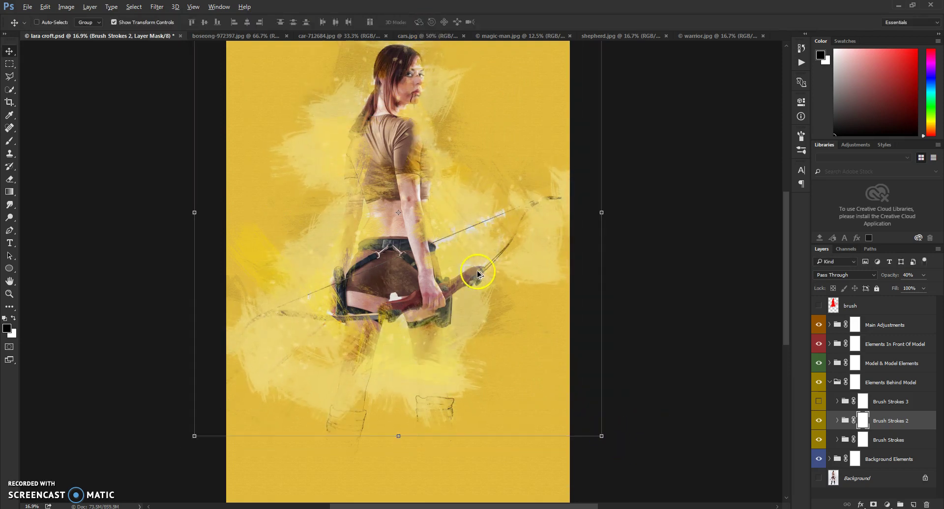
scroll(480, 272, "down", 6, "alt")
scroll(451, 223, "up", 4, "alt")
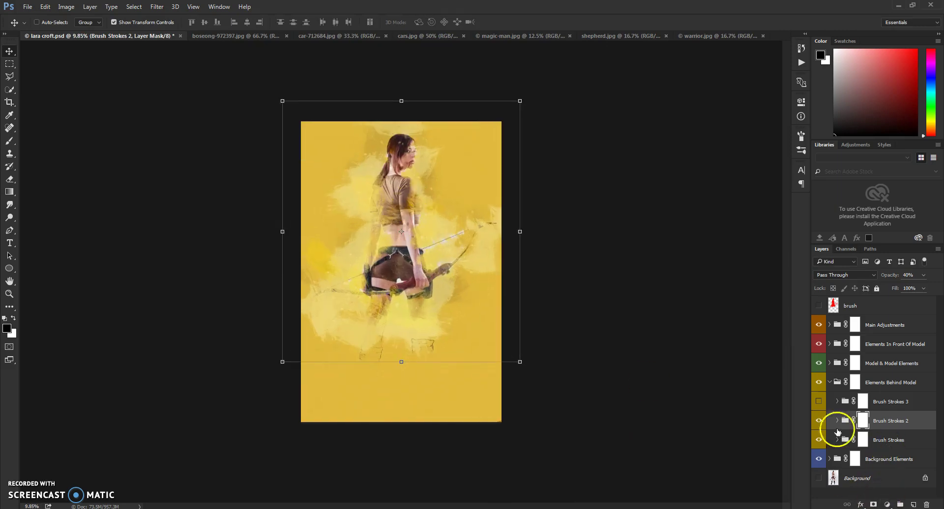
- Scale the Brush Strokes layer to 106%, shift it and rotate it -13.5°
left_click(843, 437)
mouse_move(463, 139)
left_mouse_down()
mouse_move(520, 108)
mouse_move(478, 131)
left_mouse_up()
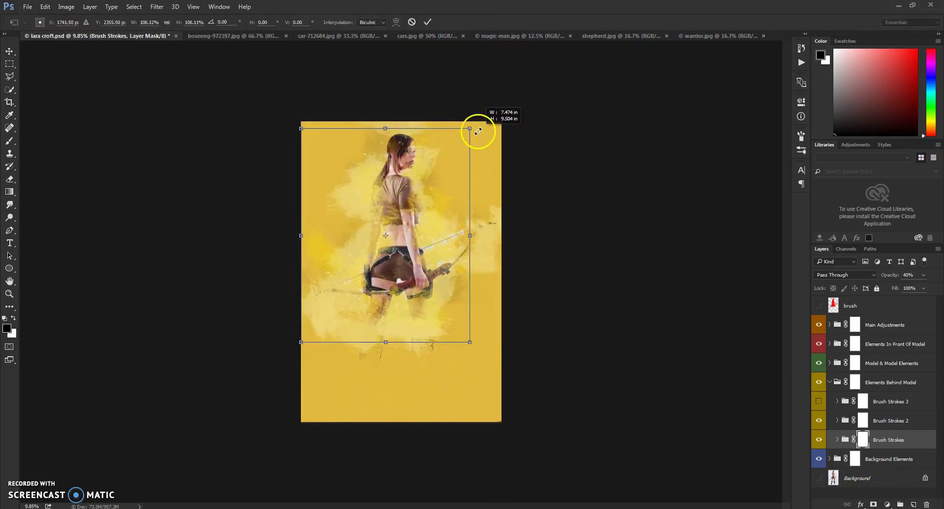
mouse_move(435, 219)
left_mouse_down()
mouse_move(449, 226)
mouse_move(418, 226)
mouse_move(446, 231)
left_mouse_up()
left_click_drag(491, 141, 456, 130)
left_click_drag(439, 264, 437, 258)
left_click(428, 22)
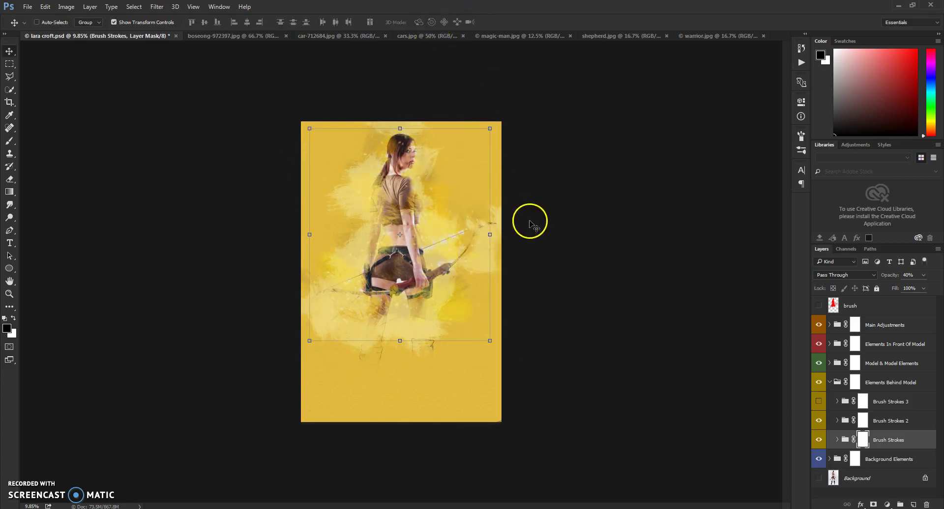
- Fit the image in view, compare with the behind-model strokes hidden, then collapse that group
key("ctrl+0")
scroll(423, 236, "up", 5)
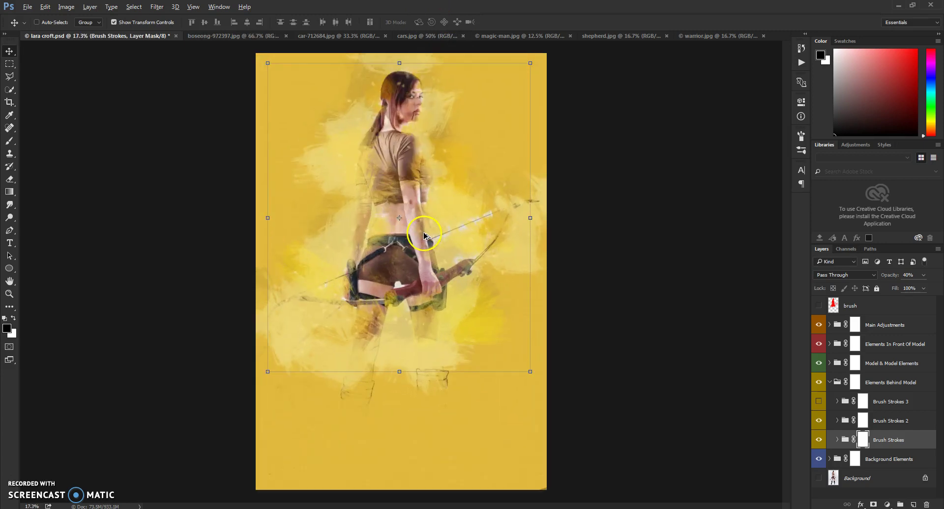
scroll(354, 189, "up", 3)
scroll(359, 157, "down", 6)
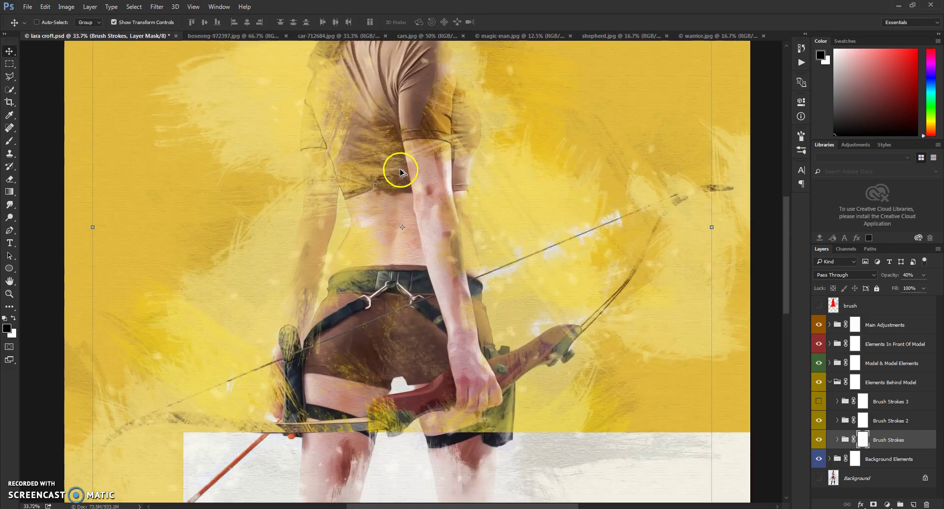
scroll(440, 194, "up", 2)
scroll(432, 113, "up", 2)
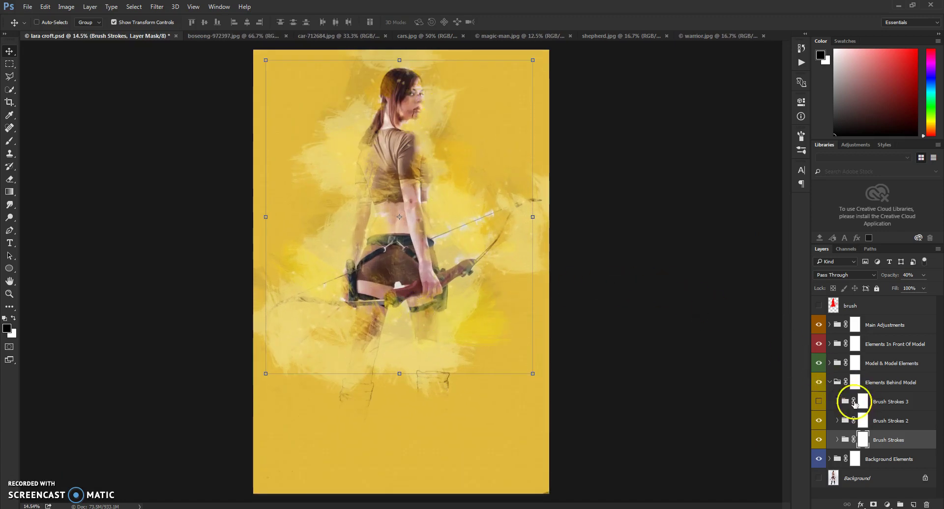
left_click(820, 382)
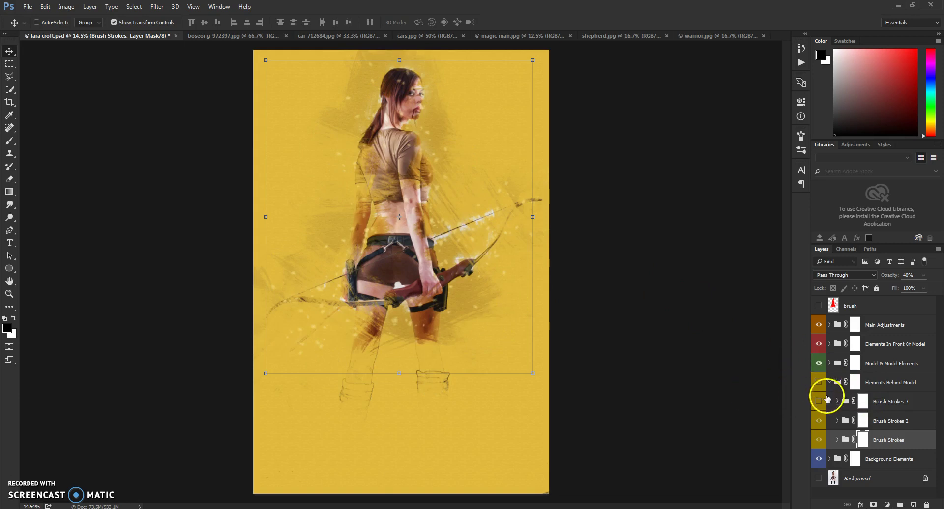
left_click(819, 382)
left_click(830, 383)
left_click(831, 383)
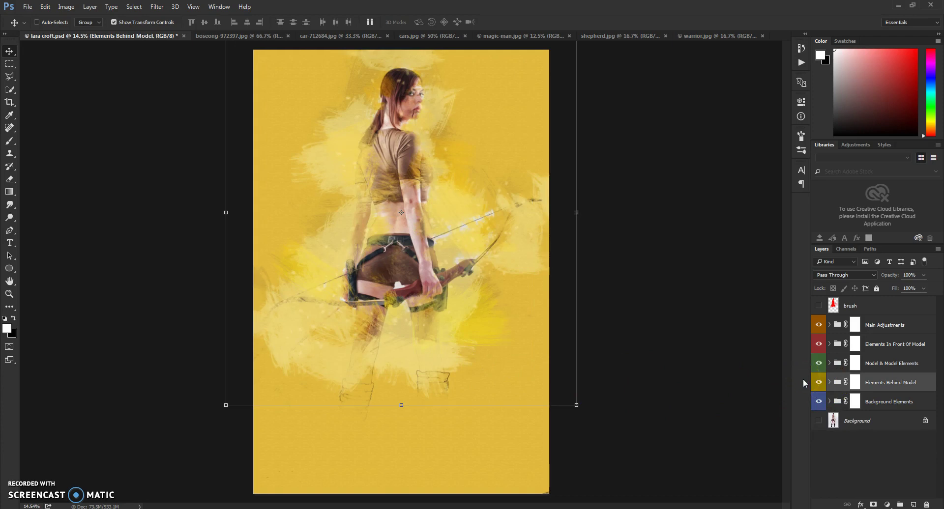